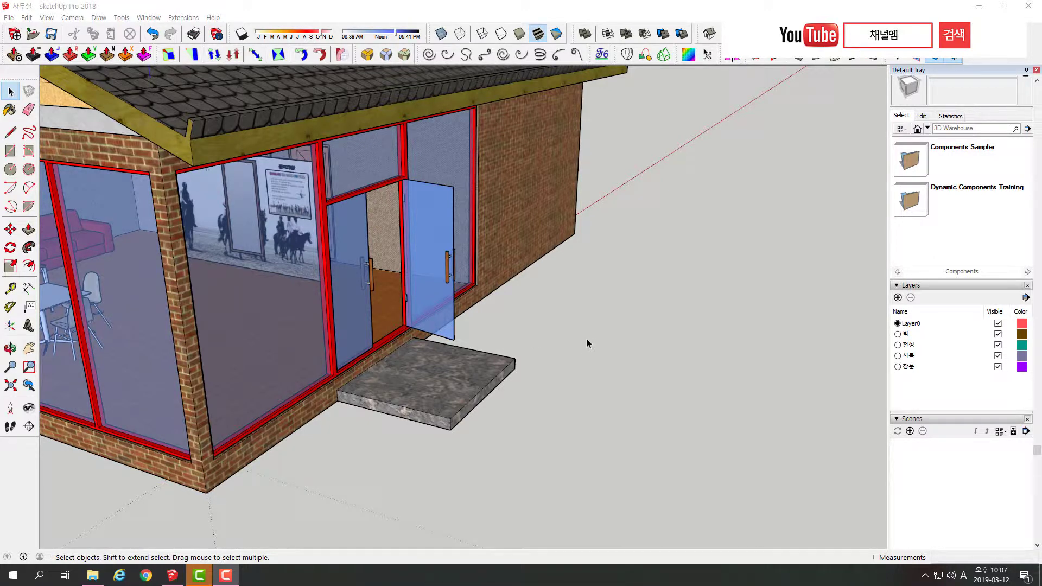
- Zoom in on the glass entrance doors and stone step, orbiting slightly around the entrance
scroll(587, 340, "up", 2)
scroll(587, 340, "up", 2)
mouse_move(605, 344)
middle_mouse_down()
mouse_move(565, 364)
mouse_move(428, 376)
middle_mouse_up()
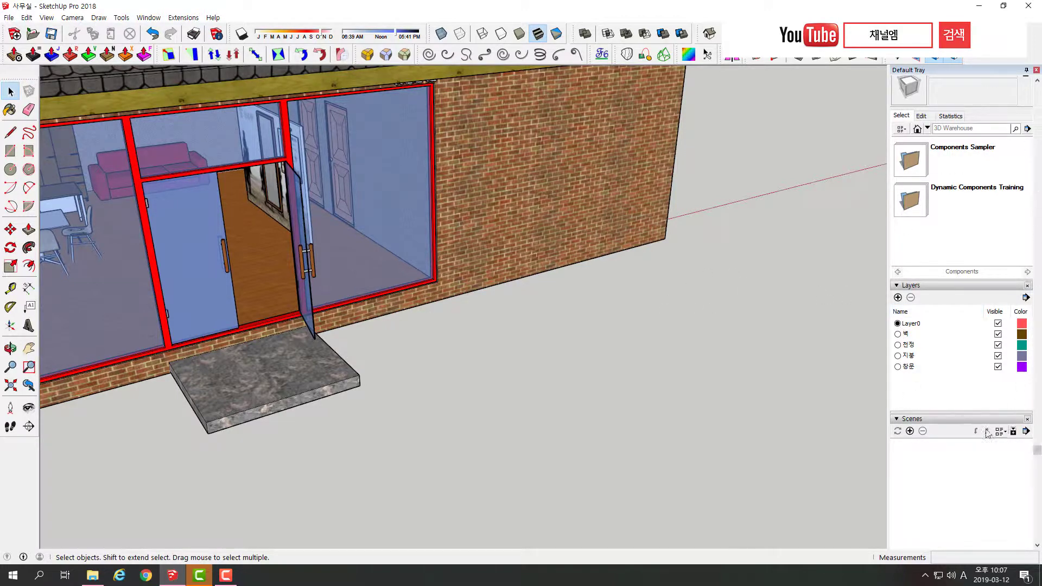
- Scroll the Default Tray to the Layers panel and zoom out to the shingle roof
scroll(948, 407, "down", 2)
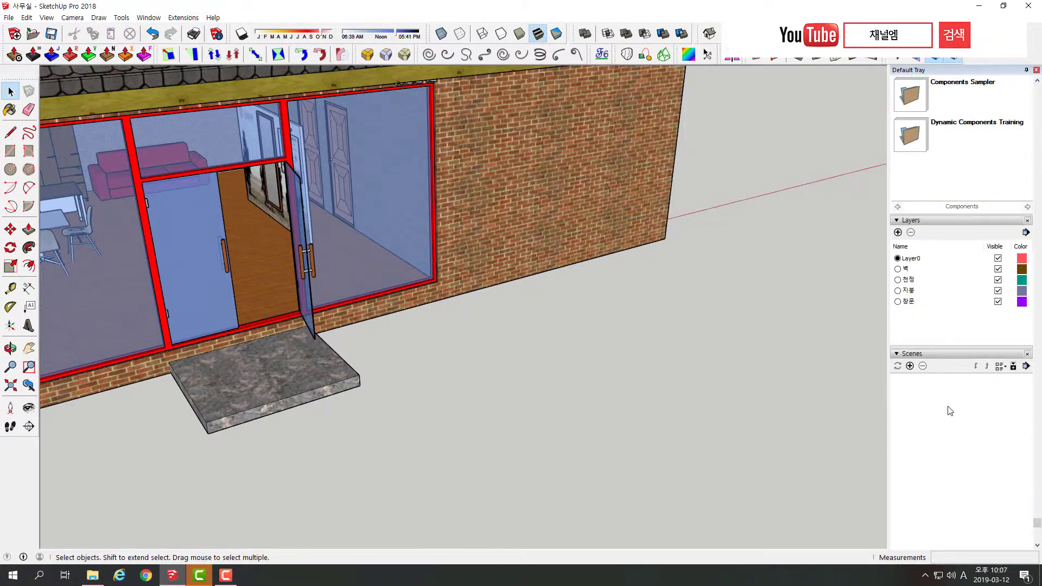
scroll(950, 411, "up", 5)
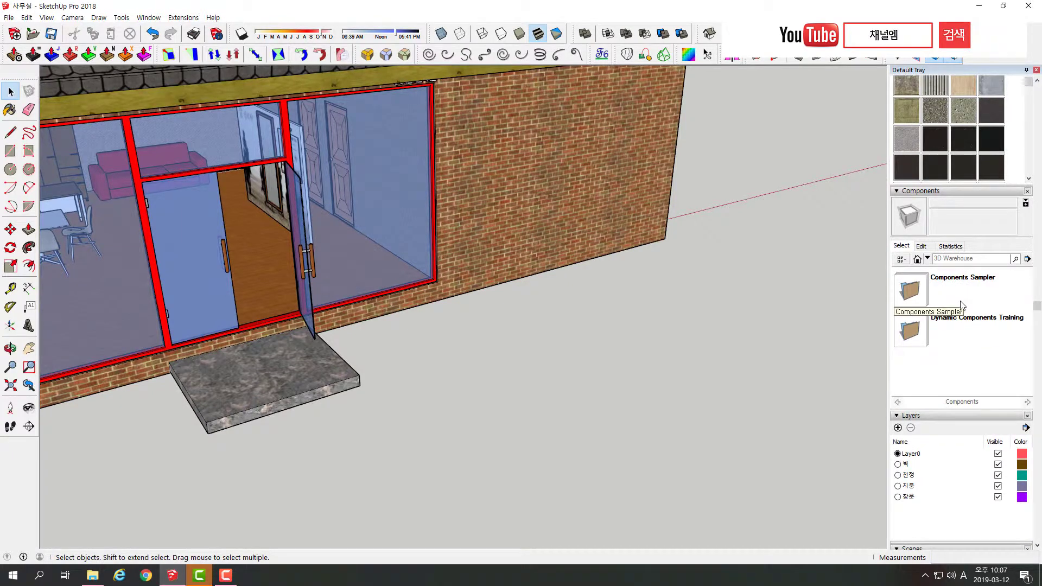
scroll(960, 303, "up", 3)
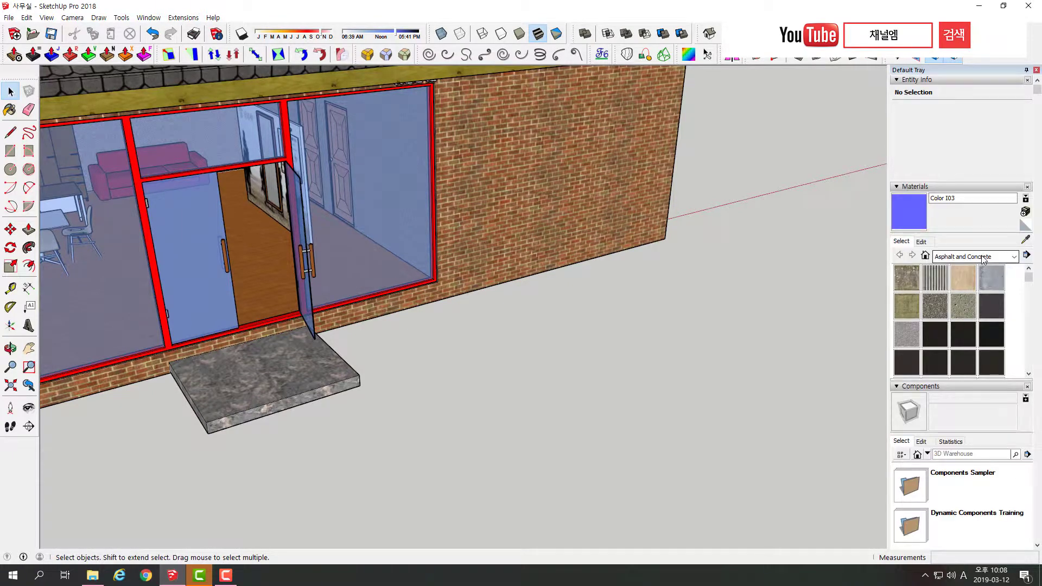
scroll(953, 321, "down", 6)
scroll(959, 374, "down", 6)
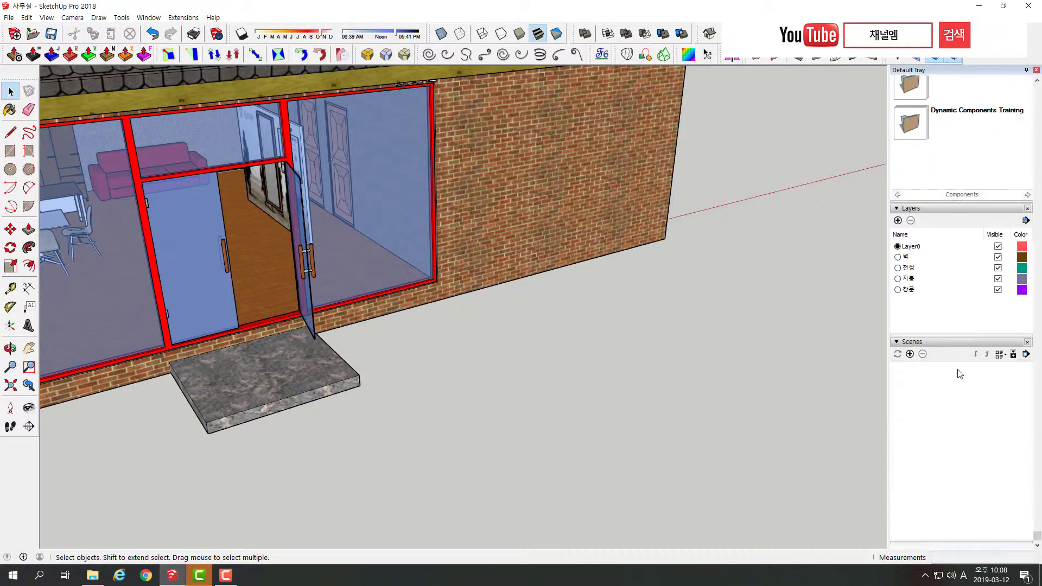
scroll(971, 258, "up", 3)
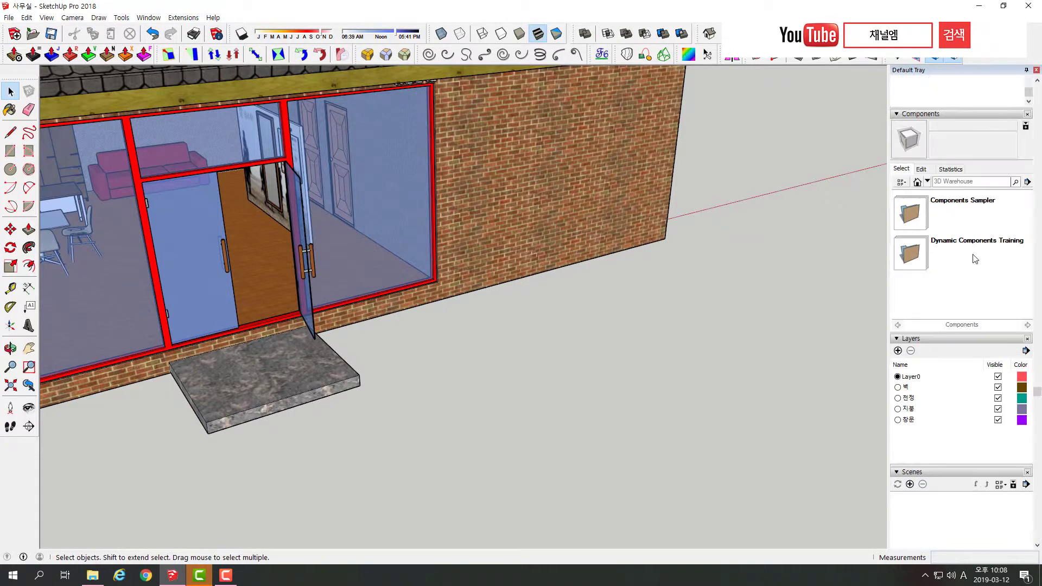
scroll(955, 255, "up", 3)
scroll(958, 311, "up", 2)
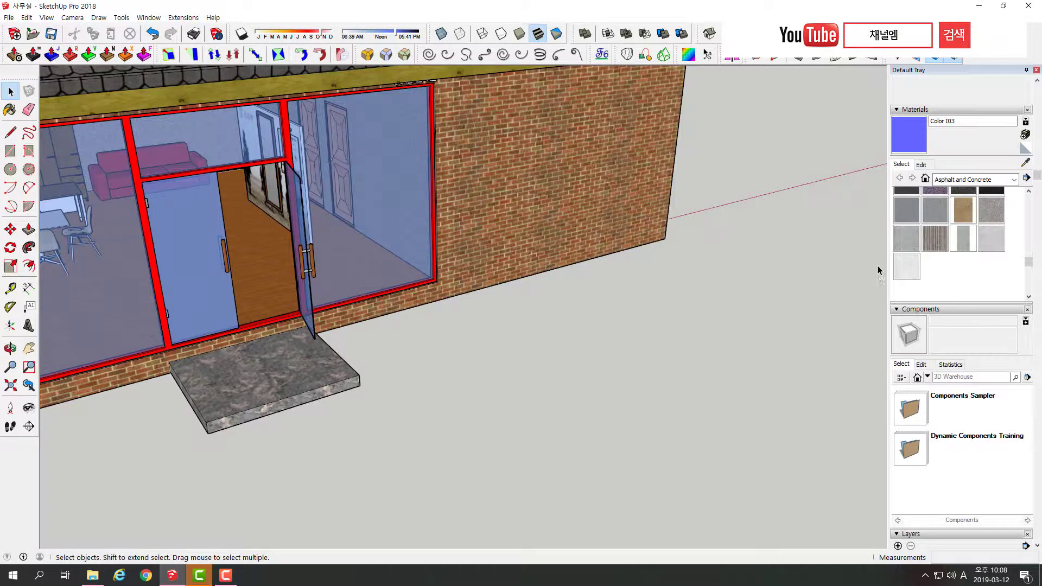
scroll(958, 409, "down", 3)
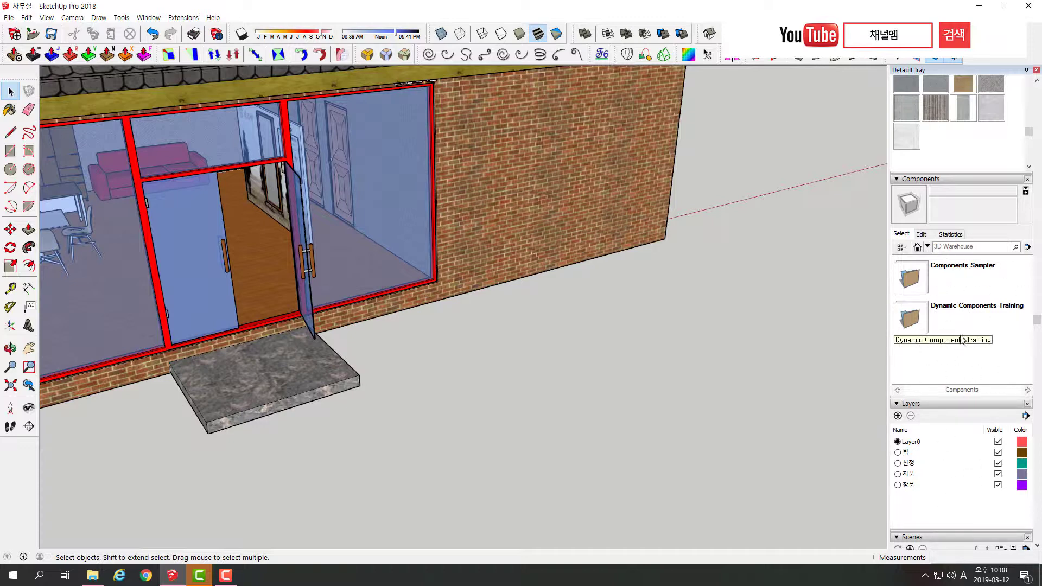
scroll(964, 337, "up", 3)
scroll(962, 269, "up", 3)
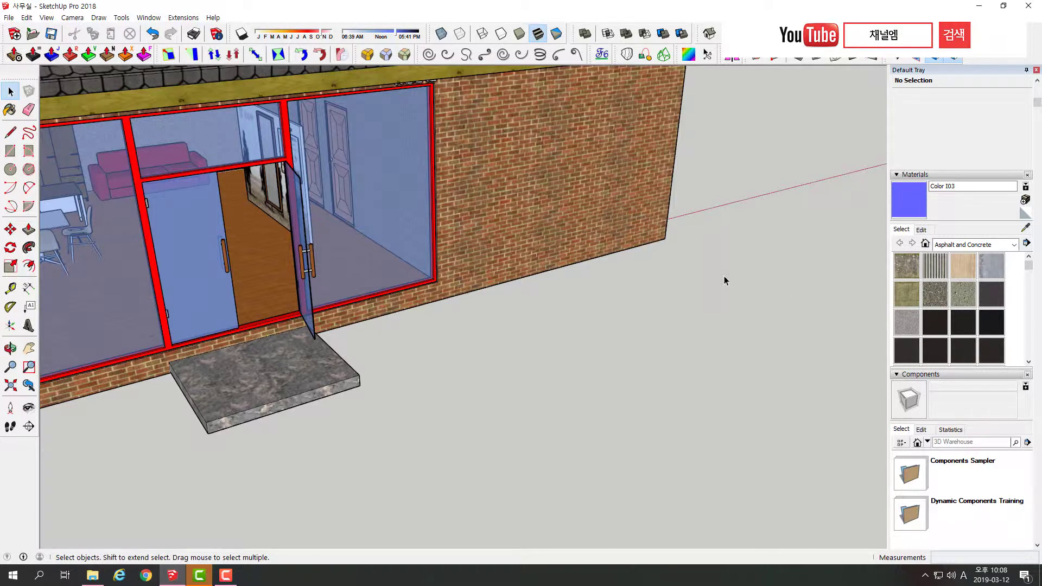
scroll(974, 380, "down", 3)
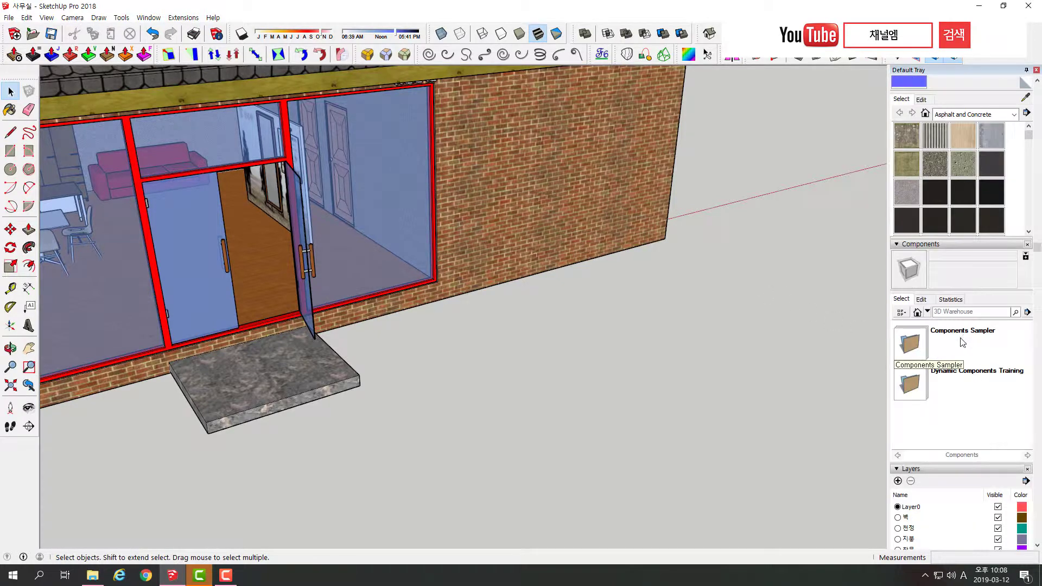
scroll(962, 342, "down", 6)
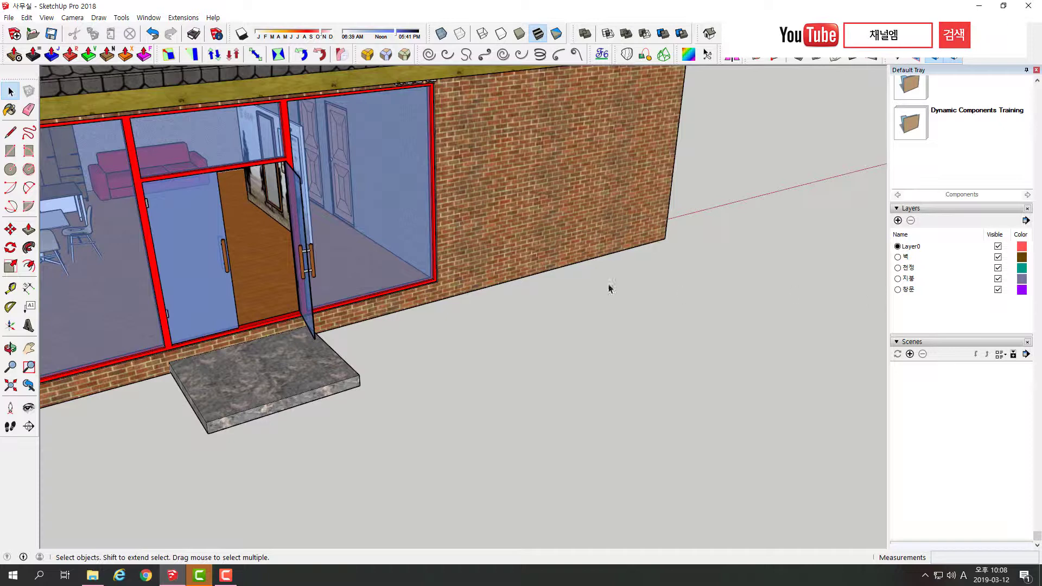
scroll(443, 283, "down", 2)
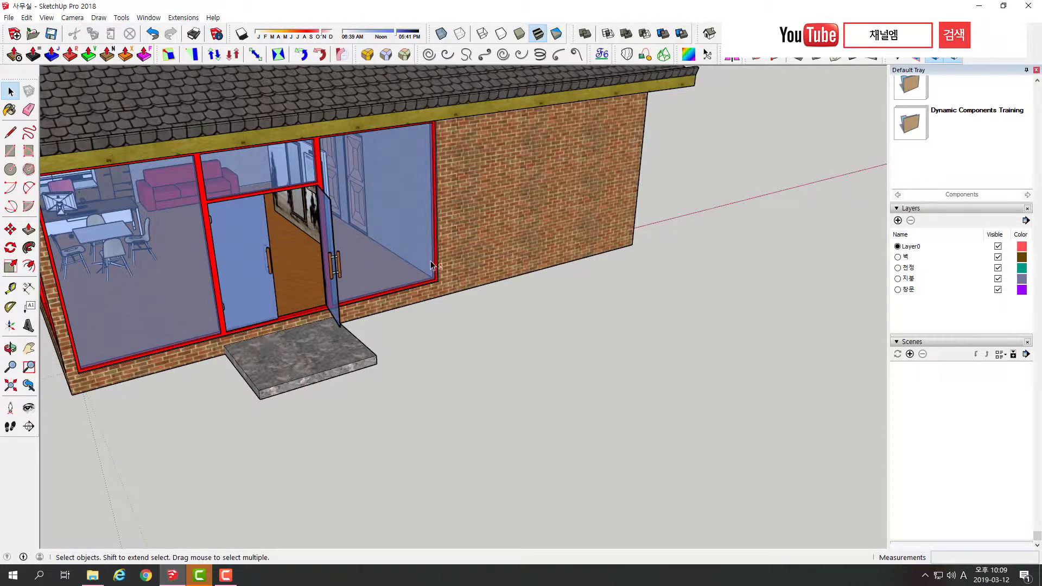
- Orbit to the left gable side, select Layer0, and toggle the 창문 windows layer off and on
mouse_move(448, 277)
middle_mouse_down()
mouse_move(553, 282)
mouse_move(614, 314)
mouse_move(430, 321)
mouse_move(442, 312)
middle_mouse_up()
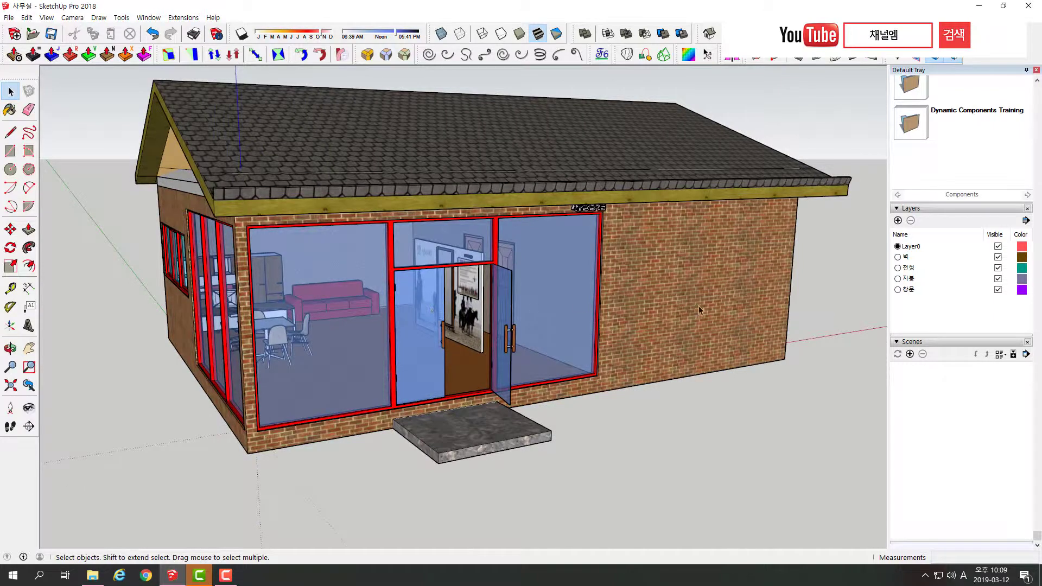
middle_click_drag(656, 333, 711, 335)
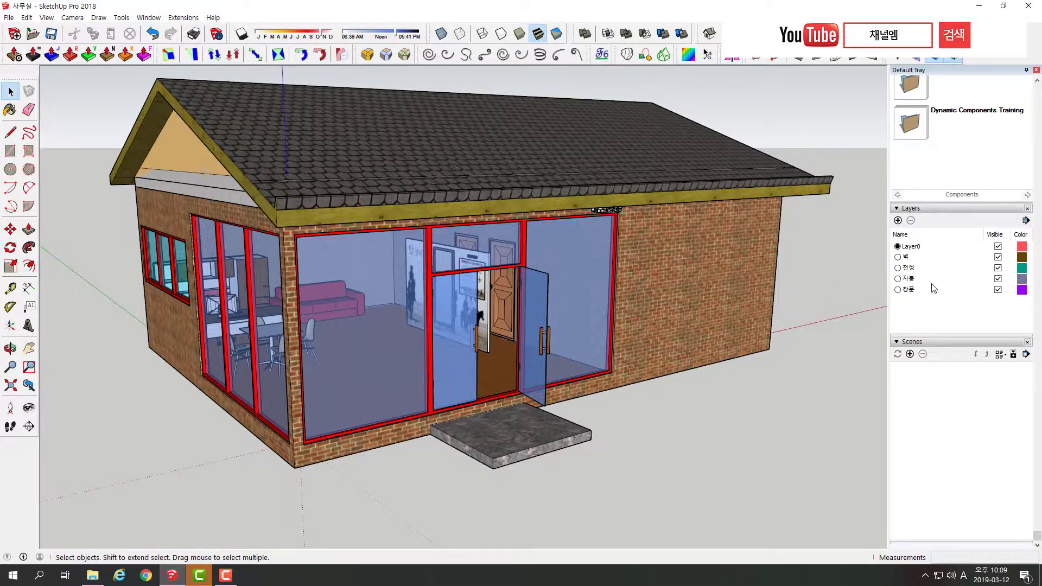
left_click(898, 249)
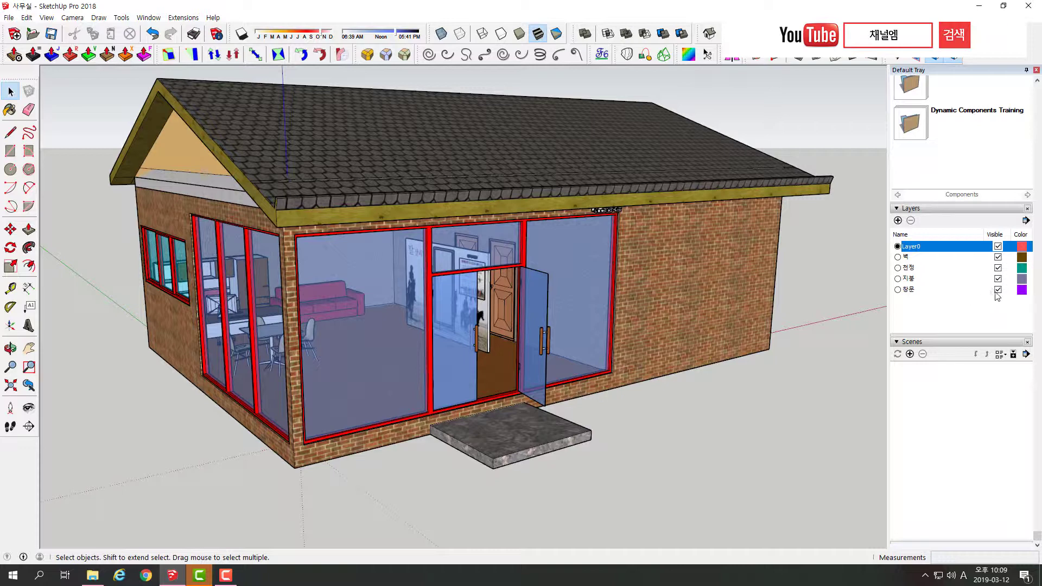
left_click(997, 290)
left_click(998, 290)
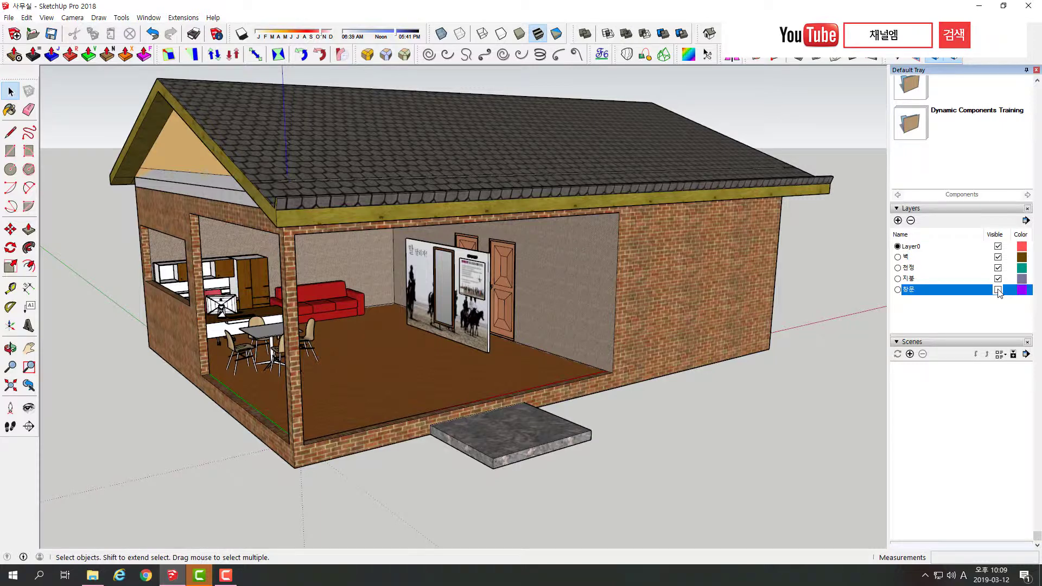
left_click(997, 289)
- Hide the 지붕 roof layer, view from above, and toggle the 천정 ceiling layer off and on
left_click(997, 279)
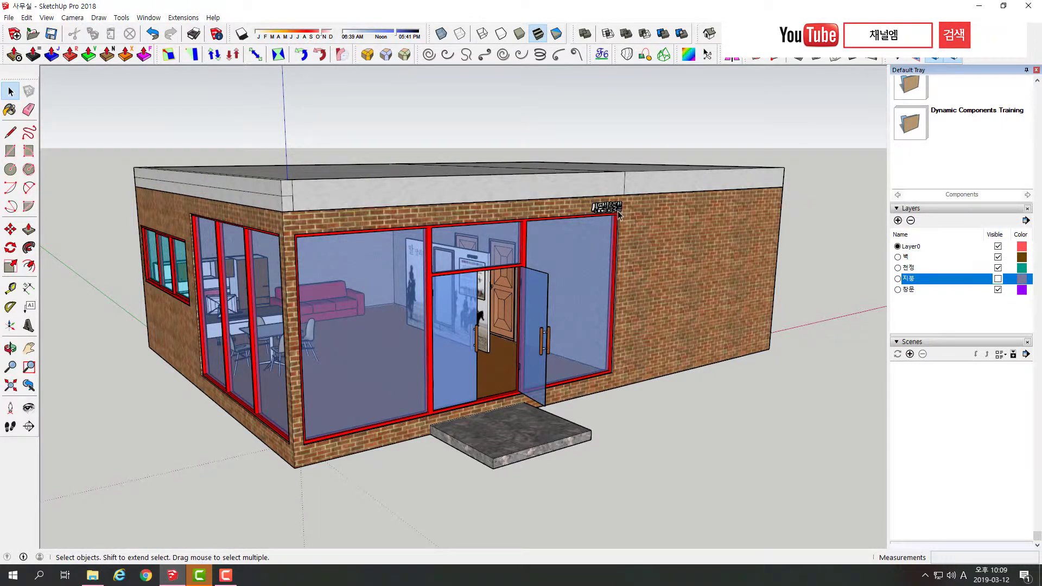
middle_click_drag(575, 217, 592, 267)
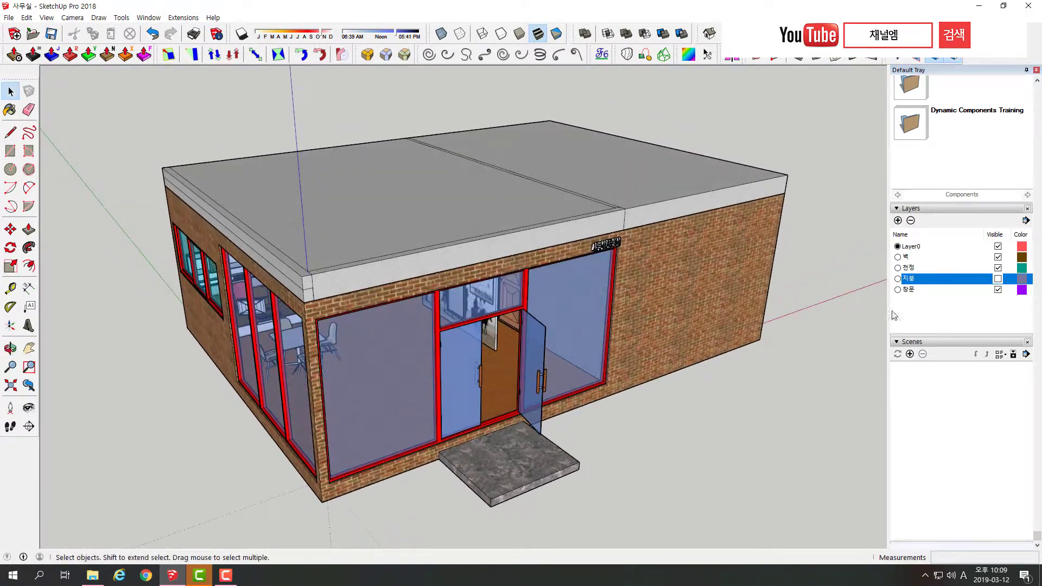
left_click(997, 268)
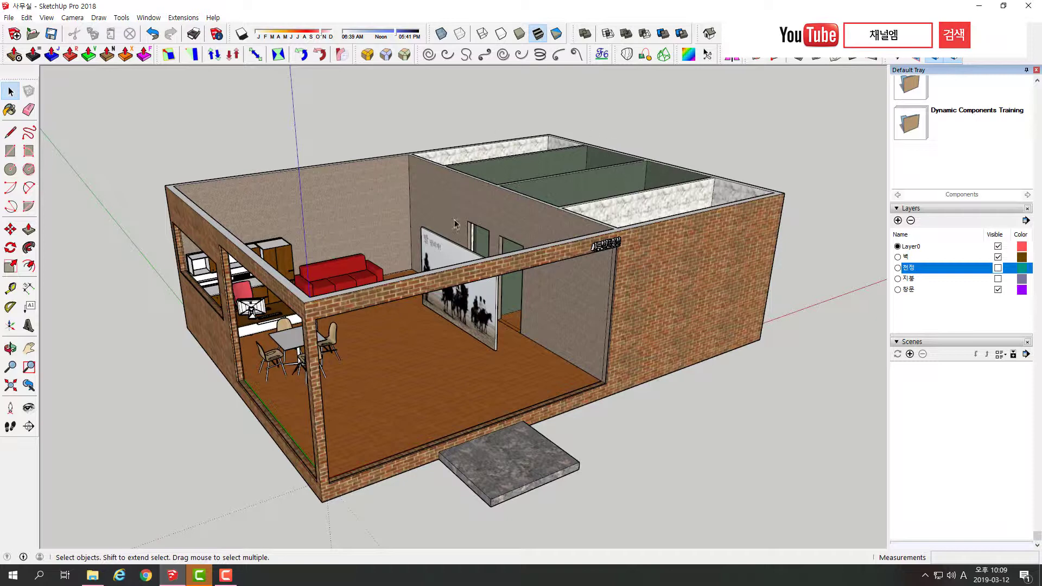
left_click(998, 272)
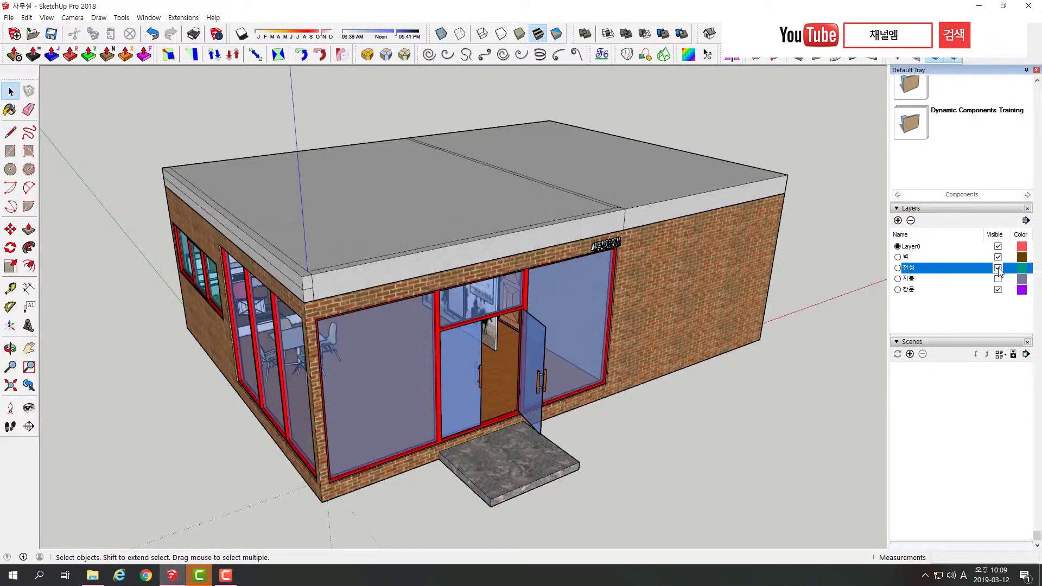
left_click(998, 268)
left_click(998, 268)
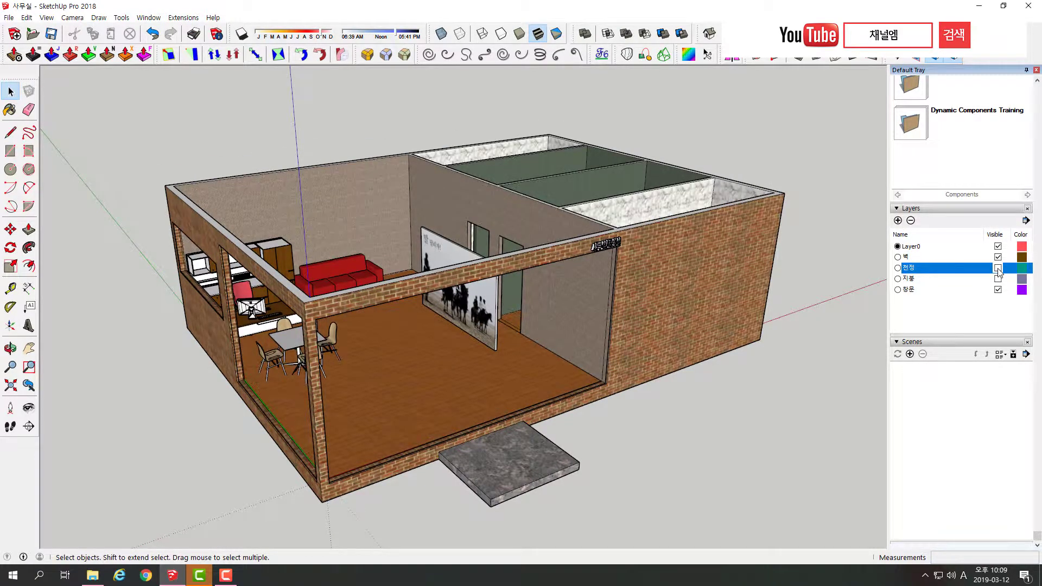
left_click(998, 268)
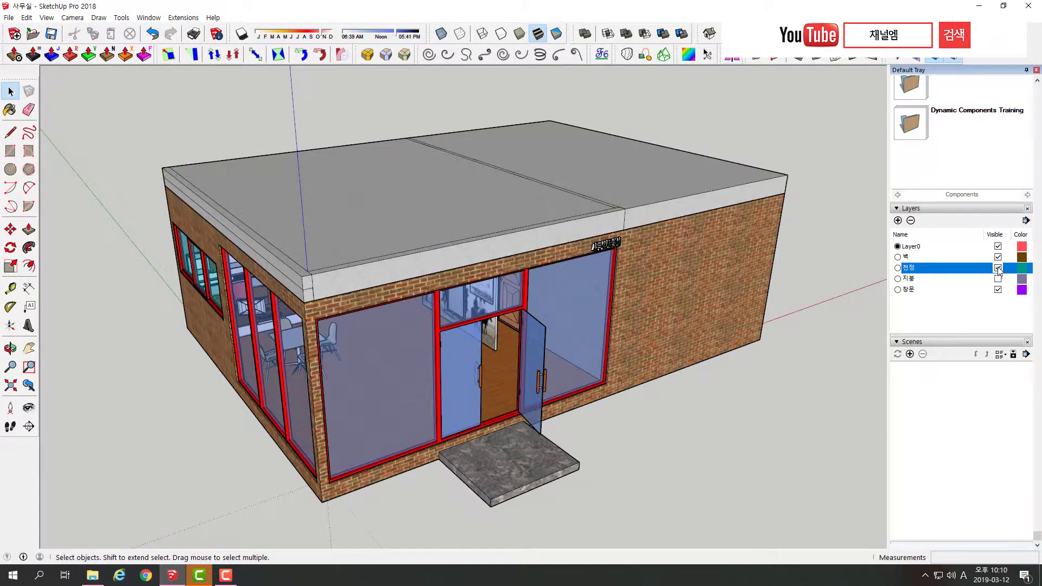
- Toggle the 벽 brick walls layer off and back on, then clear the layer selection
left_click(998, 257)
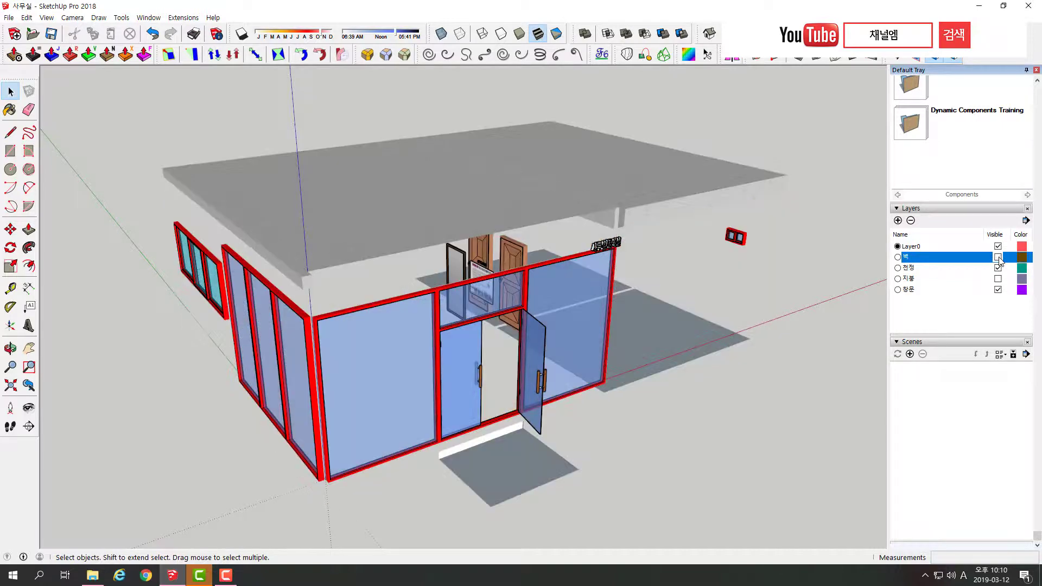
left_click(998, 257)
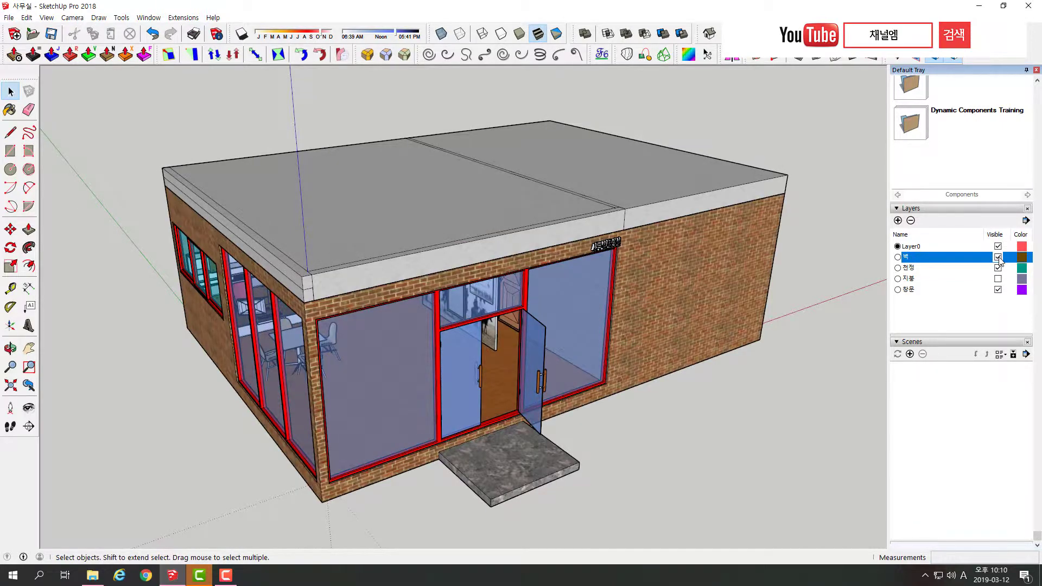
left_click(998, 257)
left_click(918, 323)
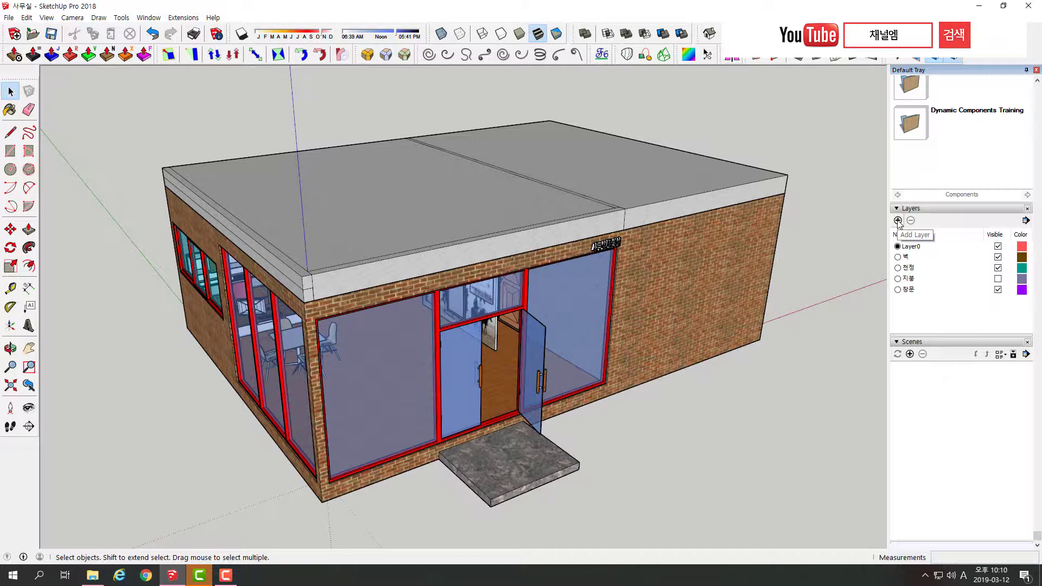
- Create a layer named 바닥 in the Layers panel and select it
left_click(897, 220)
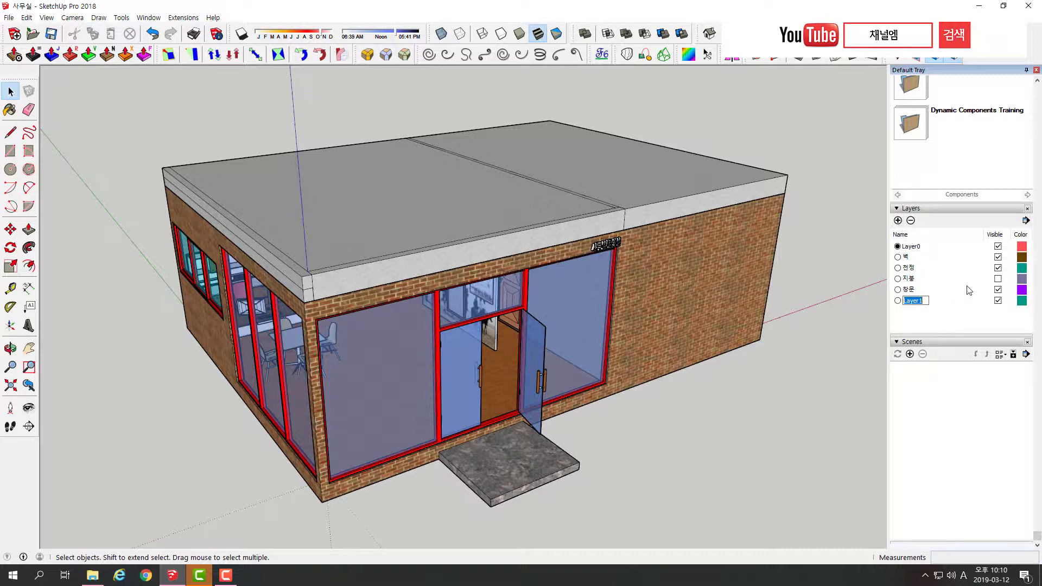
type("바")
type("티")
type("닥")
key("Return")
left_click(910, 302)
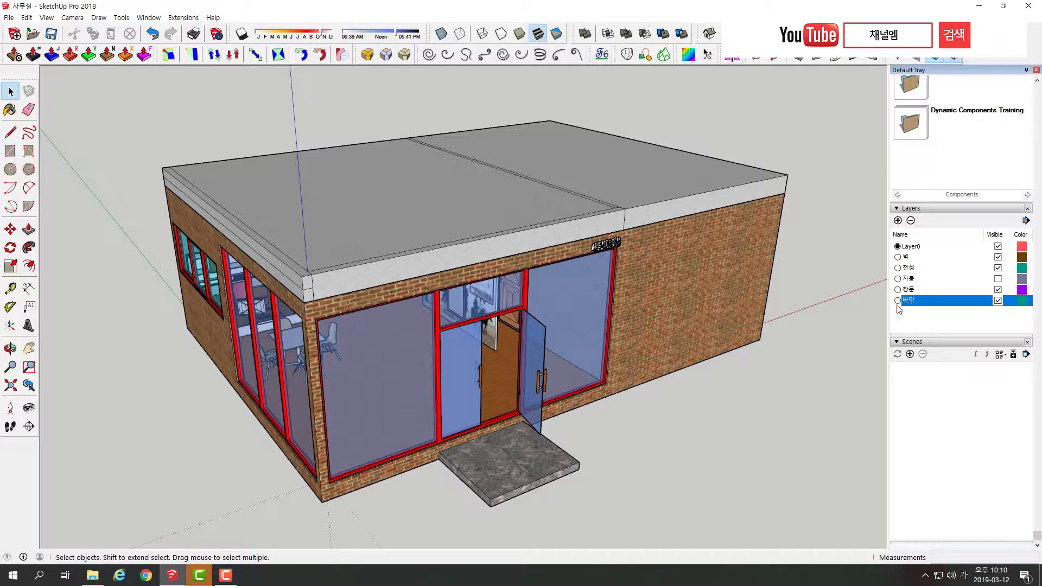
left_click(911, 320)
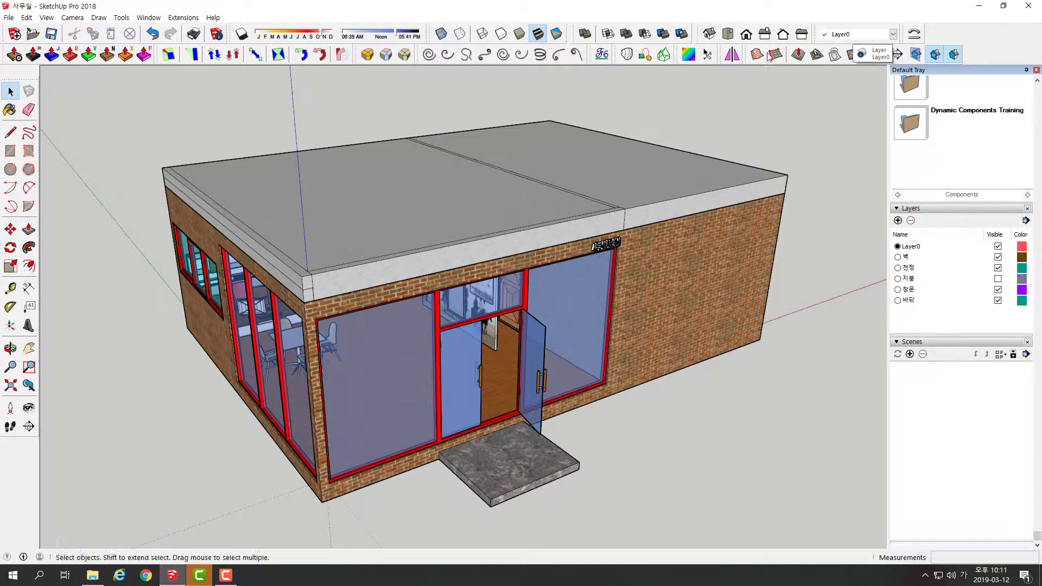
- Turn the Layers toolbar off and back on, then drag it to a new toolbar position
right_click(931, 36)
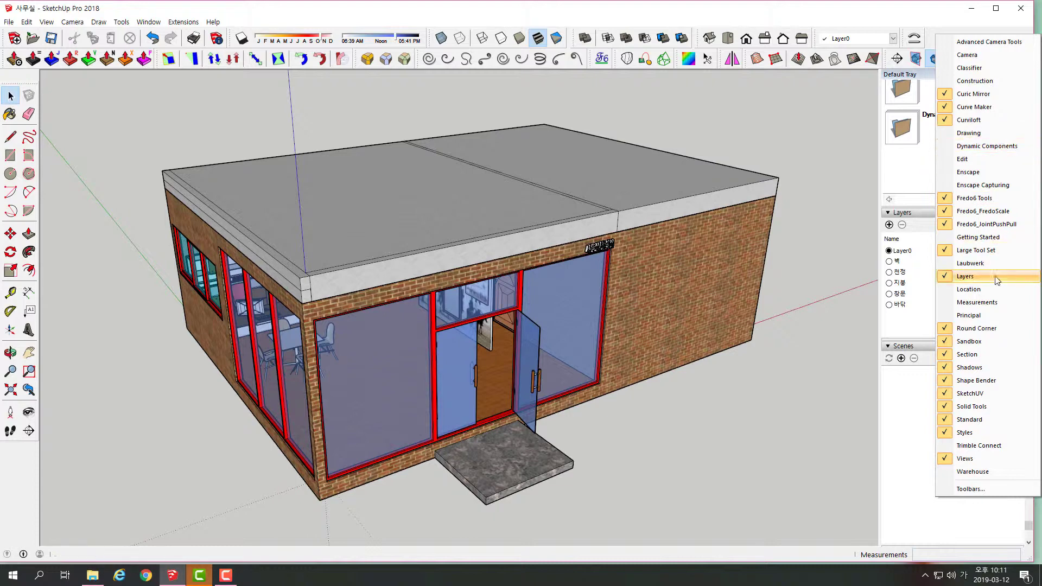
left_click(943, 279)
right_click(879, 45)
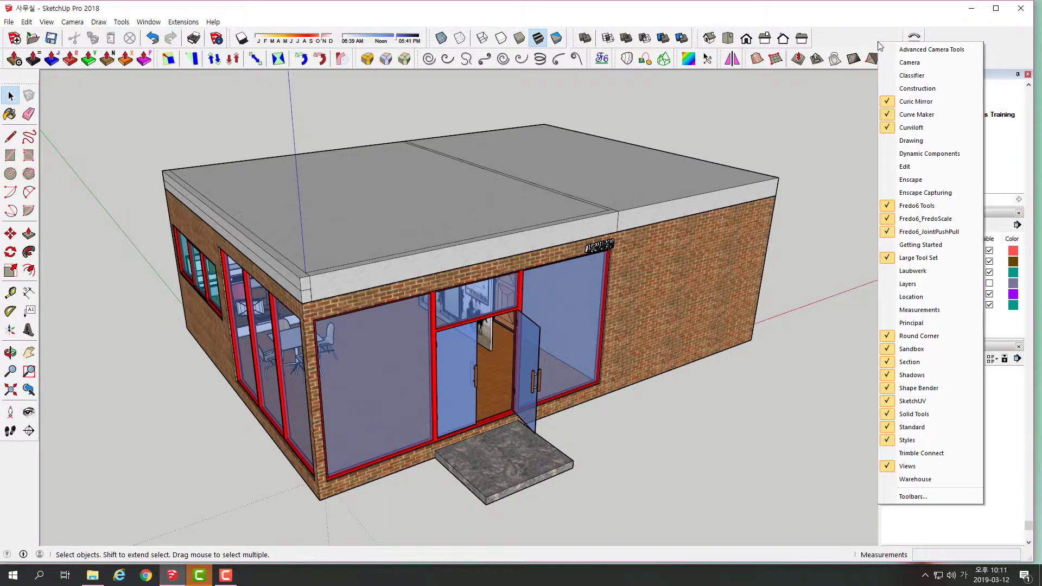
left_click(909, 283)
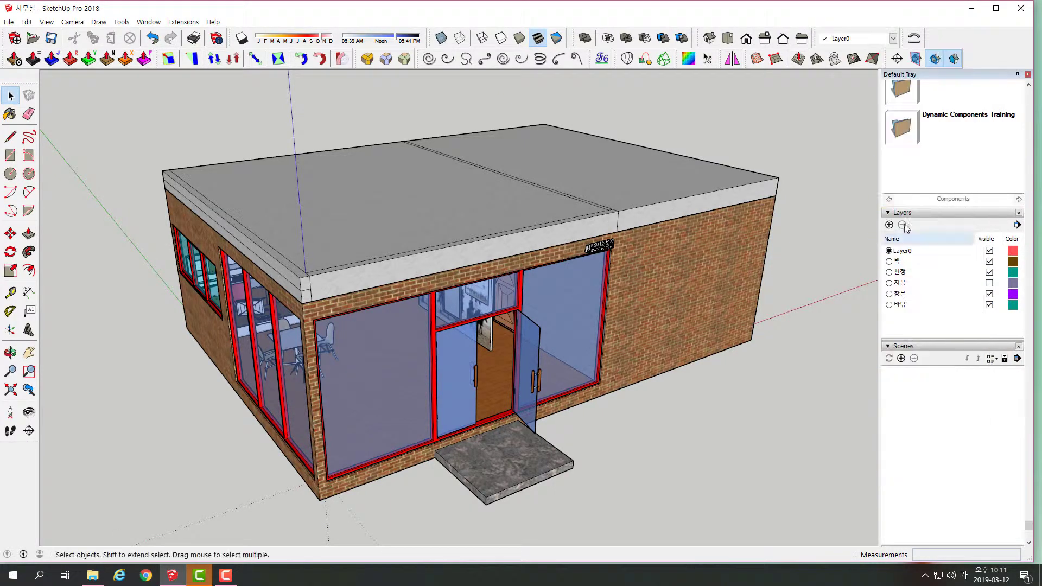
mouse_move(820, 41)
left_mouse_down()
mouse_move(928, 38)
mouse_move(818, 44)
left_mouse_up()
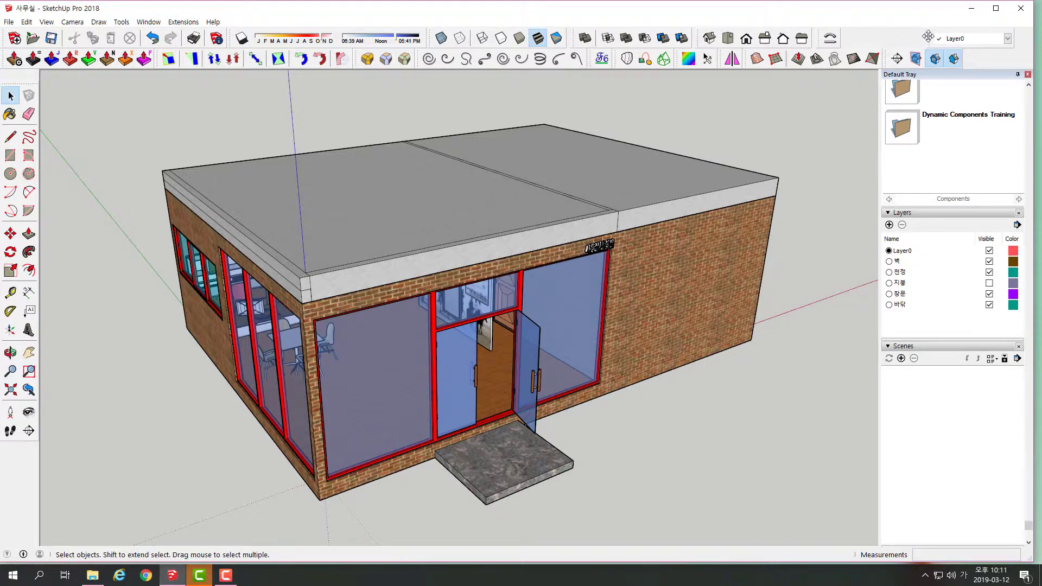
left_click_drag(929, 36, 850, 36)
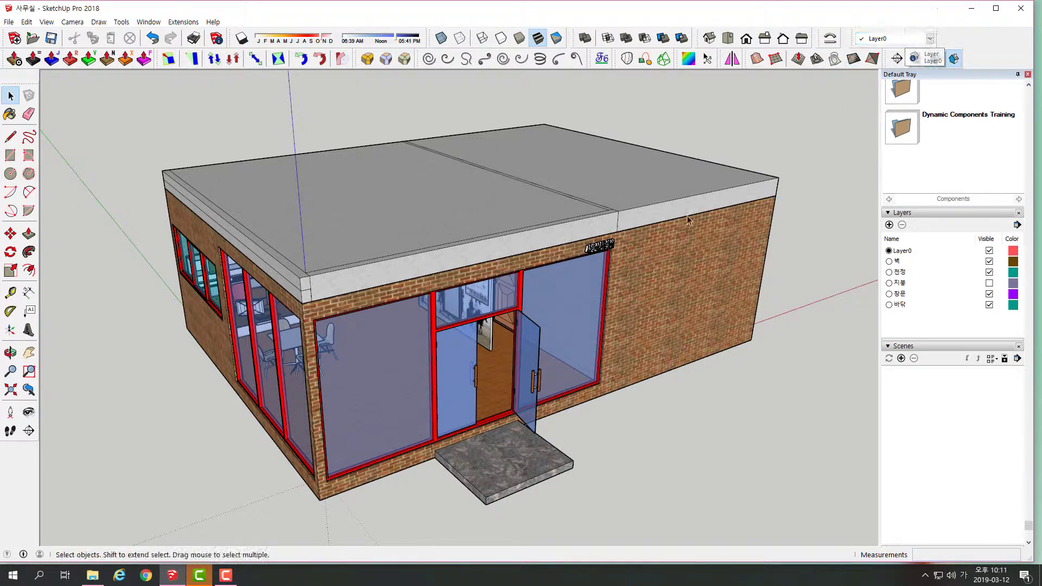
- Assign the door to the 바닥 layer using the Layers toolbar dropdown
left_click(495, 375)
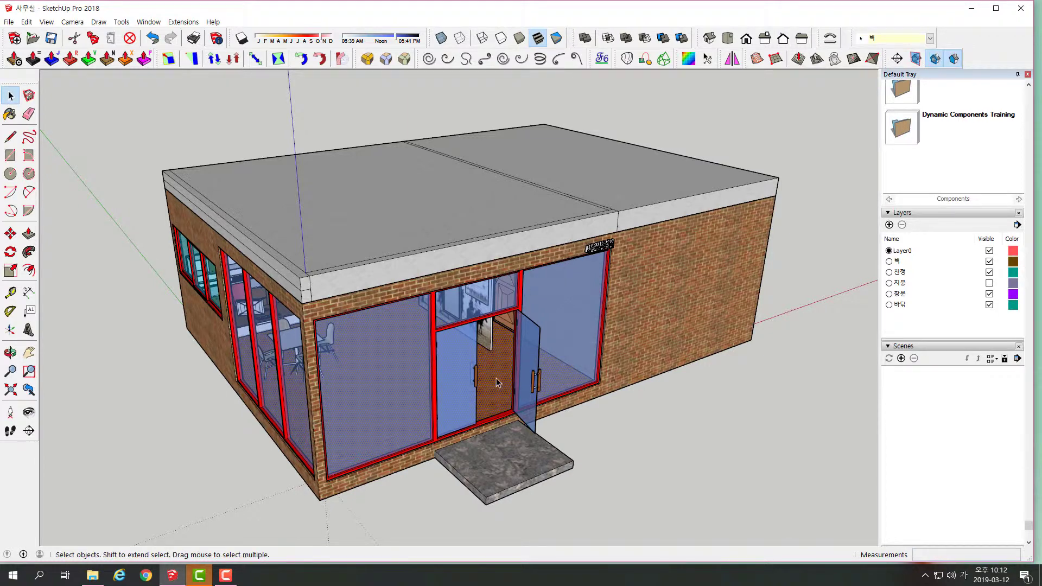
left_click(930, 39)
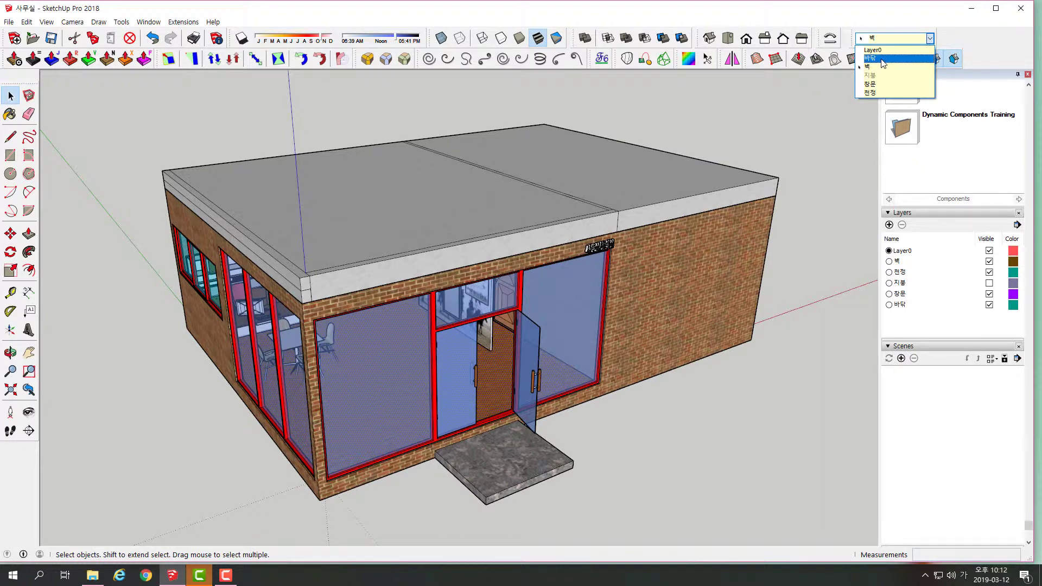
left_click(882, 58)
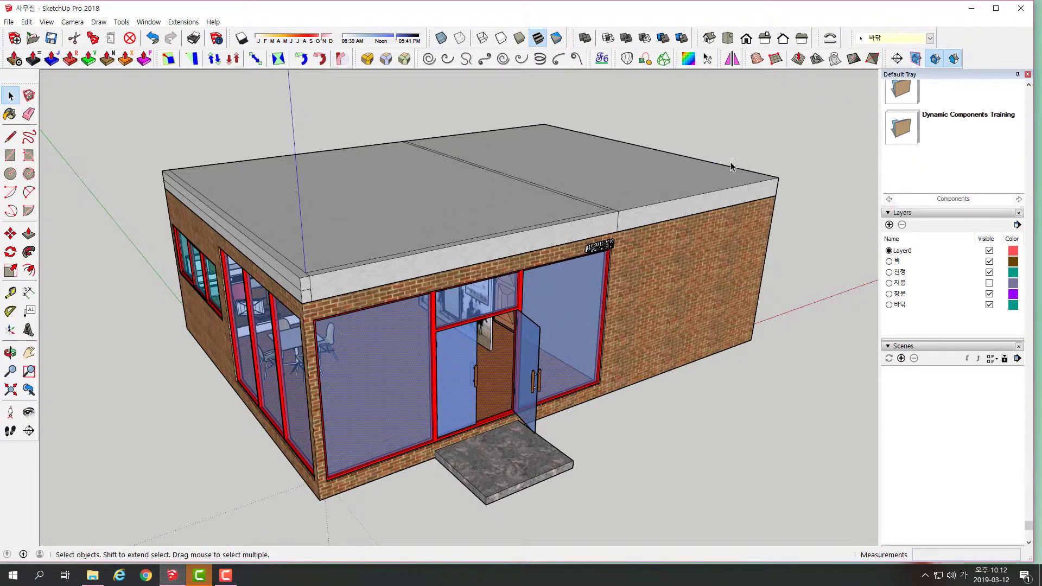
left_click(783, 358)
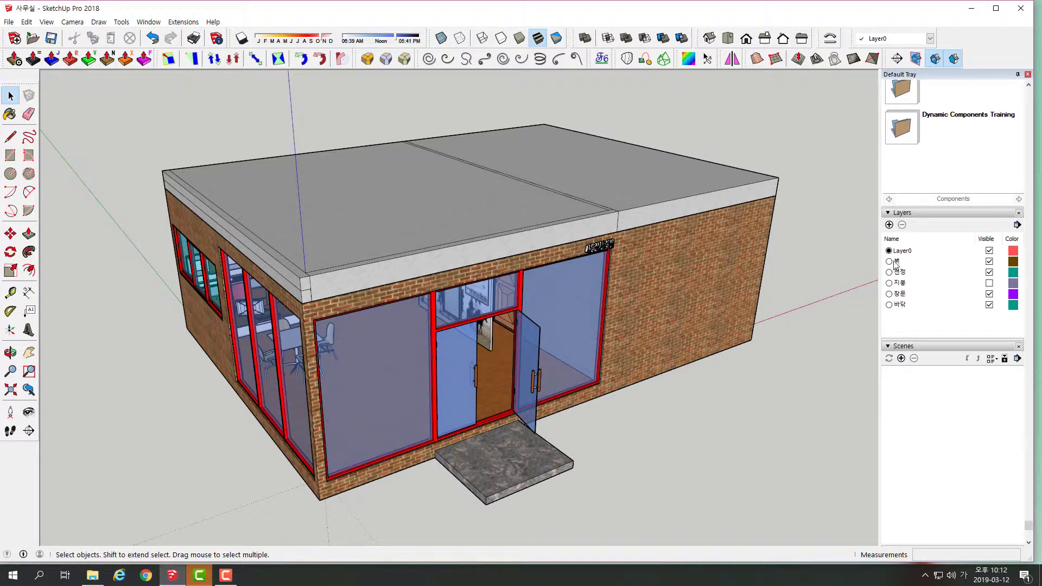
- Toggle the 바닥 layer's visibility to confirm the door hides and shows with it
left_click(989, 305)
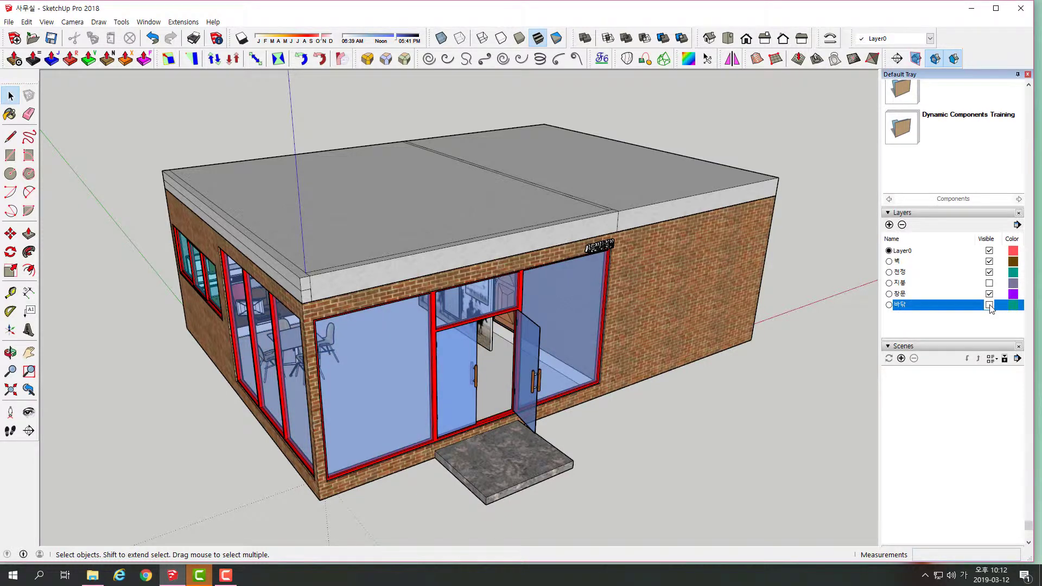
left_click(989, 305)
left_click(989, 305)
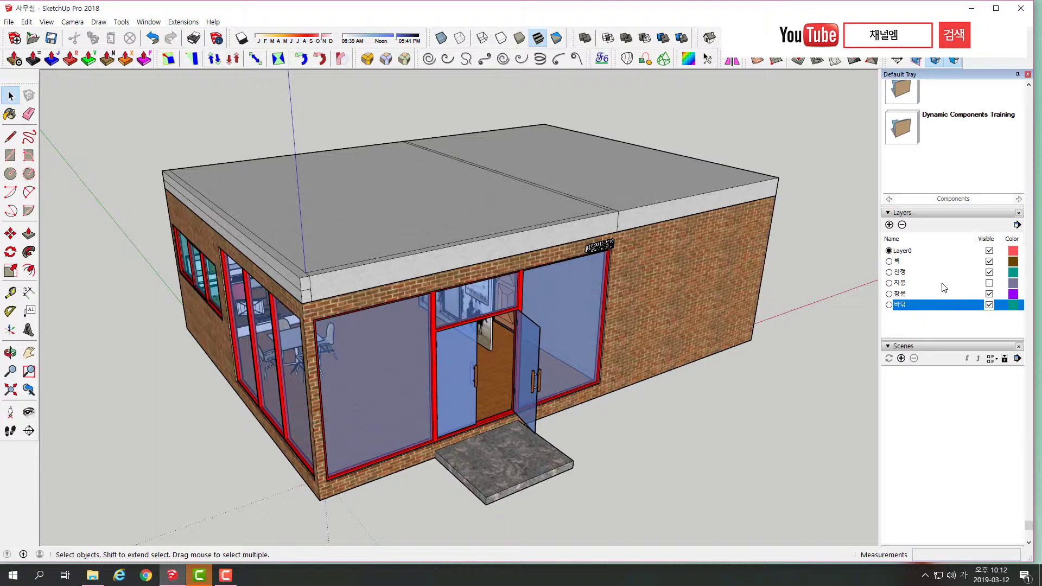
- Orbit from the gable side, back corner and side wall to inspect the shingled roof
scroll(929, 274, "up", 3)
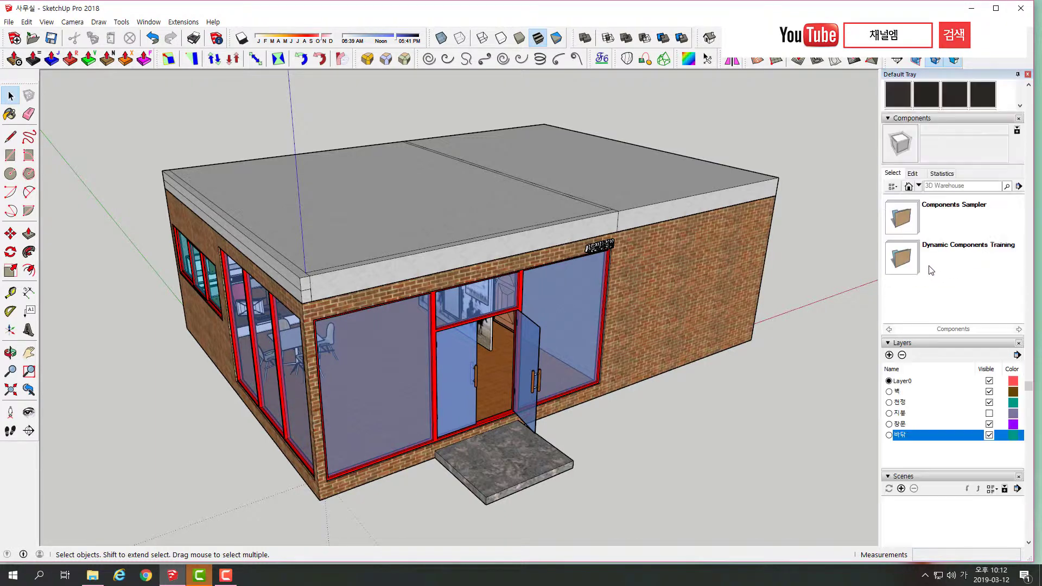
scroll(929, 274, "up", 3)
scroll(929, 274, "up", 2)
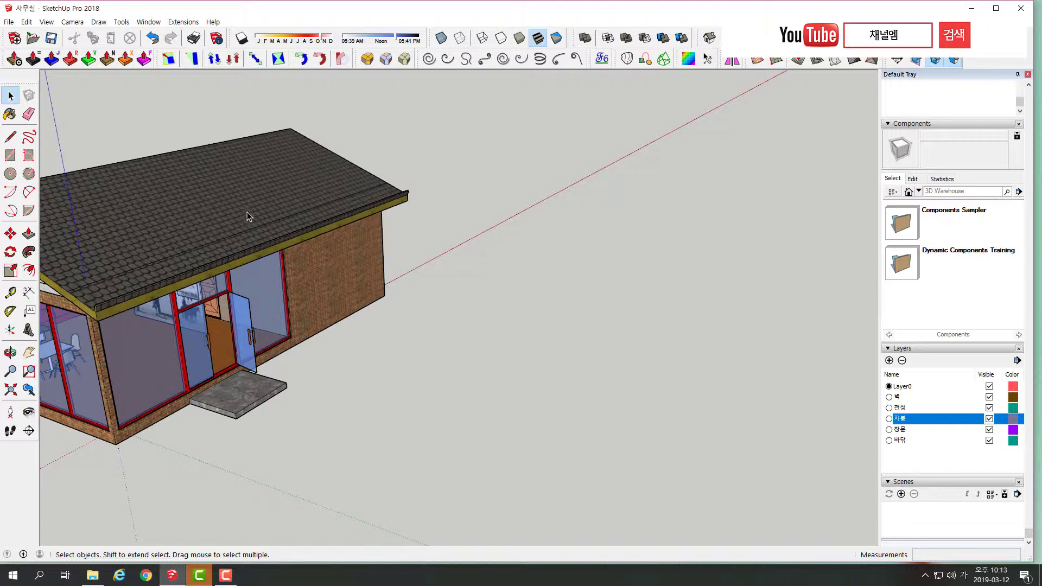
mouse_move(245, 208)
middle_mouse_down()
mouse_move(548, 230)
mouse_move(471, 334)
mouse_move(480, 293)
mouse_move(442, 278)
middle_mouse_up()
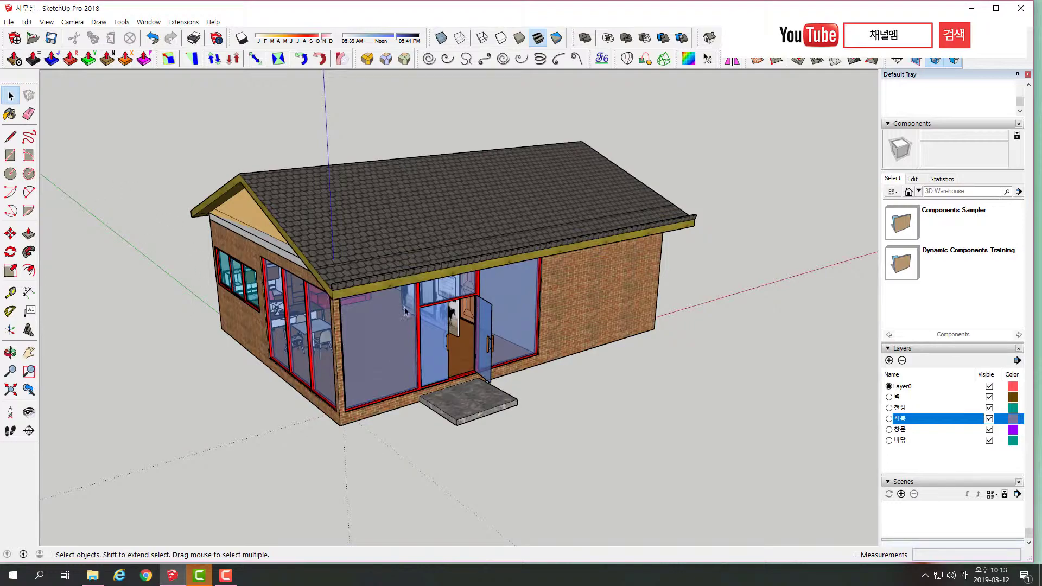
mouse_move(699, 313)
middle_mouse_down()
mouse_move(209, 372)
mouse_move(444, 403)
mouse_move(478, 334)
mouse_move(432, 367)
mouse_move(505, 259)
mouse_move(395, 343)
mouse_move(480, 355)
middle_mouse_up()
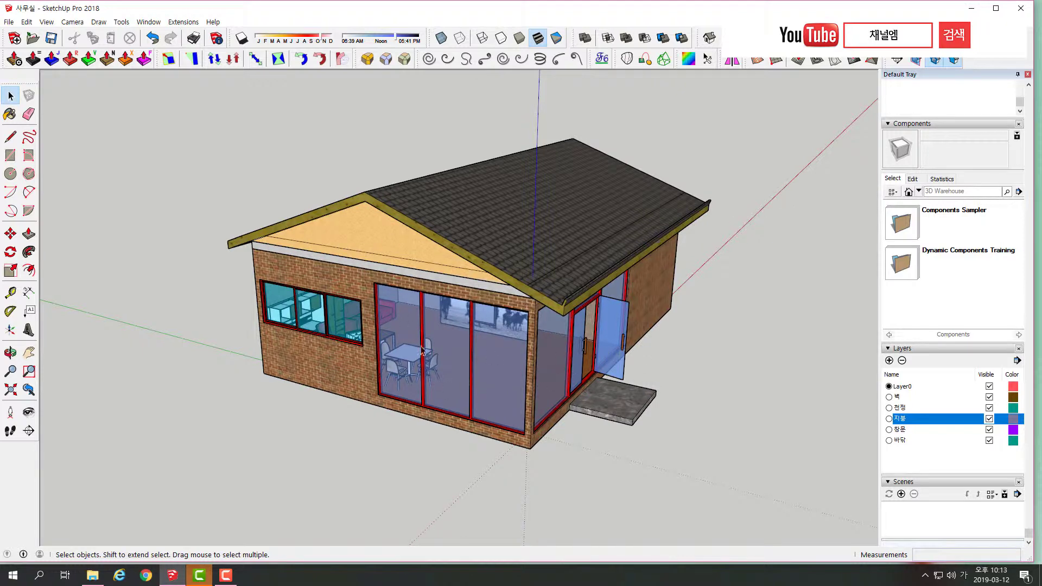
mouse_move(688, 325)
middle_mouse_down()
mouse_move(411, 354)
mouse_move(678, 347)
mouse_move(437, 438)
mouse_move(469, 347)
mouse_move(441, 365)
mouse_move(449, 379)
middle_mouse_up()
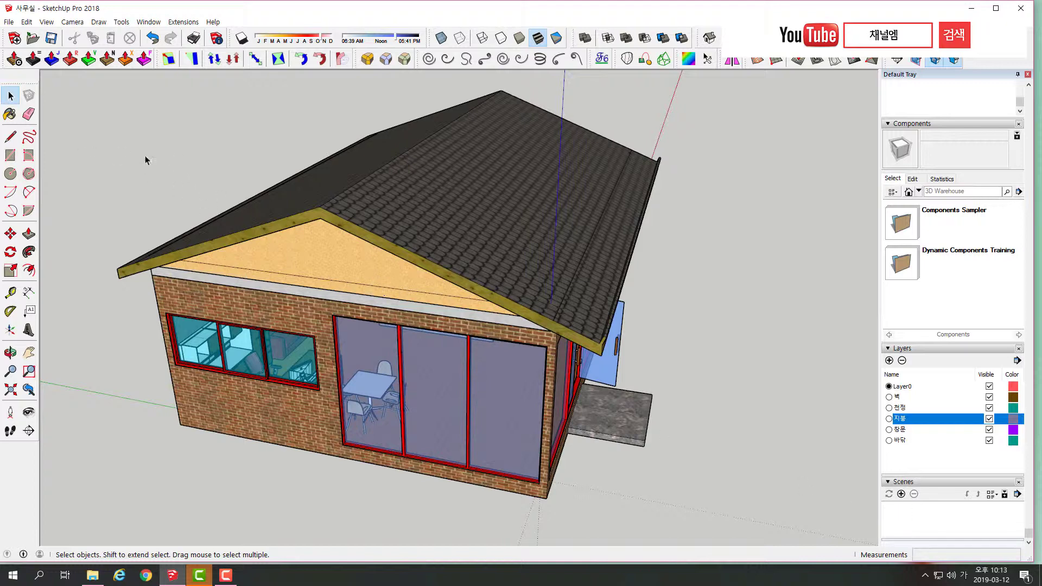
- Add Scene 1 from the current gable-end view via View > Animation > Add Scene
left_click(46, 22)
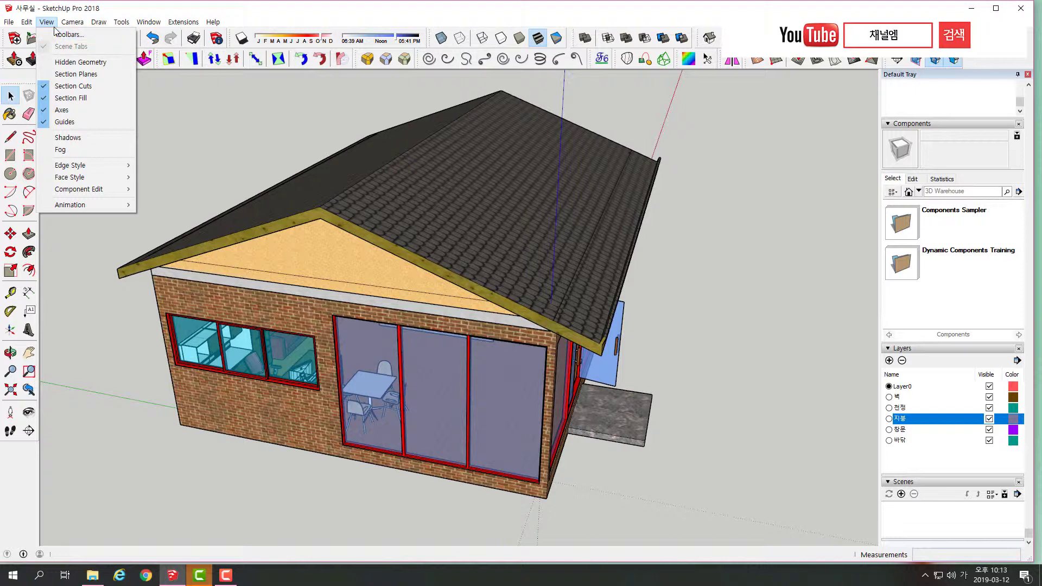
mouse_move(70, 205)
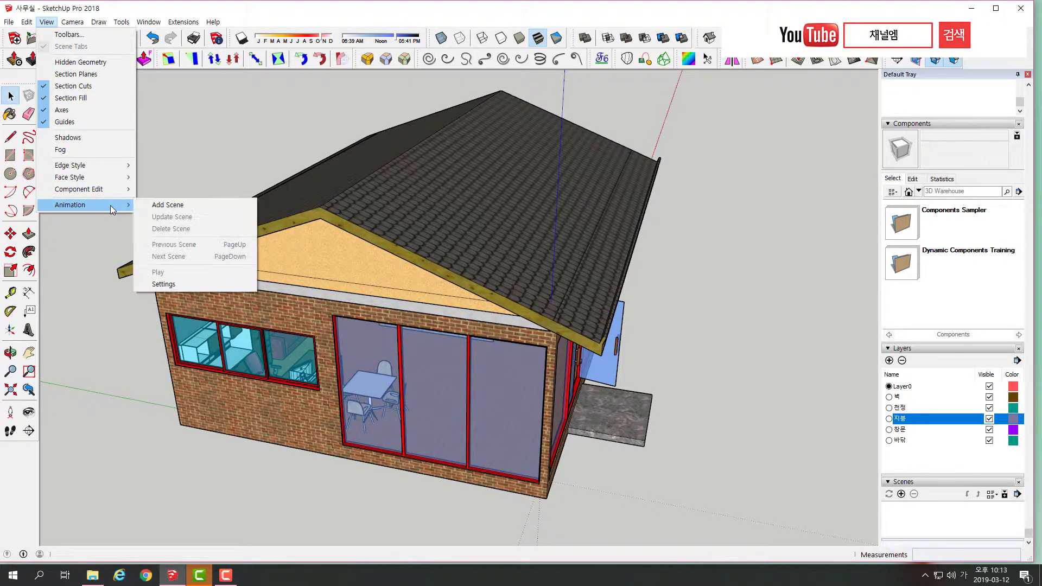
left_click(170, 206)
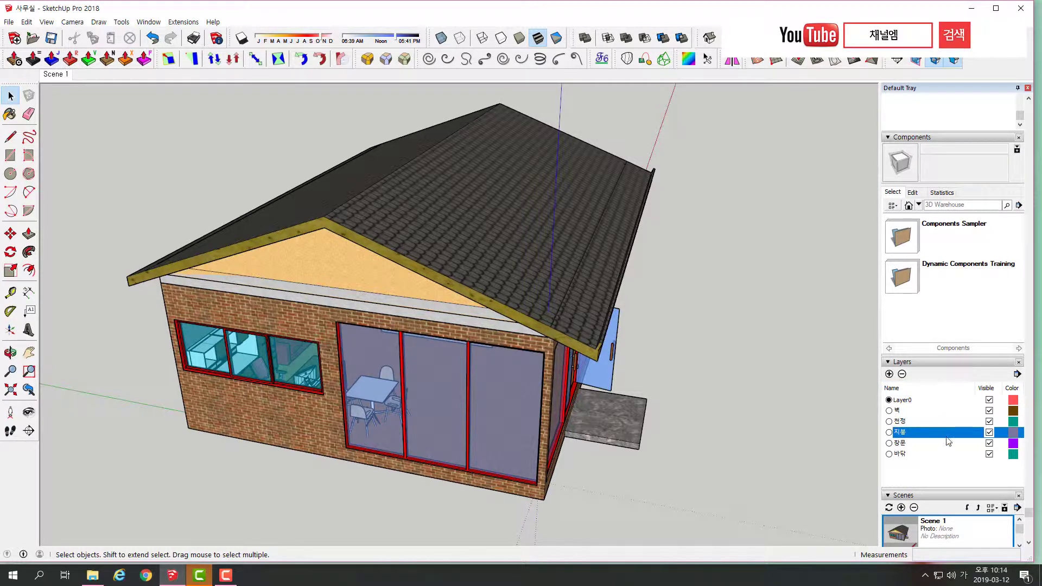
scroll(954, 453, "down", 1)
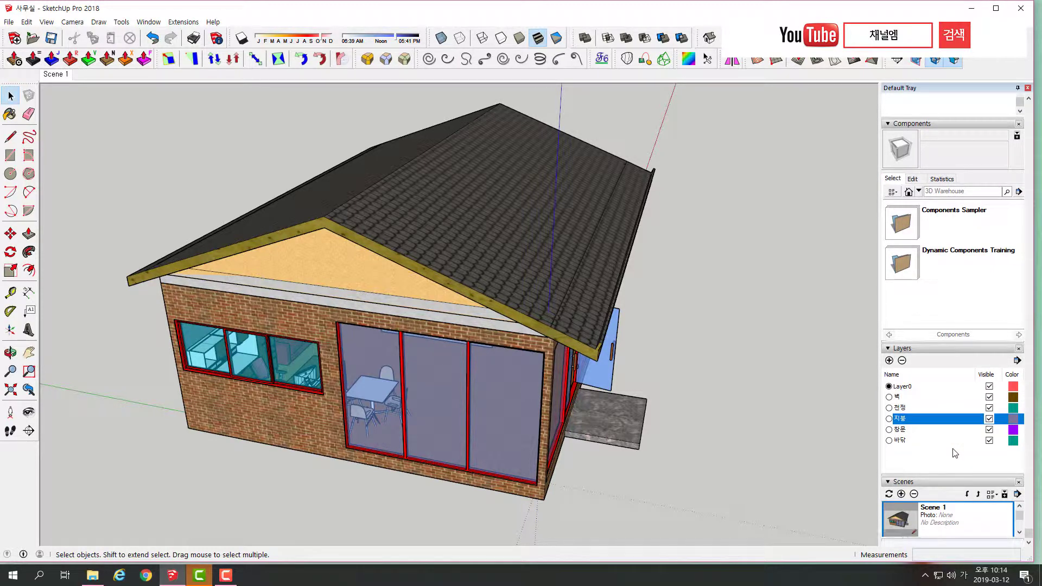
scroll(954, 451, "up", 1)
scroll(954, 442, "down", 1)
scroll(953, 440, "up", 1)
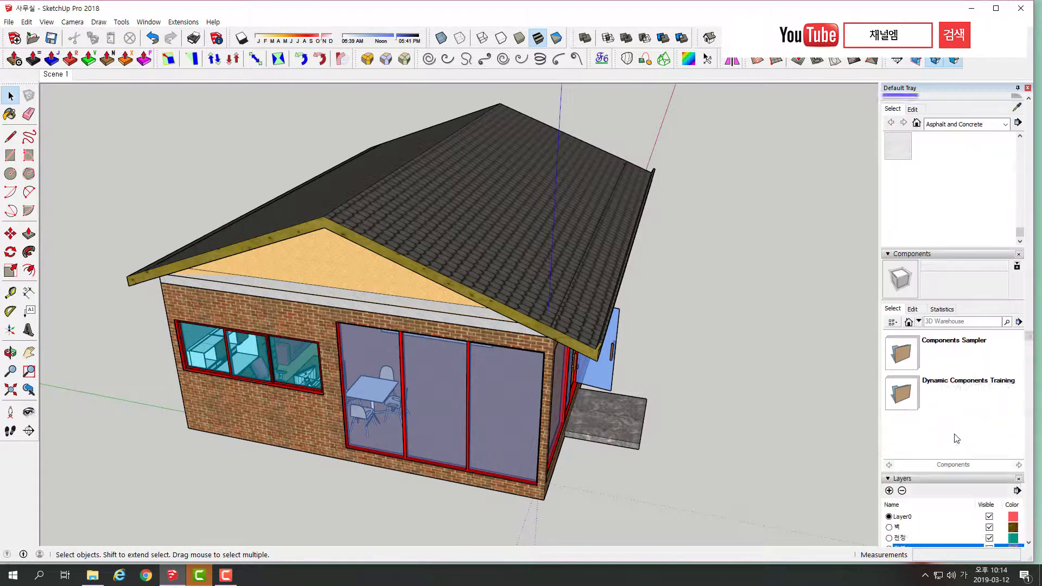
scroll(955, 440, "down", 1)
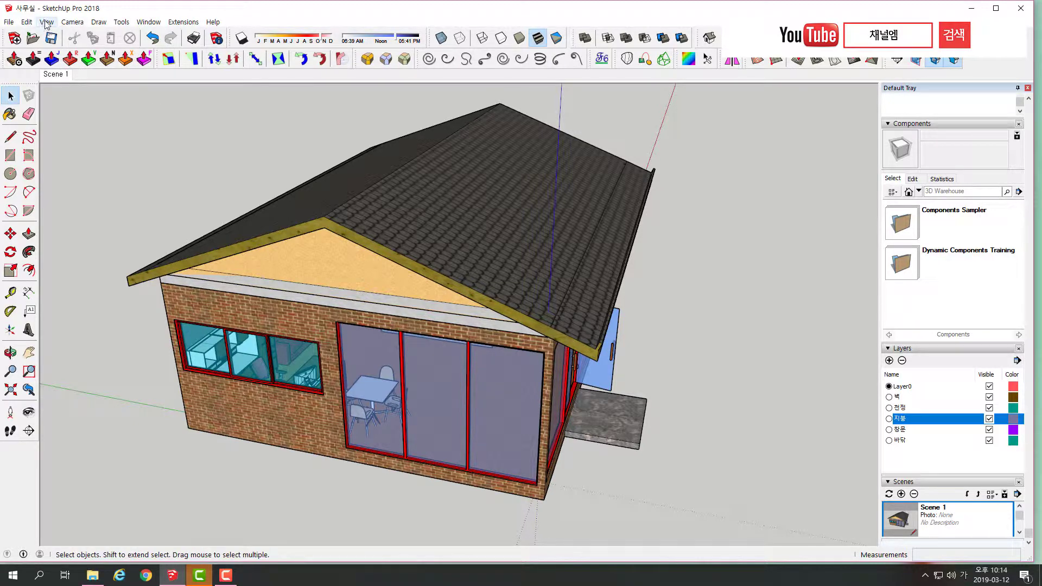
- Add Scene 2, orbit to the straight-on front view with the door, and update Scene 2
left_click(46, 22)
mouse_move(70, 204)
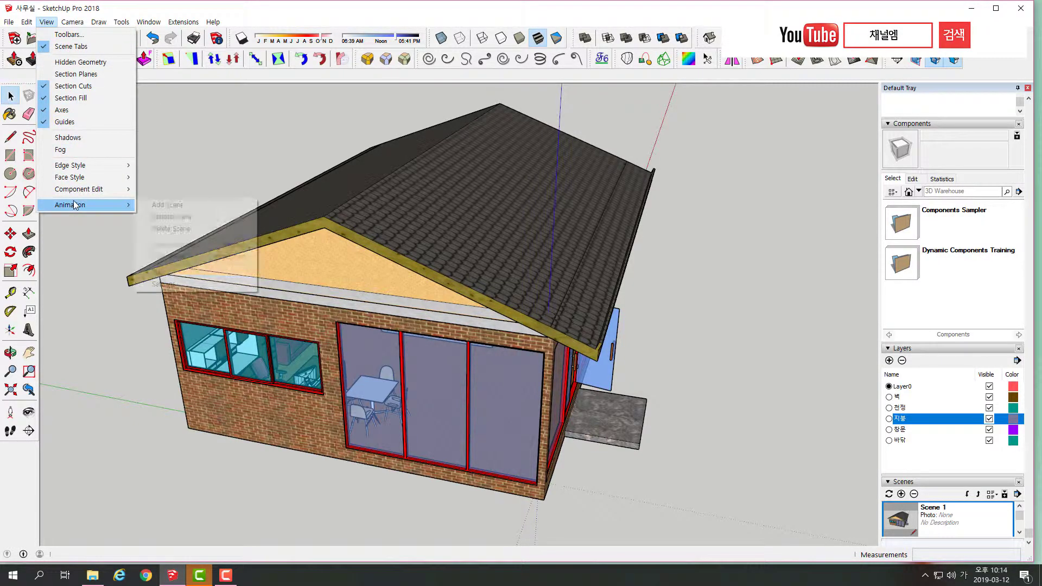
left_click(166, 206)
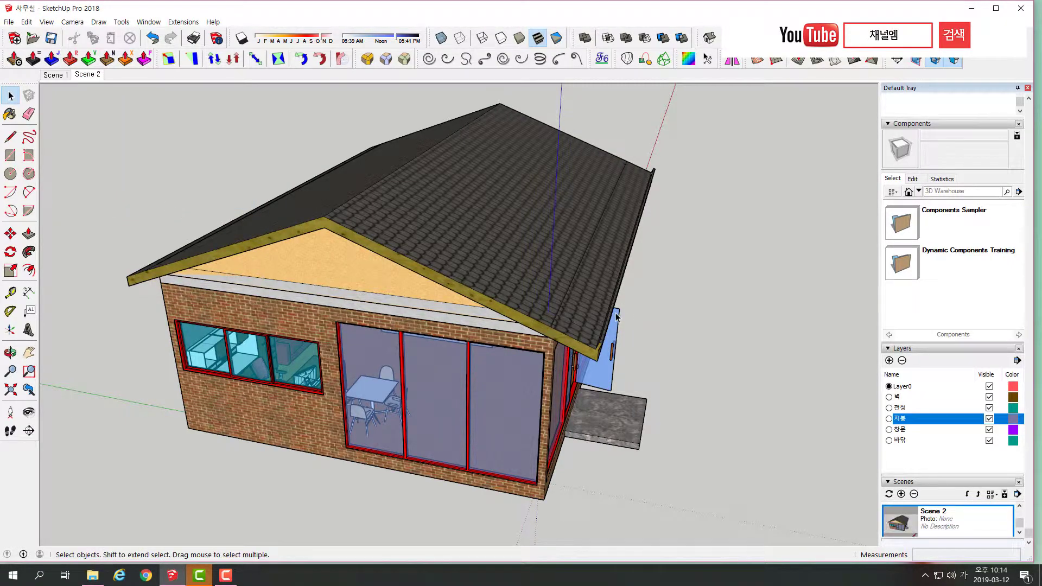
mouse_move(616, 317)
middle_mouse_down()
mouse_move(279, 311)
mouse_move(216, 253)
middle_mouse_up()
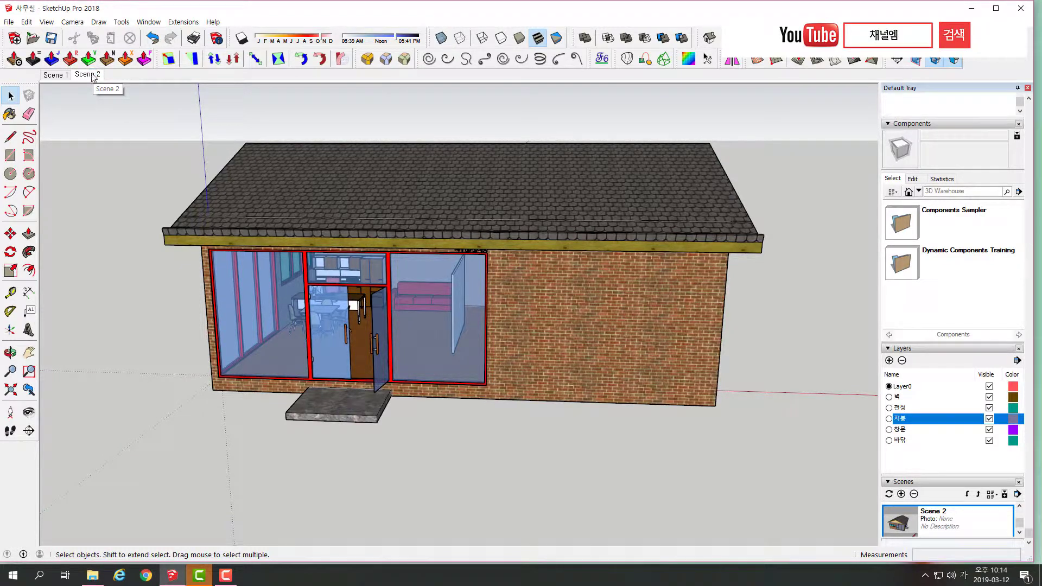
left_click(46, 22)
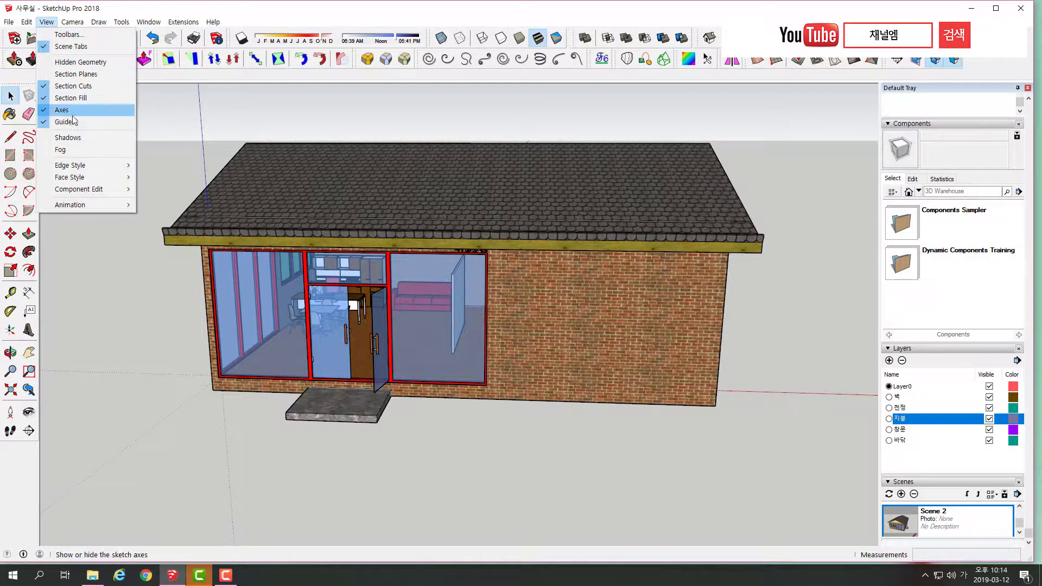
mouse_move(70, 204)
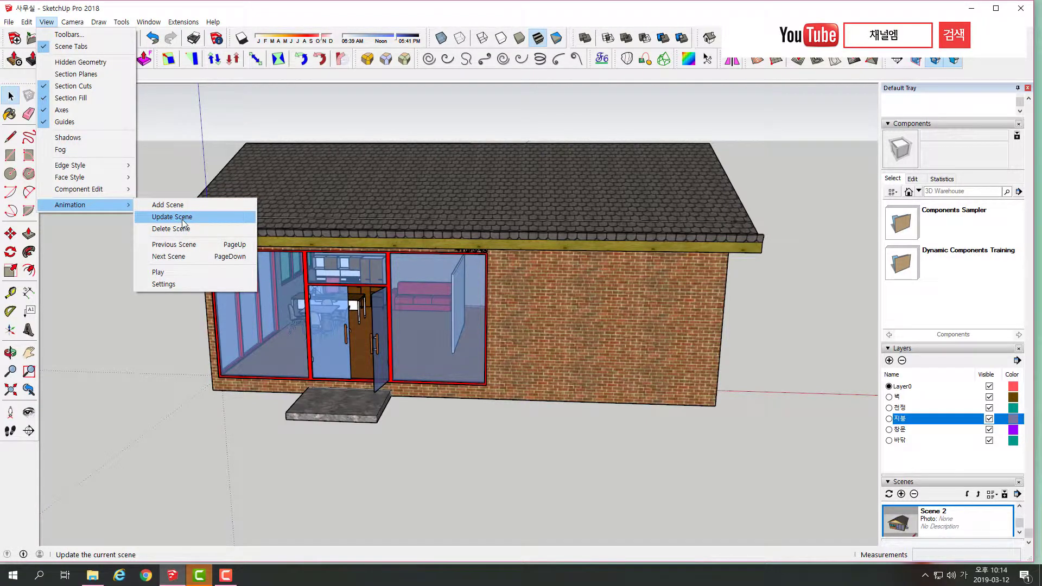
left_click(183, 218)
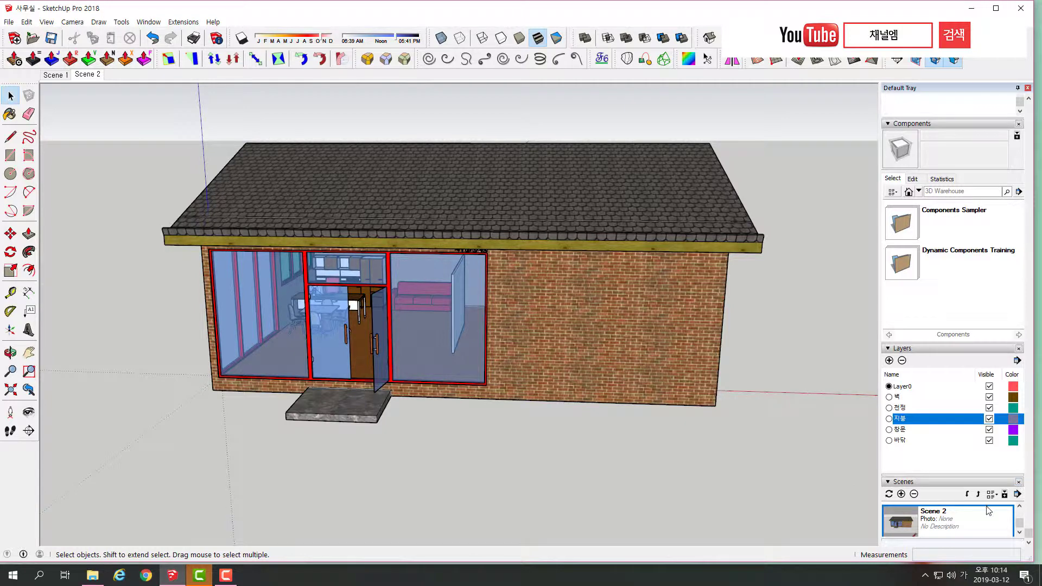
- Switch between the Scene 1 and Scene 2 tabs to check both views, ending on Scene 2
left_click(1021, 530)
left_click(52, 76)
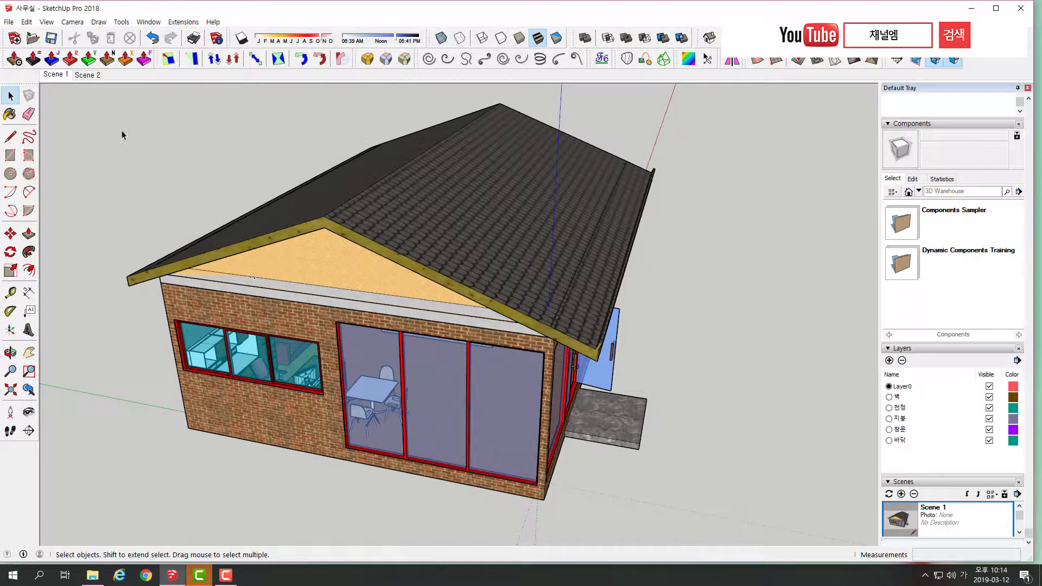
left_click(90, 75)
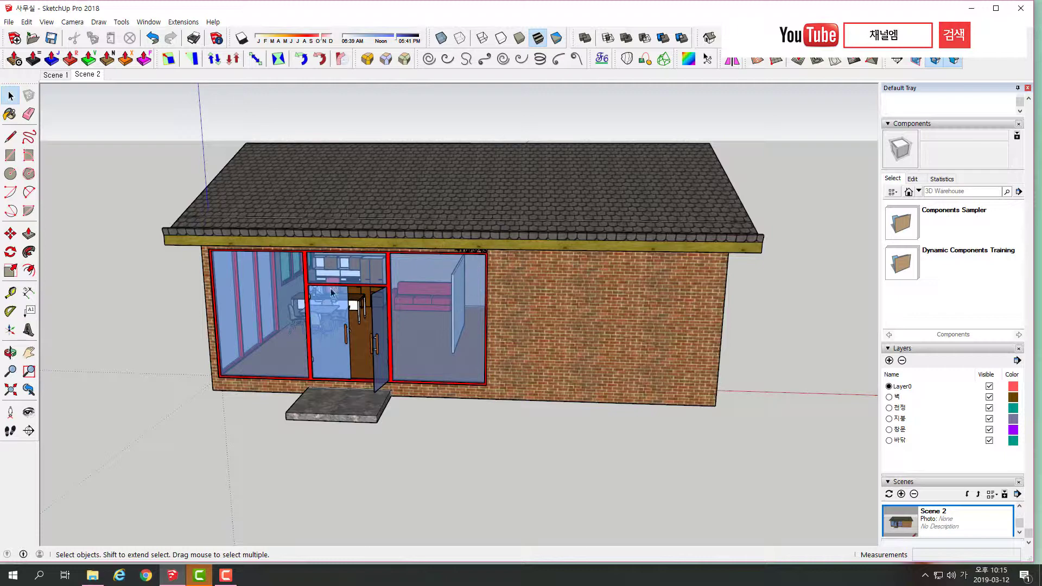
left_click(55, 75)
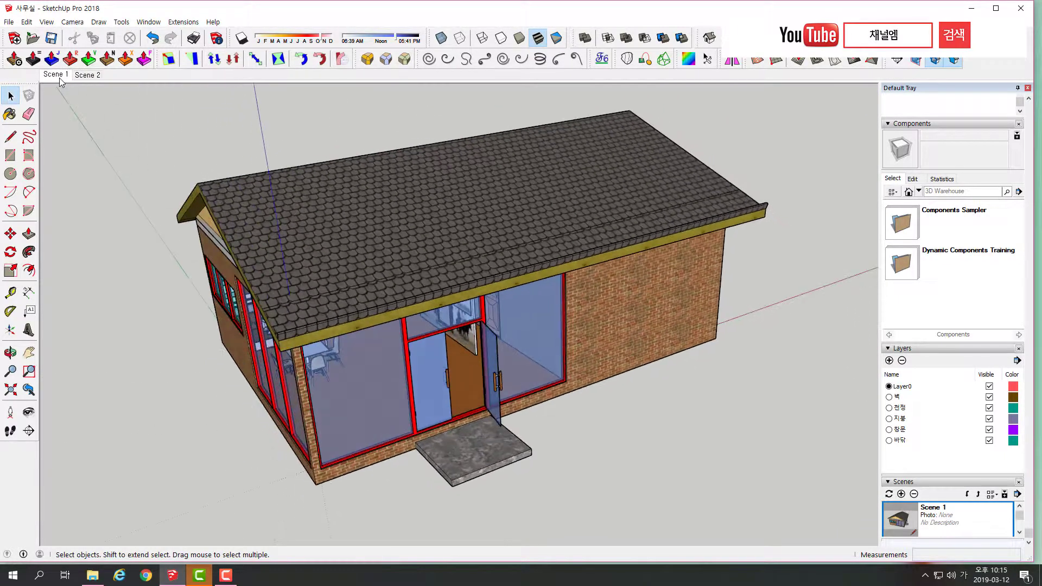
left_click(84, 75)
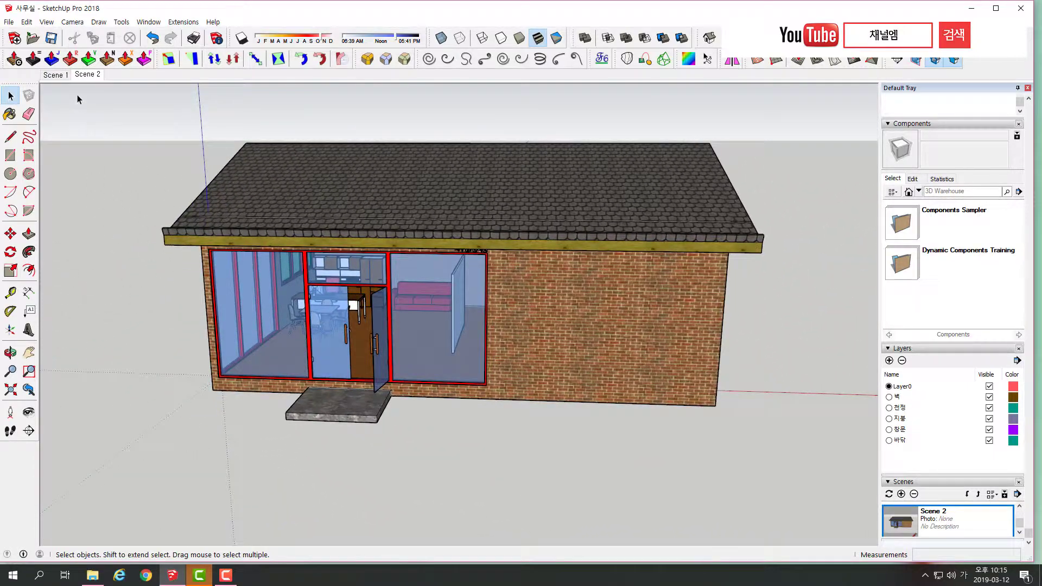
- Orbit over the roof, return to Scene 2, then add a new Scene 3
middle_click_drag(416, 205, 426, 450)
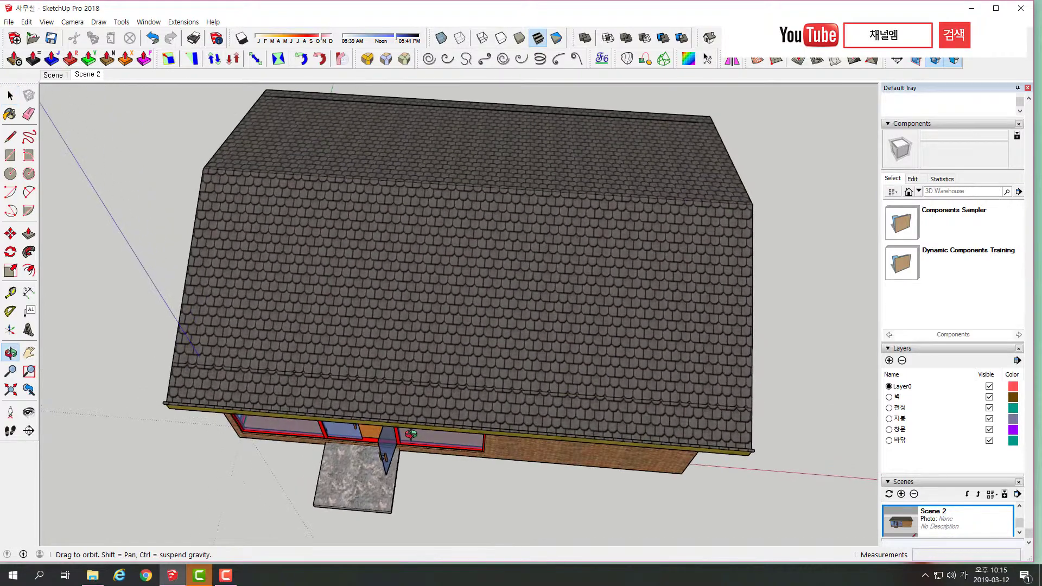
left_click_drag(457, 305, 460, 320)
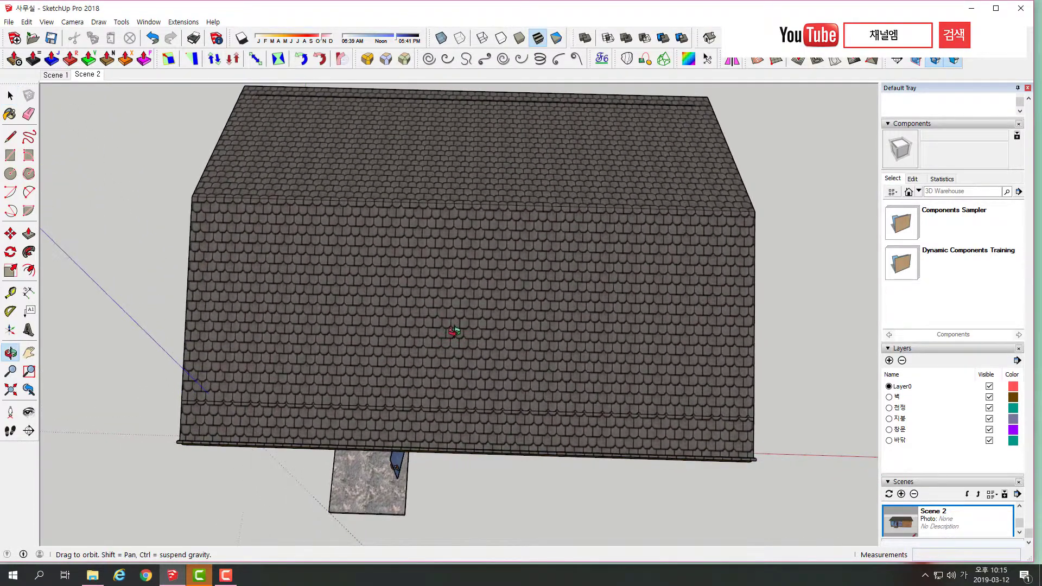
key("space")
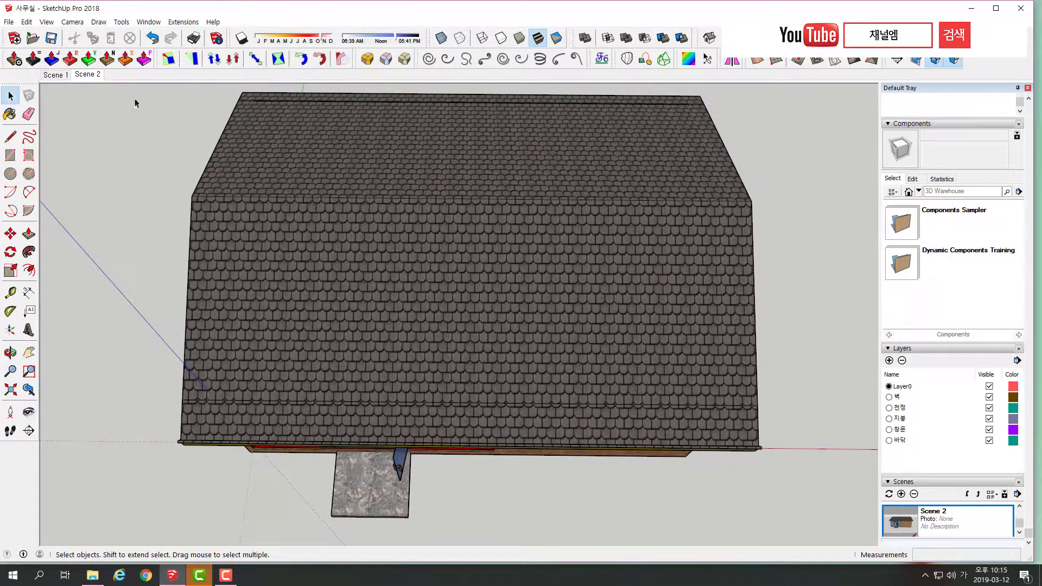
left_click(85, 76)
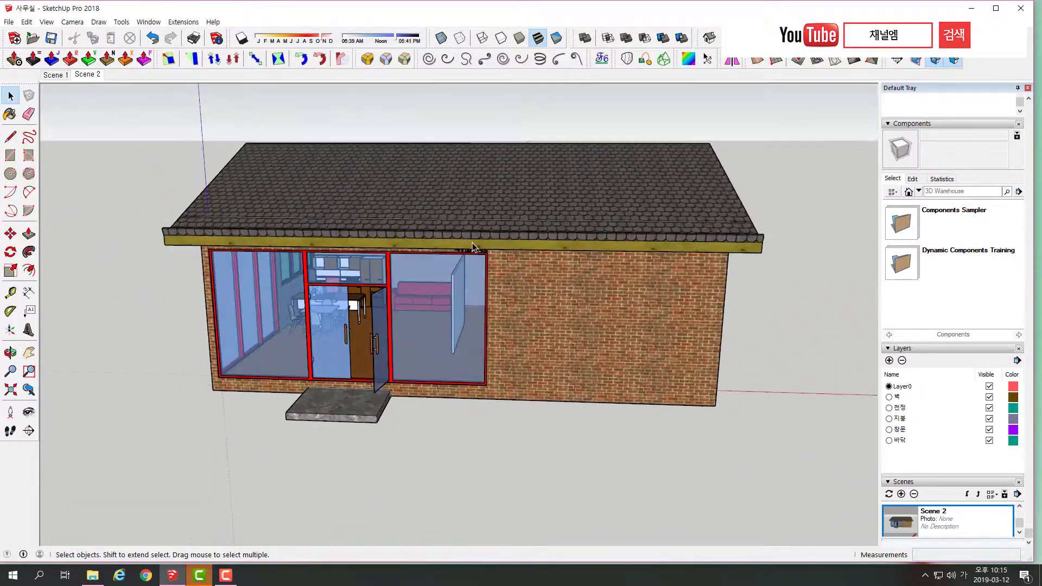
left_click(45, 22)
mouse_move(70, 204)
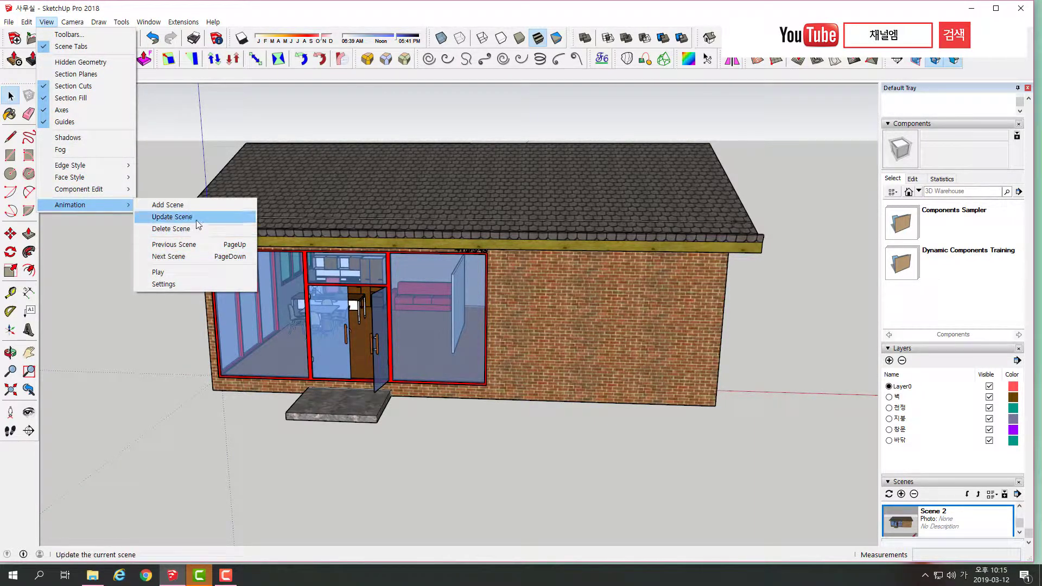
left_click(197, 207)
- Update Scene 3 to a straight-down view of the shingle roof
mouse_move(389, 201)
middle_mouse_down()
mouse_move(392, 340)
mouse_move(407, 233)
mouse_move(434, 347)
middle_mouse_up()
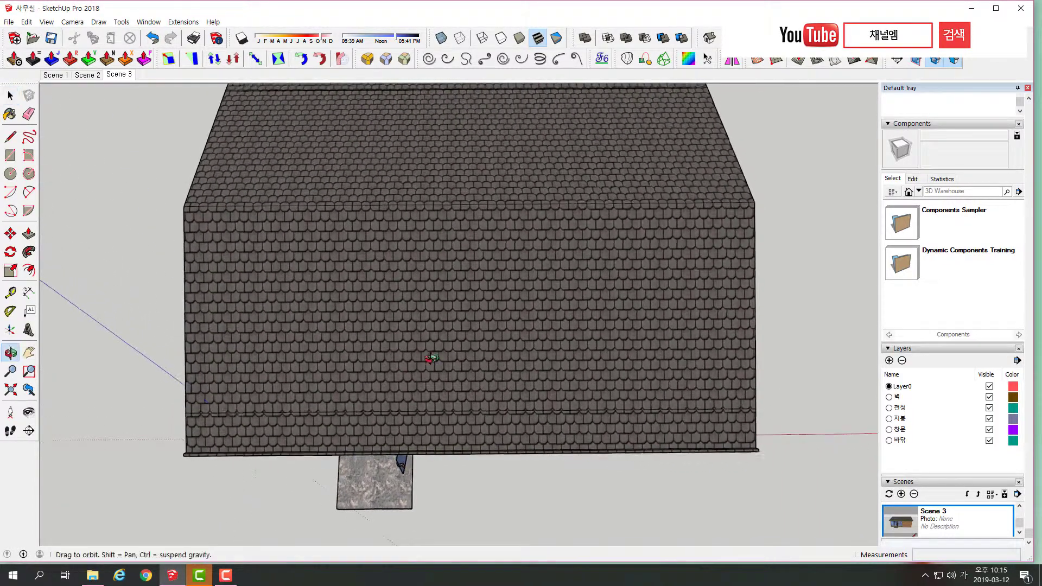
mouse_move(493, 279)
middle_mouse_down()
mouse_move(490, 358)
mouse_move(495, 342)
mouse_move(693, 407)
middle_mouse_up()
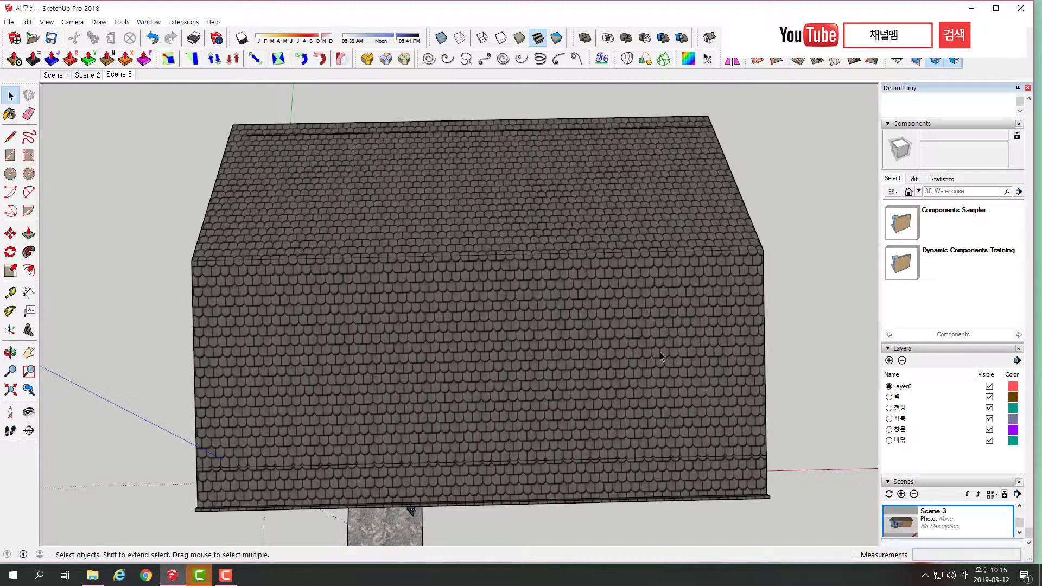
left_click(42, 23)
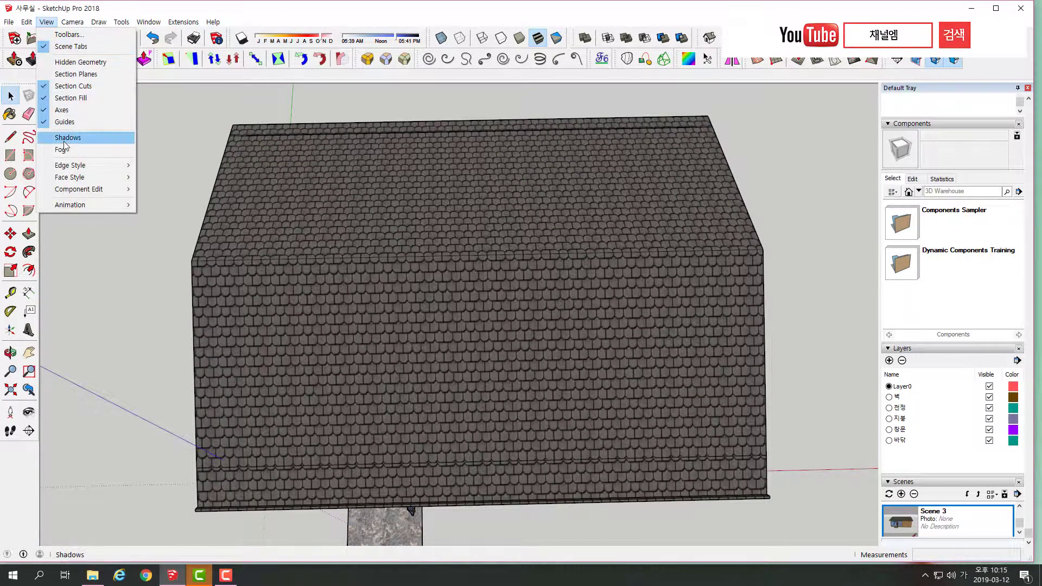
mouse_move(70, 203)
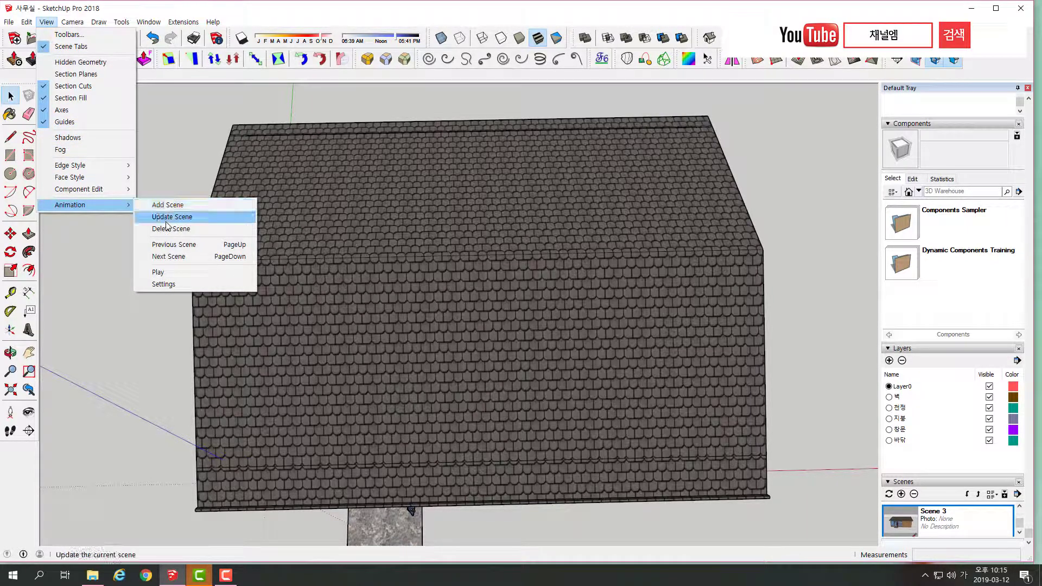
left_click(168, 218)
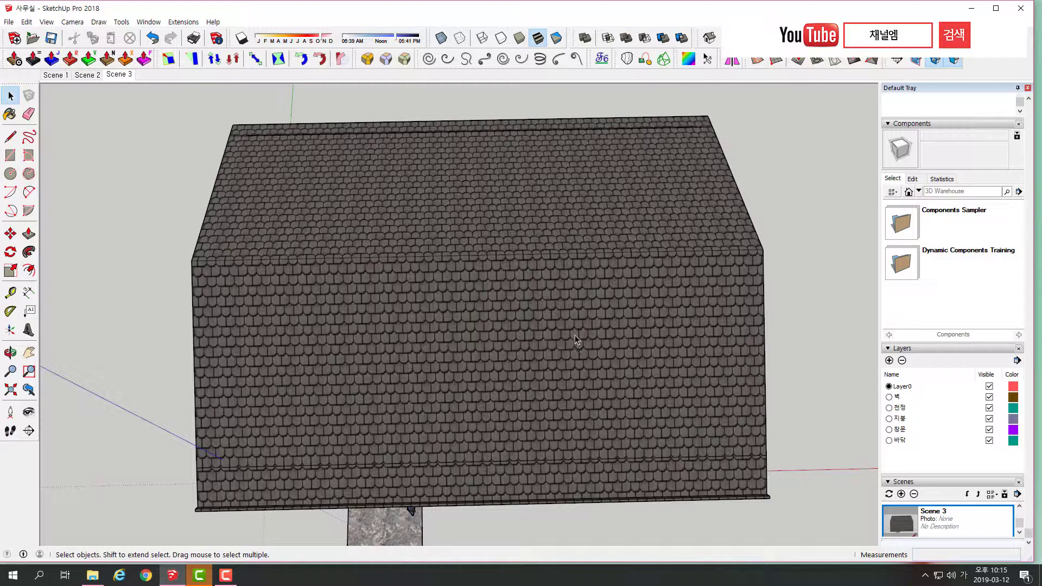
- Switch through Scenes 1, 3 and 2 to check each saved view
left_click(56, 76)
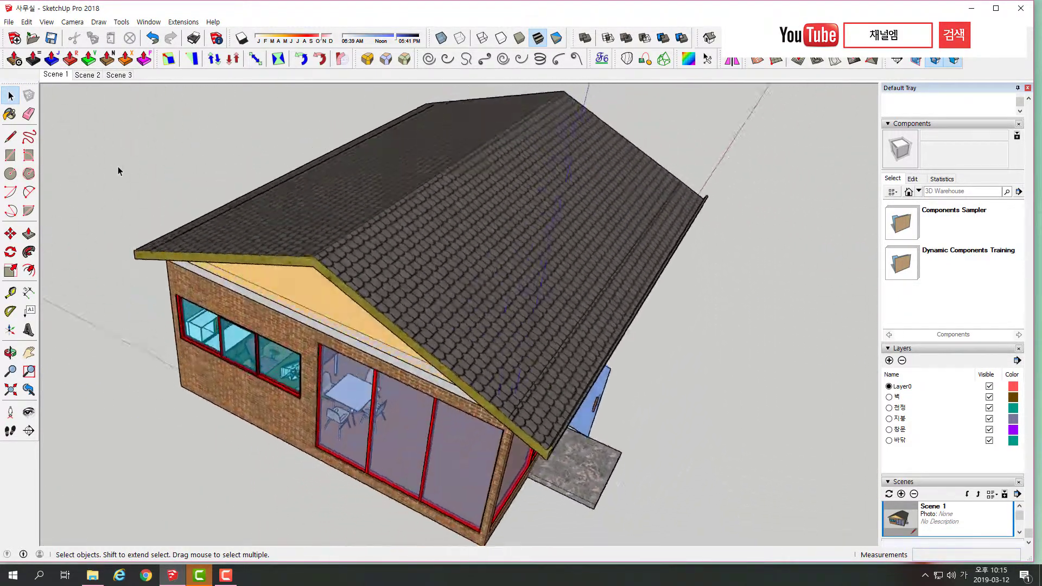
left_click(123, 78)
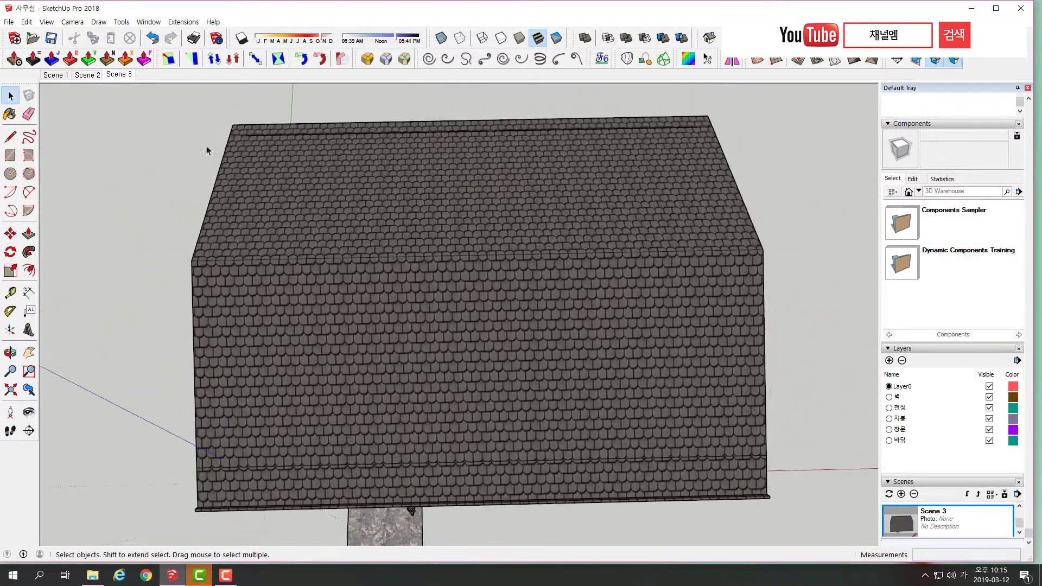
left_click(87, 74)
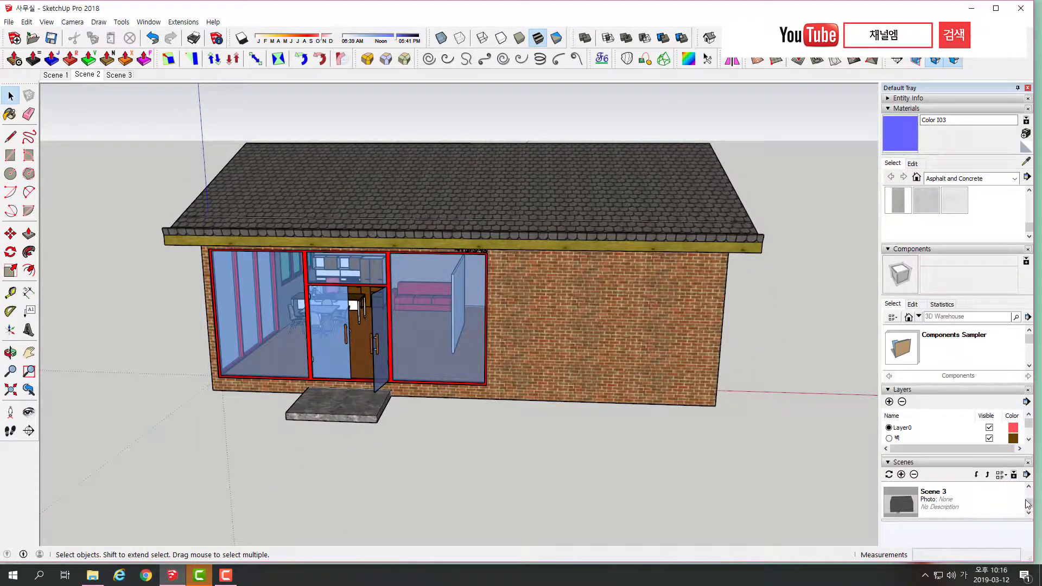
- Remove Scene 3 from the Scenes panel, confirm with Yes, and show the Scene 1 view
left_click_drag(1028, 519, 1030, 560)
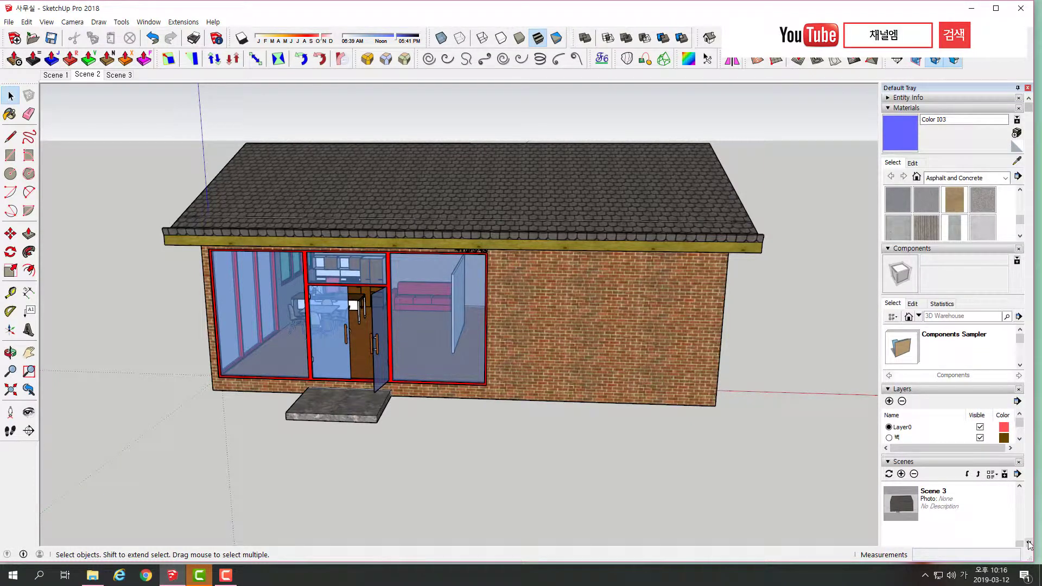
left_click(1028, 543)
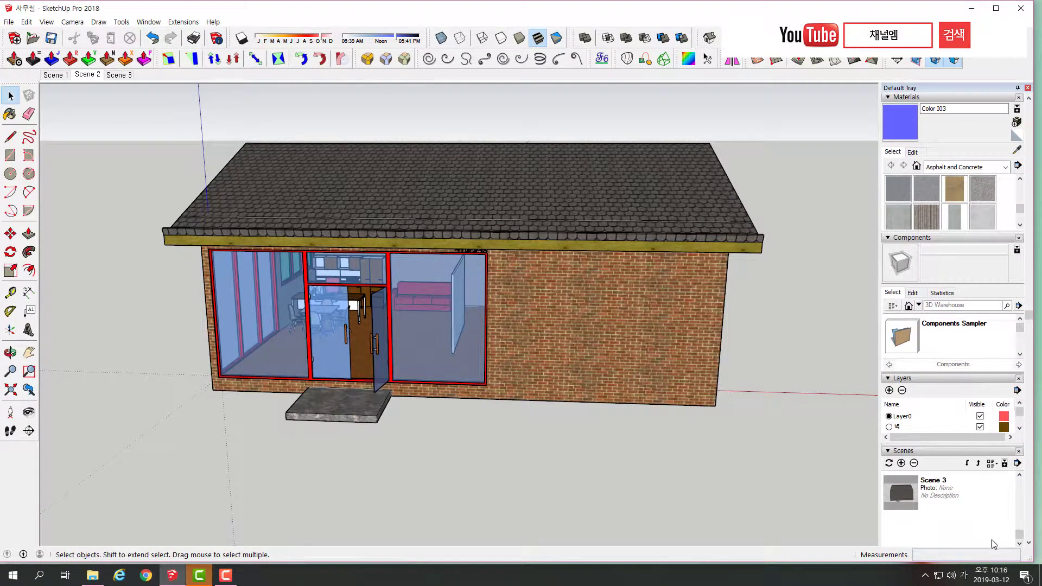
left_click_drag(1018, 535, 1022, 517)
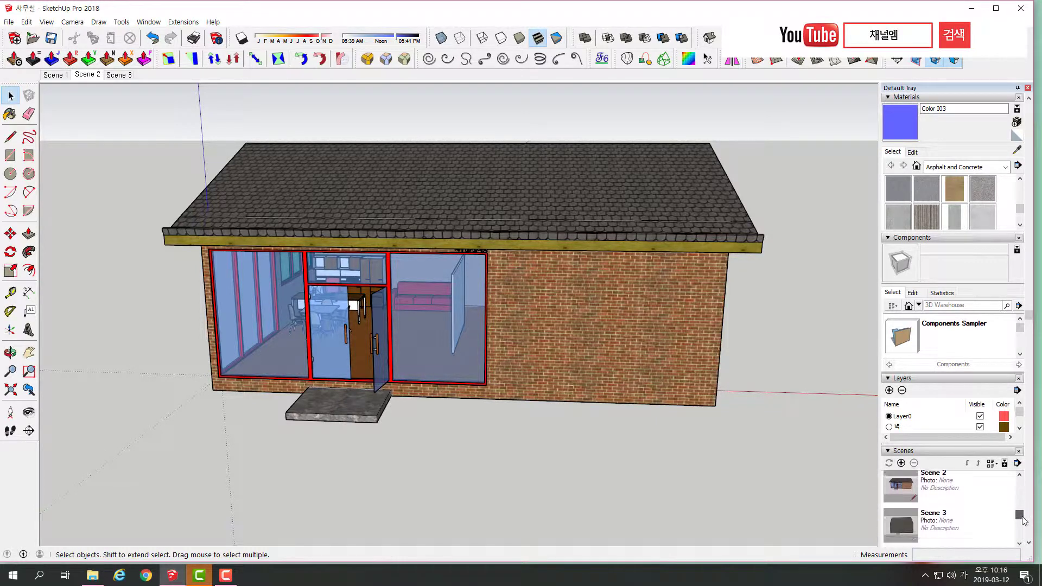
left_click_drag(1021, 517, 1024, 499)
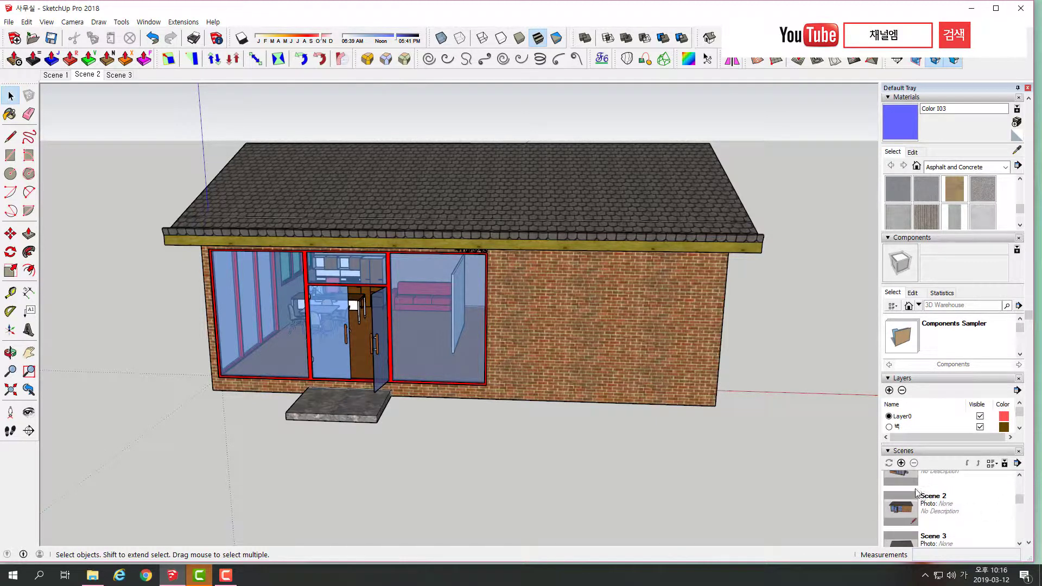
scroll(955, 495, "down", 3)
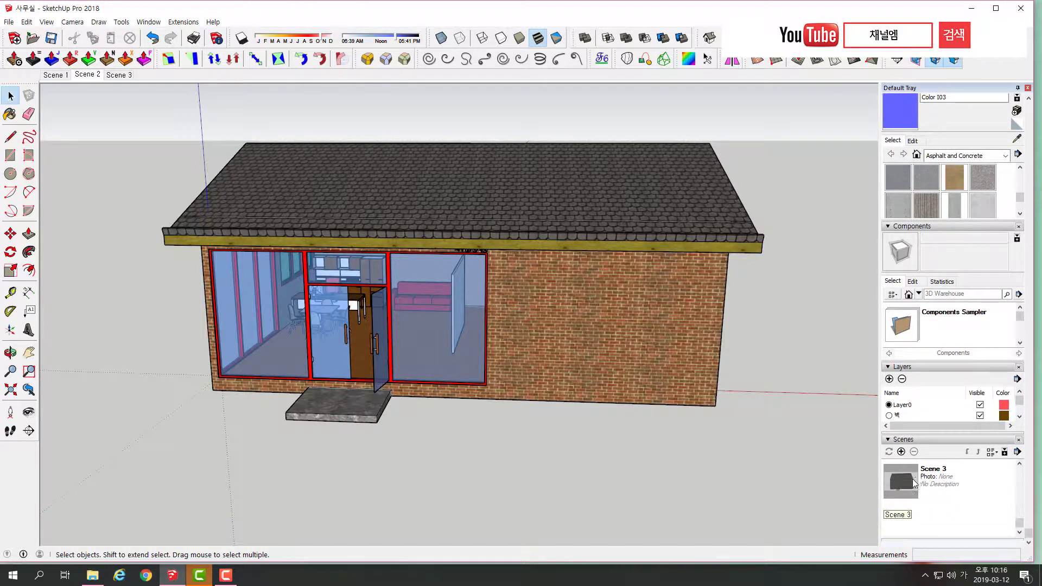
left_click(913, 478)
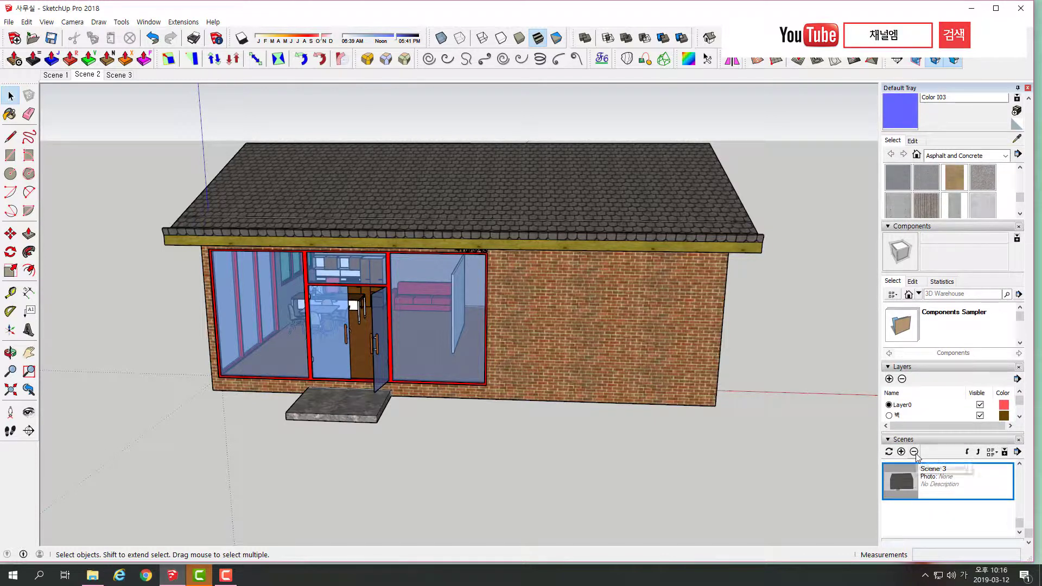
left_click(915, 453)
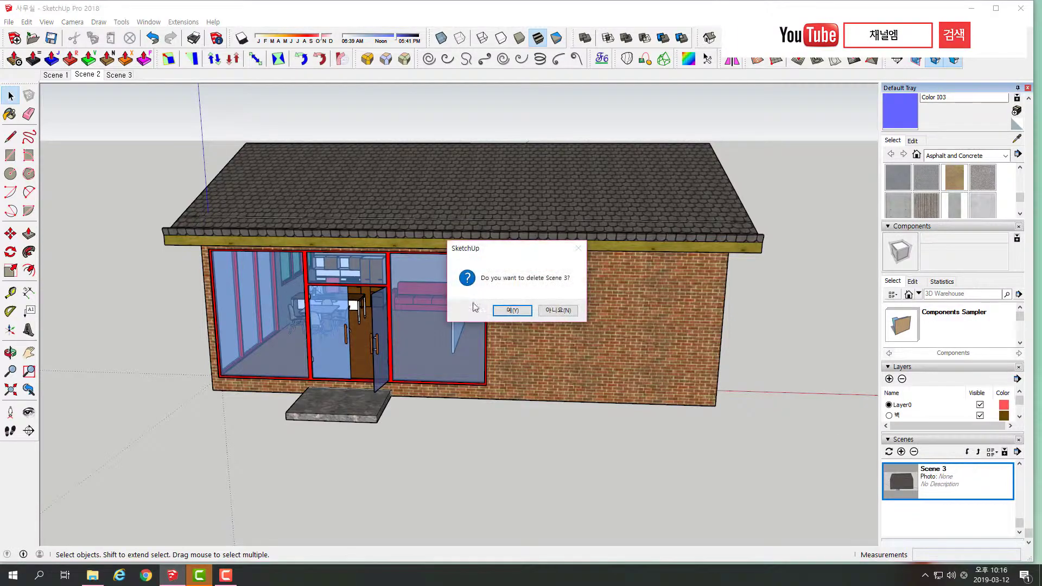
left_click(513, 310)
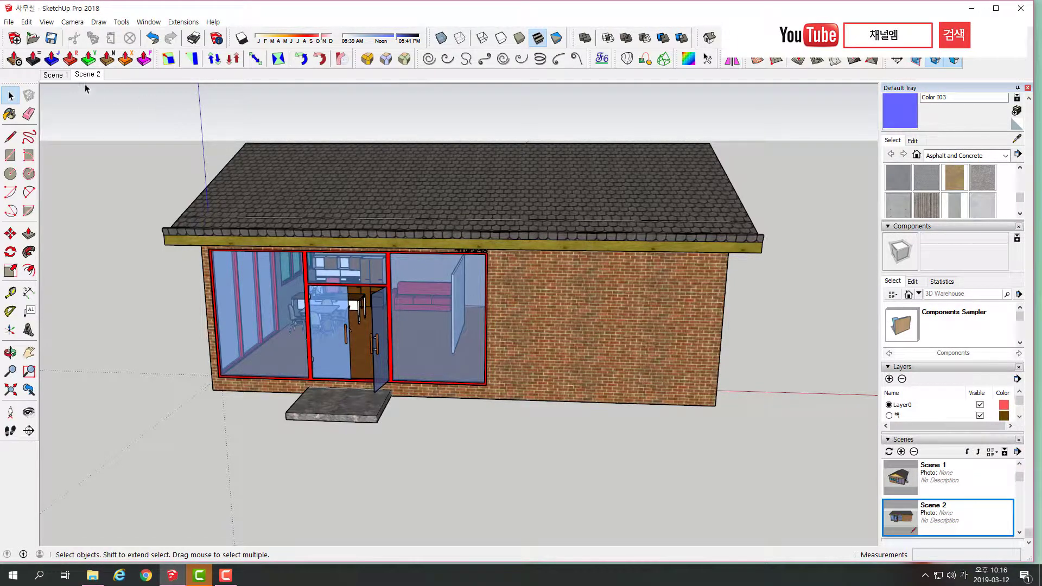
left_click(61, 75)
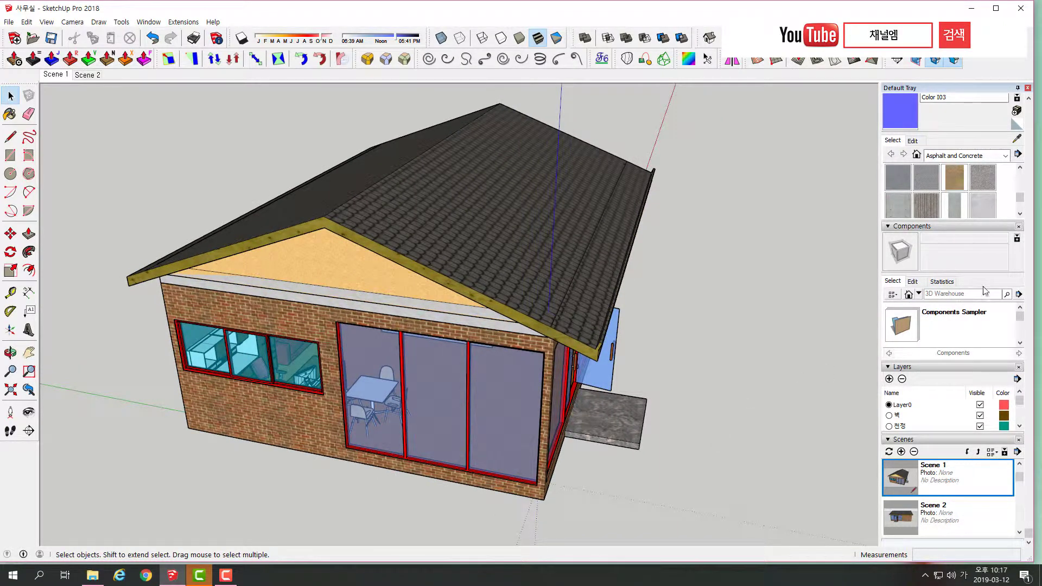
- Orbit and zoom in close to the house's entrance side and the open ground beside it
scroll(985, 290, "up", 1)
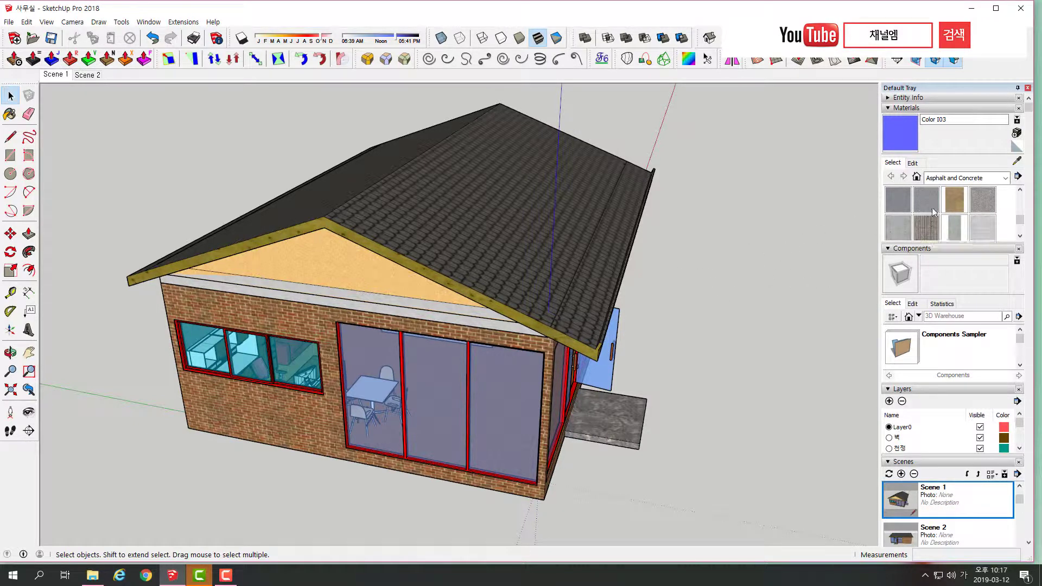
scroll(950, 206, "up", 1)
scroll(948, 212, "up", 1)
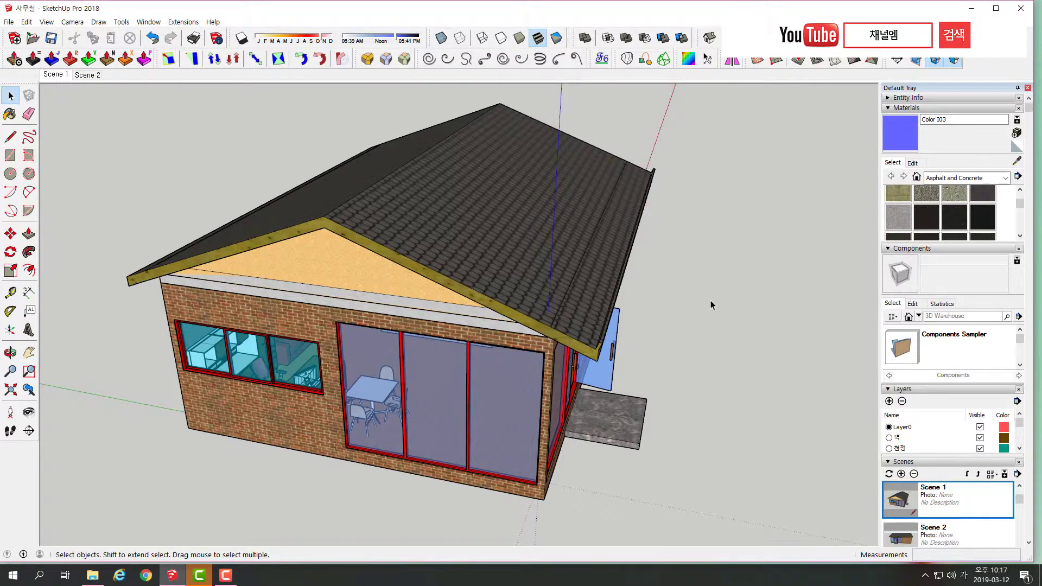
mouse_move(710, 300)
middle_mouse_down()
mouse_move(572, 285)
mouse_move(496, 262)
mouse_move(584, 313)
mouse_move(554, 274)
middle_mouse_up()
scroll(221, 242, "up", 3)
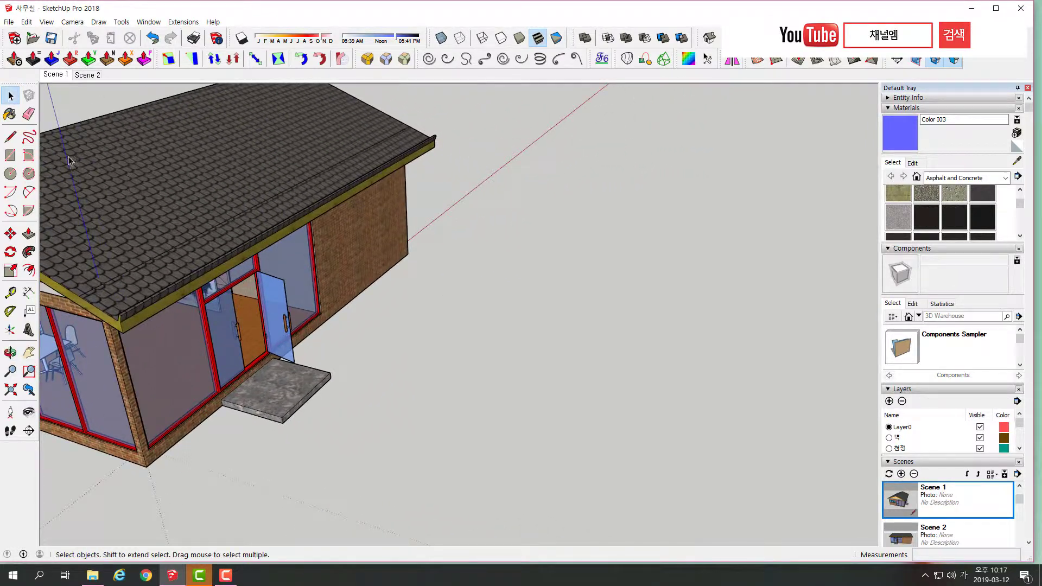
- Draw a rectangle about 690cm by 565cm on the ground beside the house
left_click(10, 154)
left_click(416, 445)
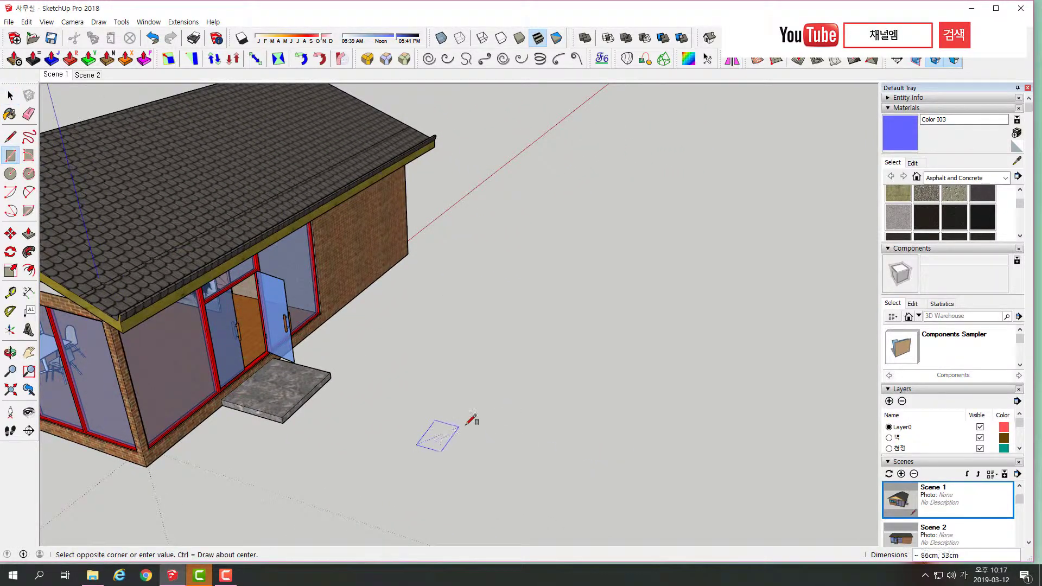
left_click(752, 338)
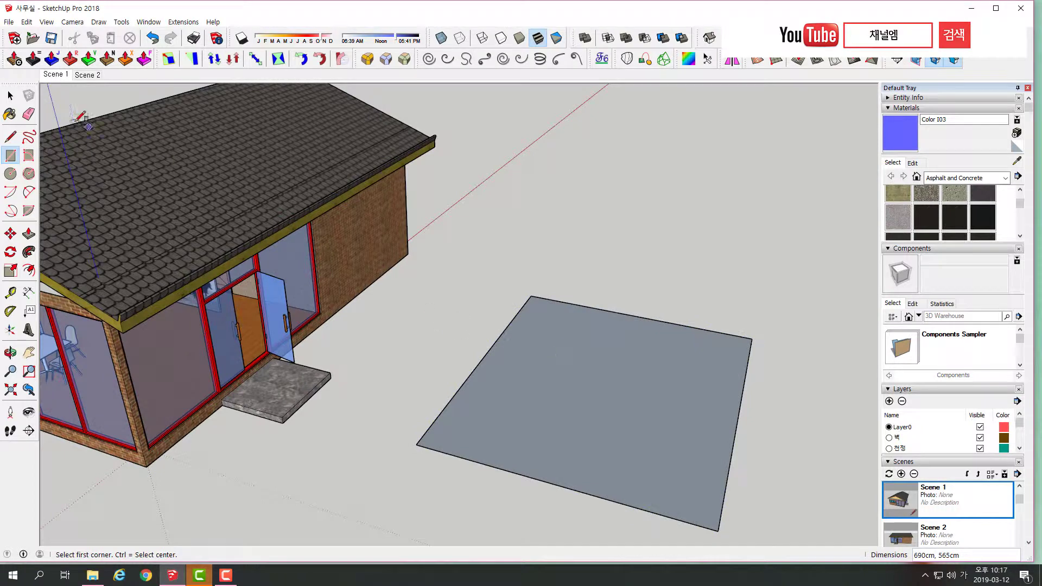
key("space")
left_click(579, 376)
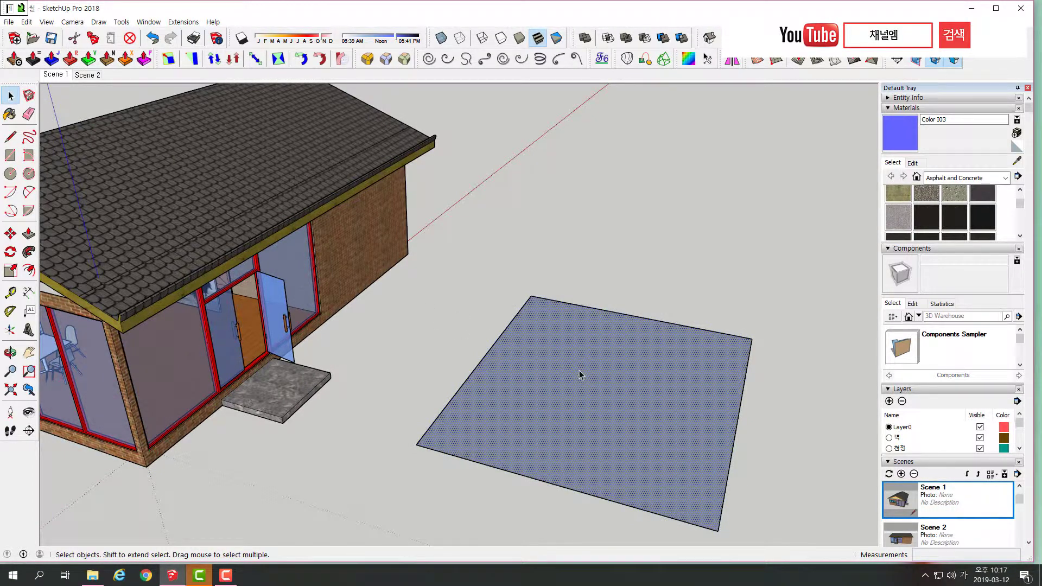
- Push-pull the rectangle up into a box about 249cm tall
key("p")
left_click_drag(579, 373, 581, 278)
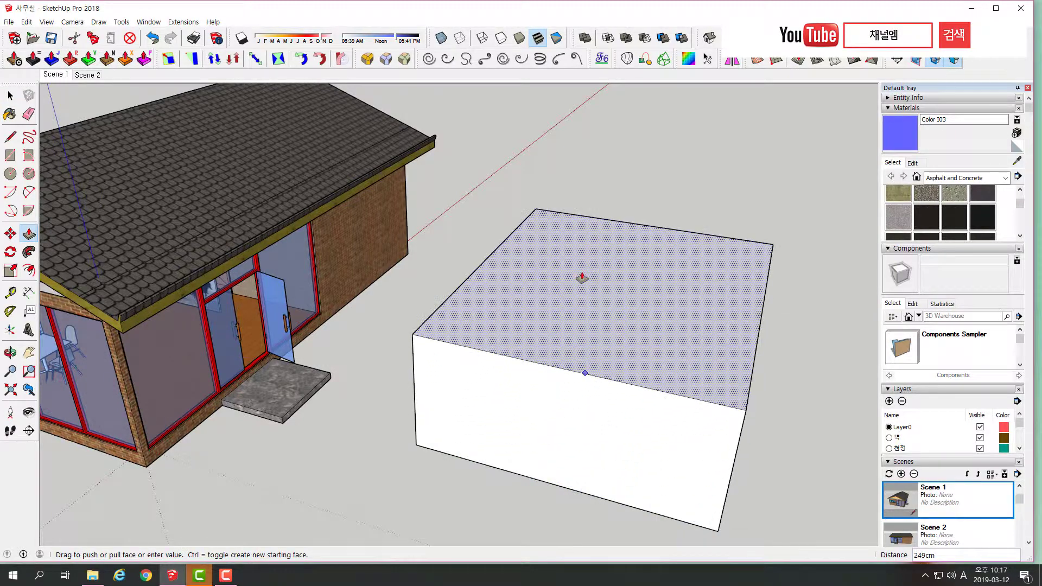
mouse_move(672, 372)
middle_mouse_down()
mouse_move(515, 334)
mouse_move(548, 286)
mouse_move(572, 323)
mouse_move(610, 342)
middle_mouse_up()
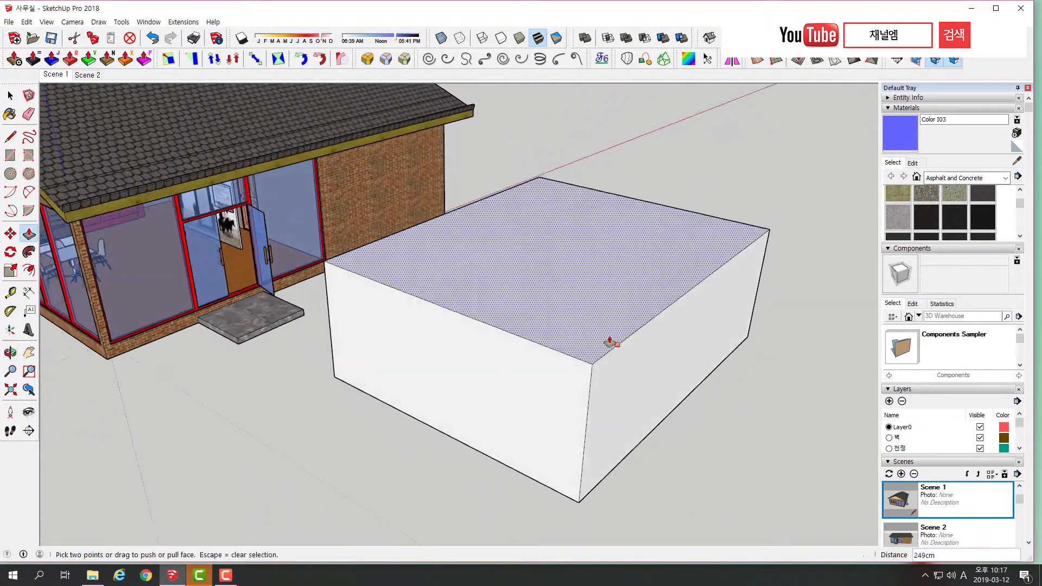
left_click(11, 136)
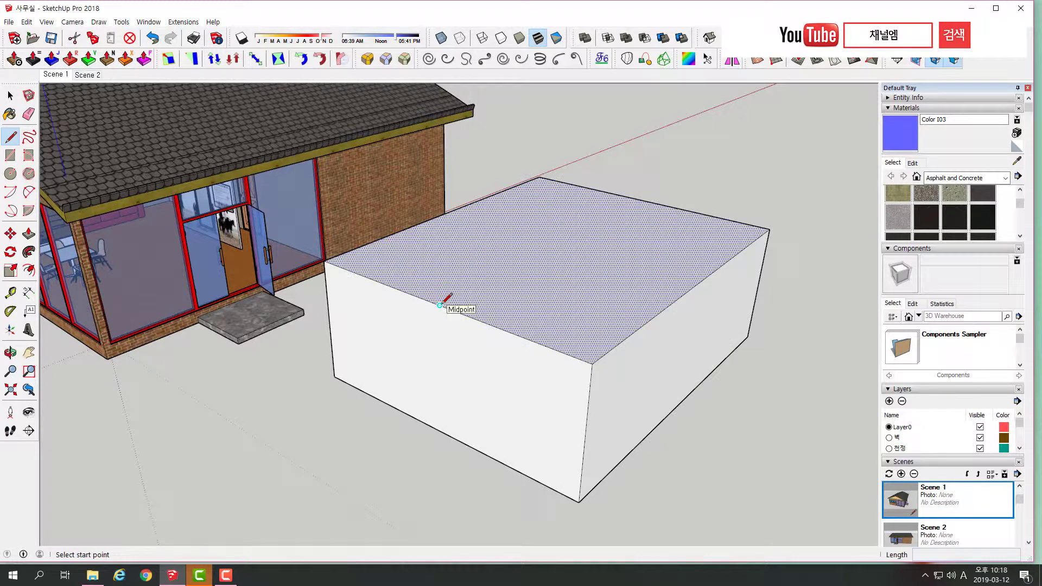
- Draw a line joining the midpoints of the box's top face
left_click(439, 305)
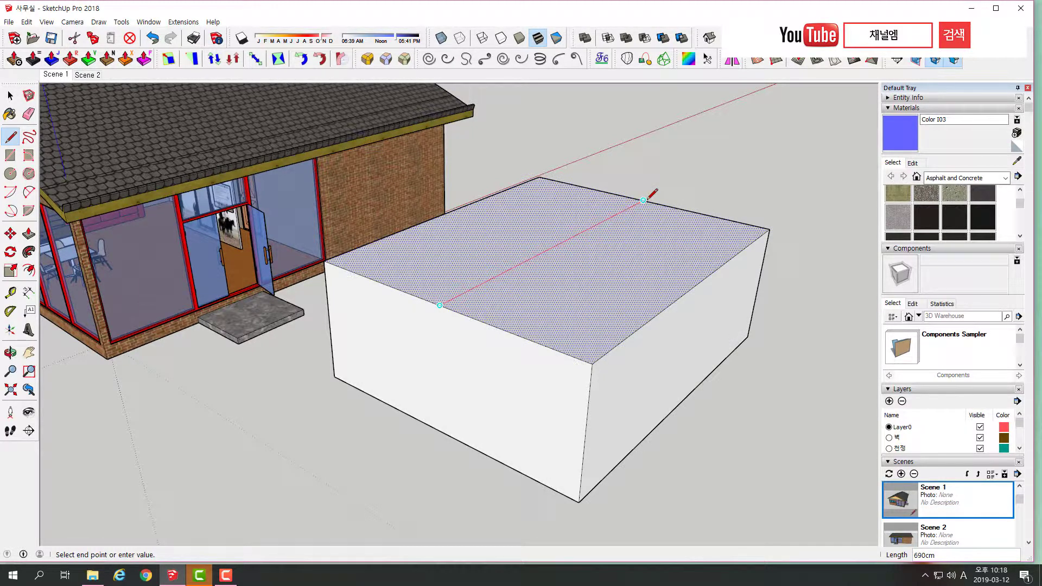
left_click(643, 200)
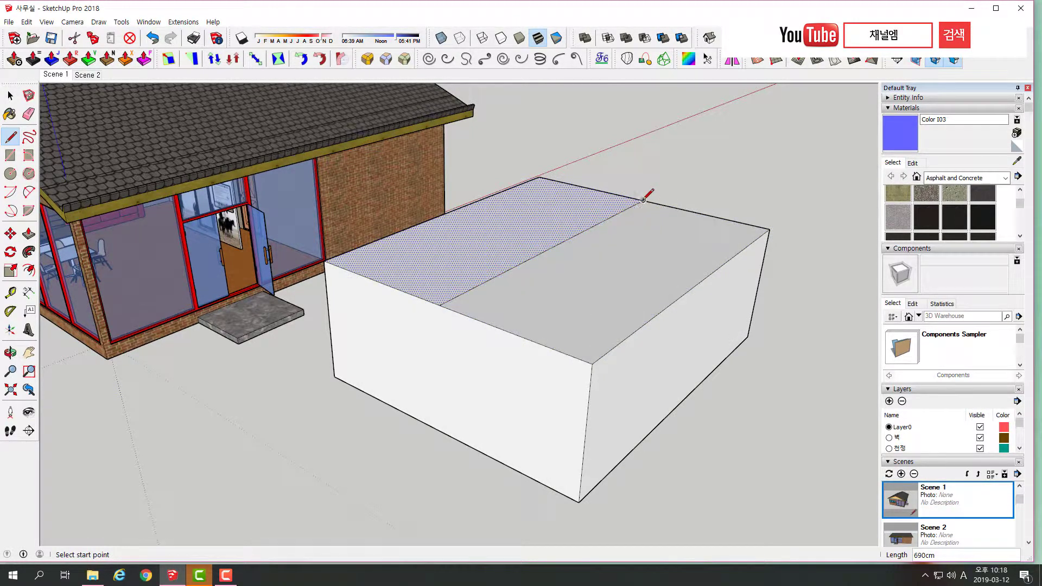
key("space")
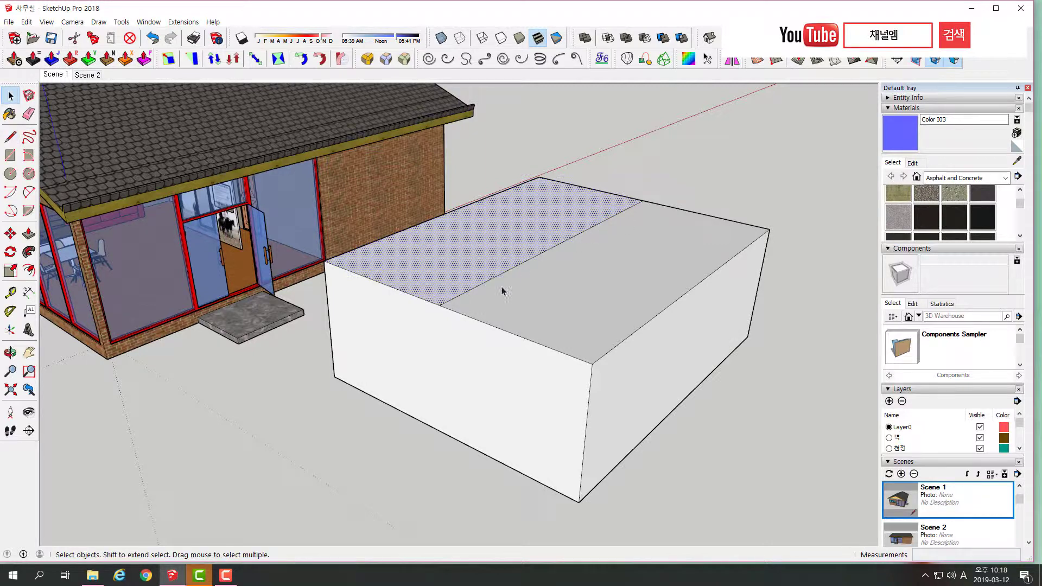
- Move the dividing line up about 160cm to form a gable ridge
left_click(470, 289)
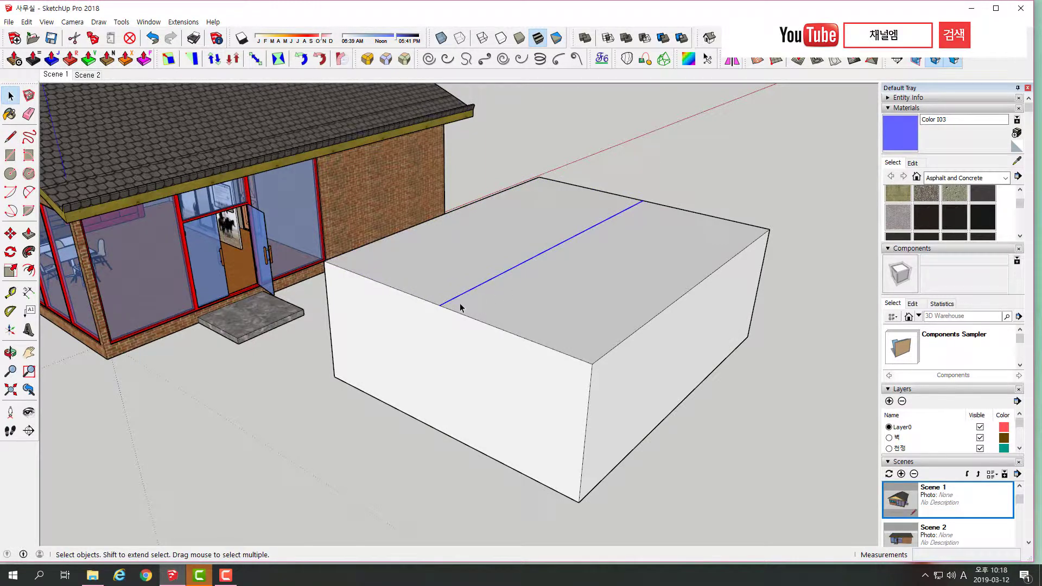
key("m")
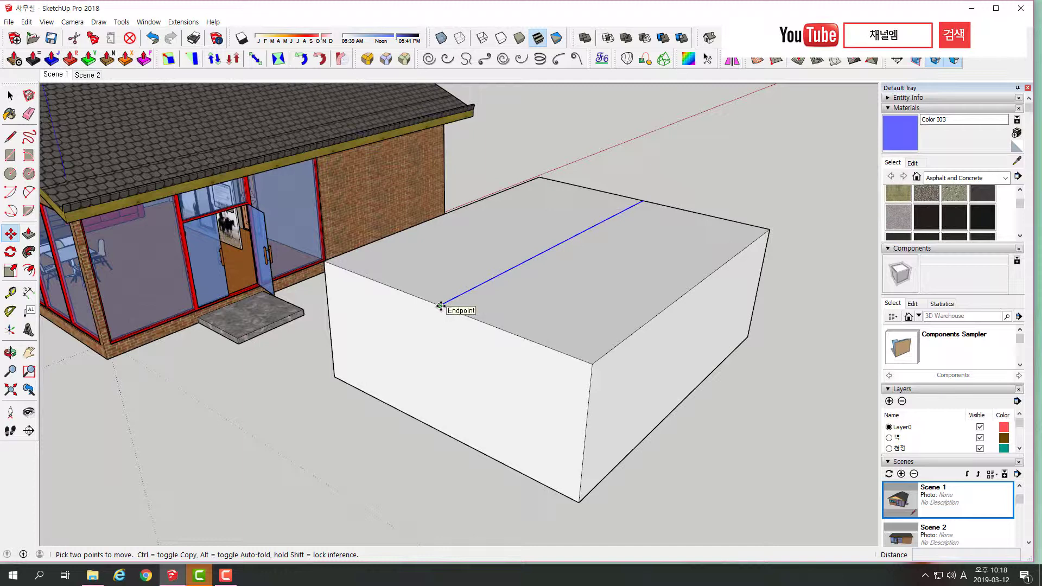
left_click(440, 306)
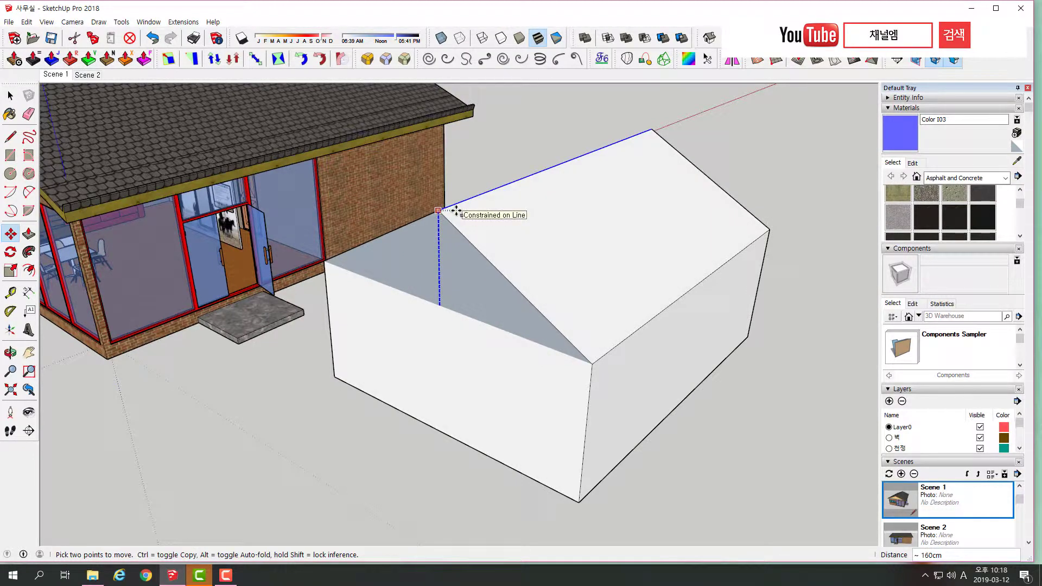
left_click(456, 211)
mouse_move(600, 297)
middle_mouse_down()
mouse_move(558, 397)
mouse_move(470, 308)
mouse_move(607, 344)
middle_mouse_up()
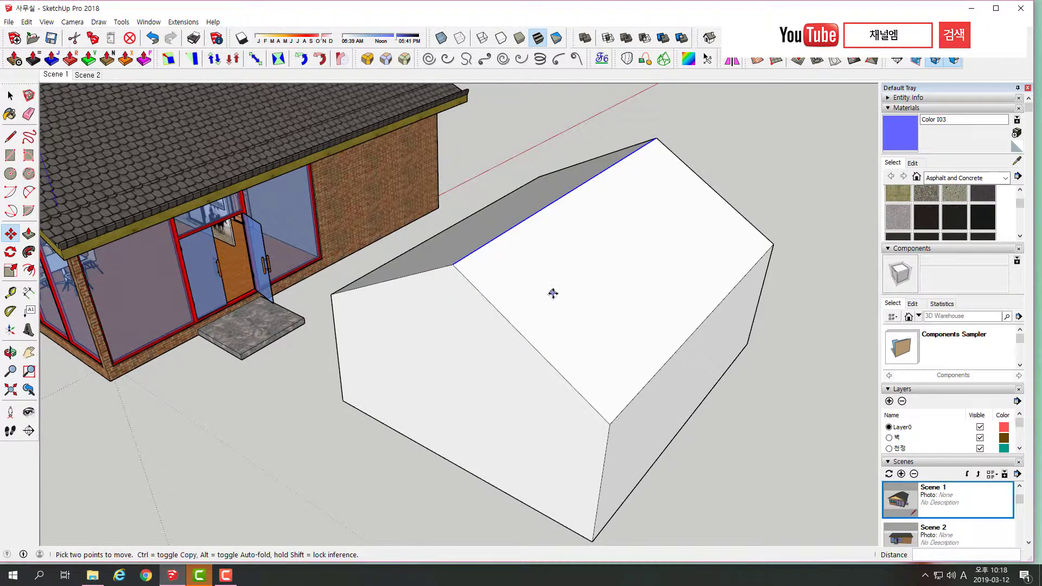
scroll(553, 293, "down", 3)
middle_click_drag(556, 291, 444, 281)
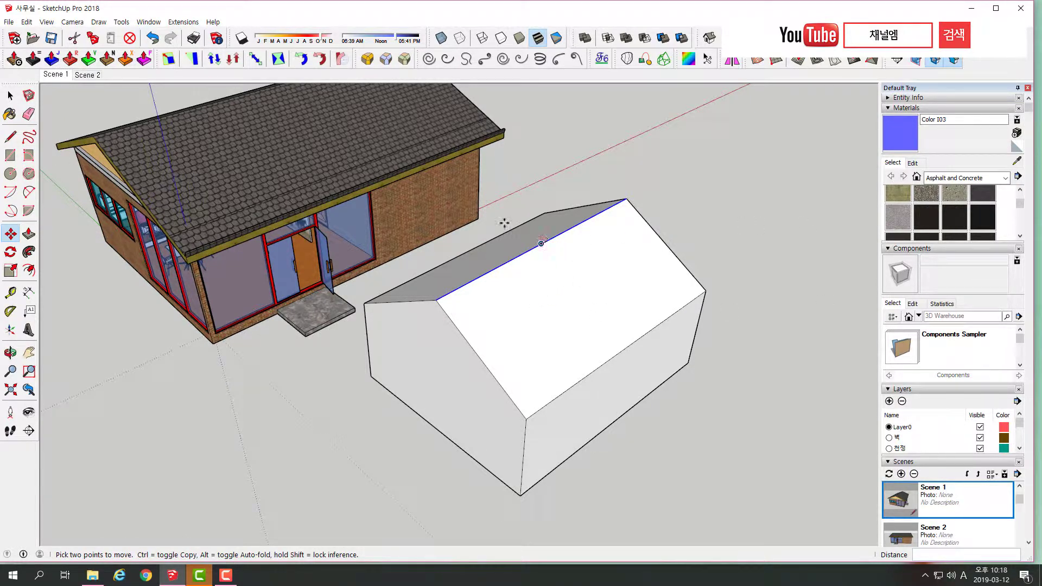
- Paint both roof slopes with the red tile material from the Roofing category
key("space")
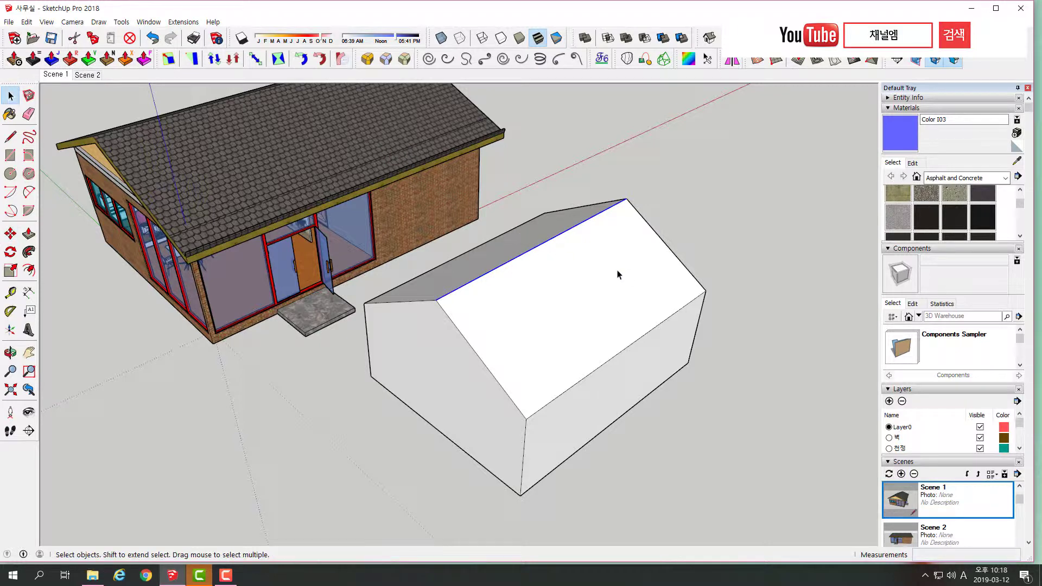
left_click(604, 277)
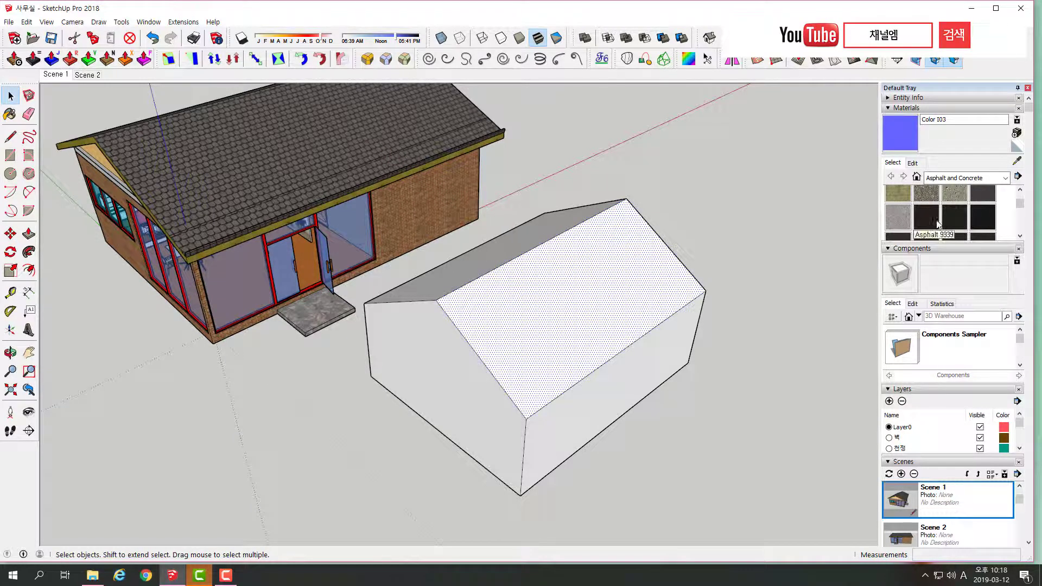
left_click(1006, 179)
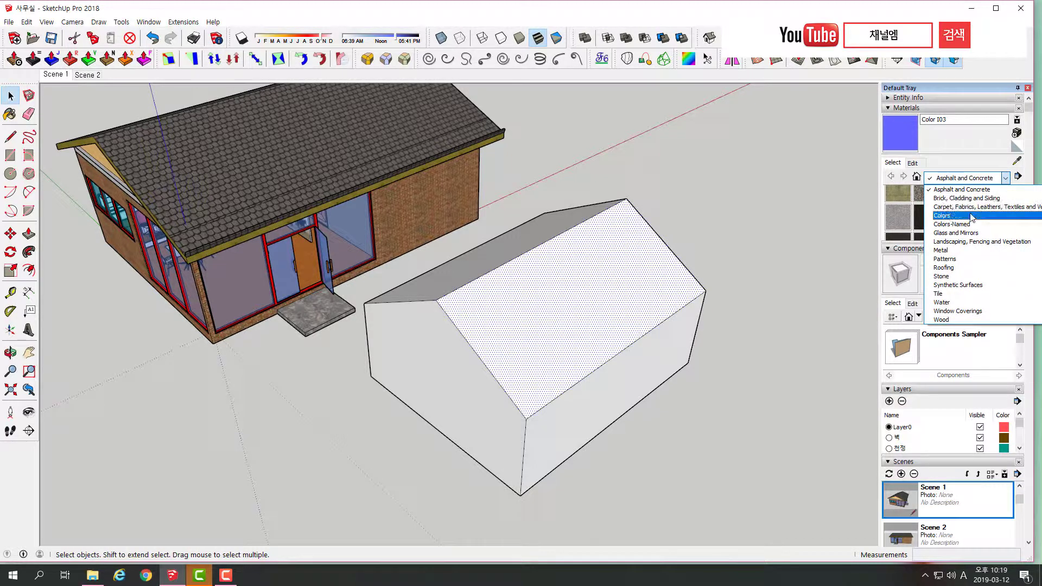
left_click(956, 268)
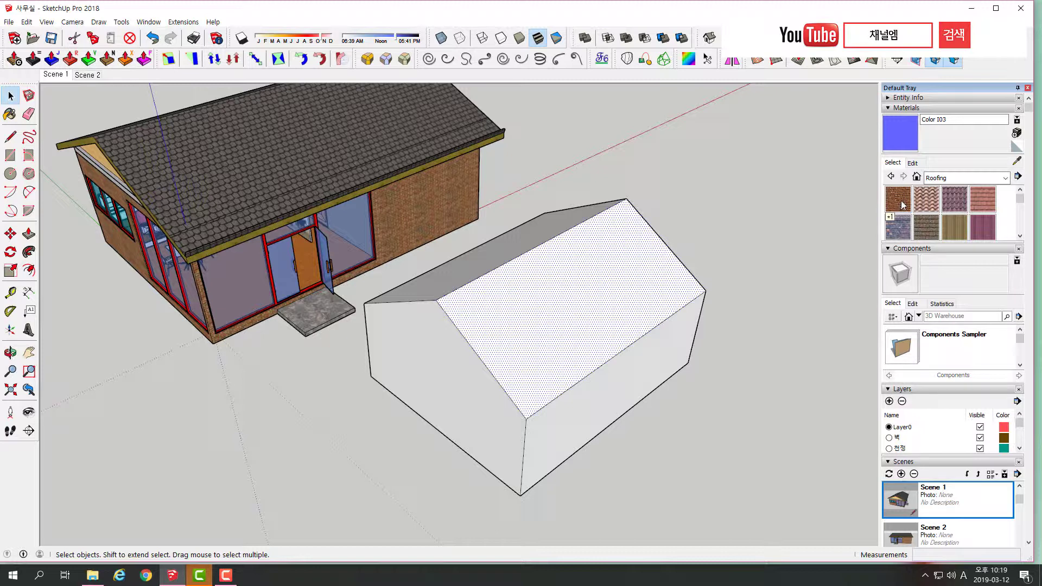
left_click(982, 207)
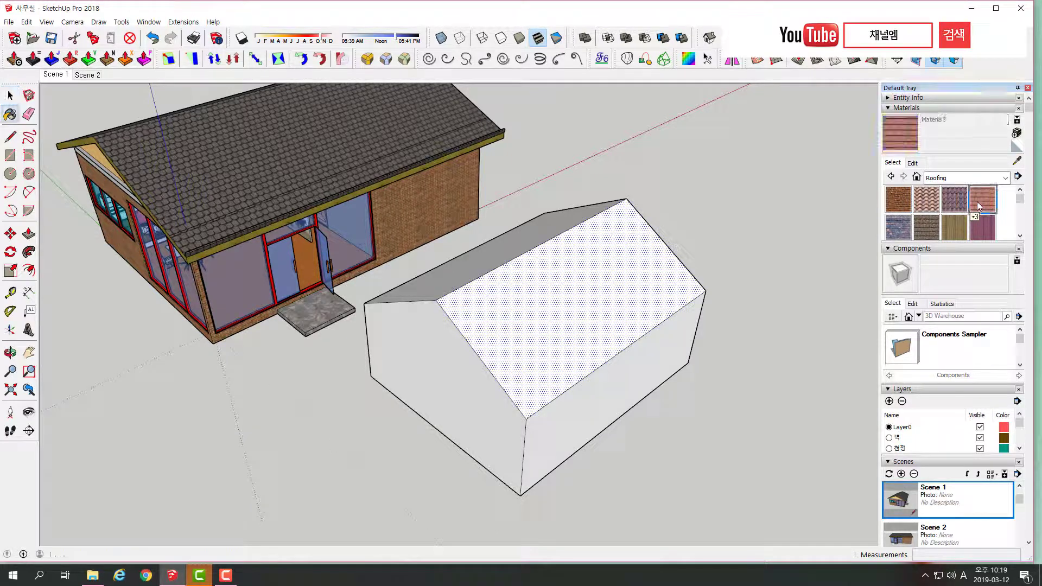
left_click(595, 265)
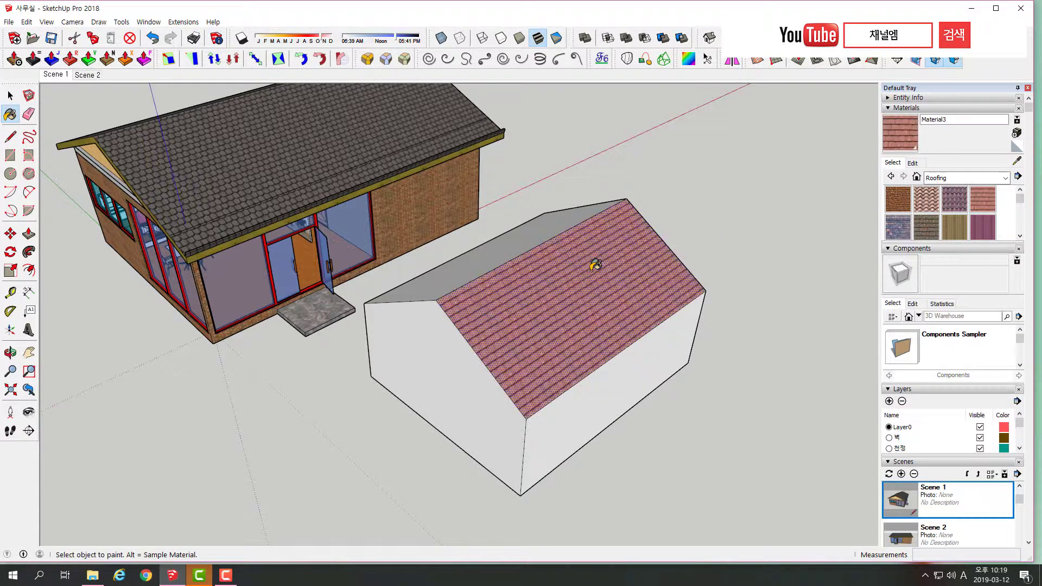
left_click(504, 255)
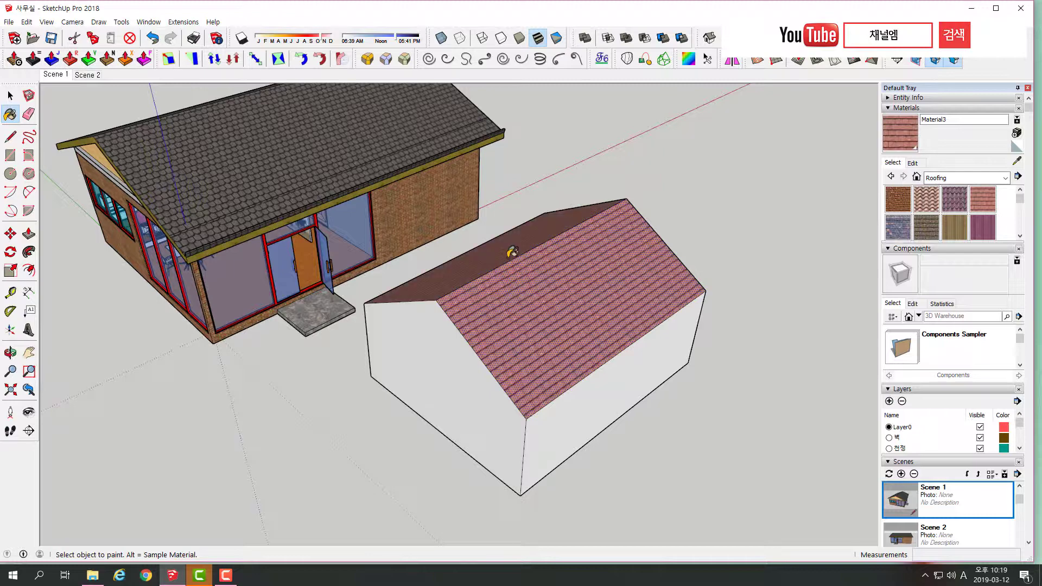
- Clear the roof selection and orbit to view the whole tiled roof
mouse_move(581, 327)
middle_mouse_down()
mouse_move(500, 333)
mouse_move(393, 305)
mouse_move(479, 302)
middle_mouse_up()
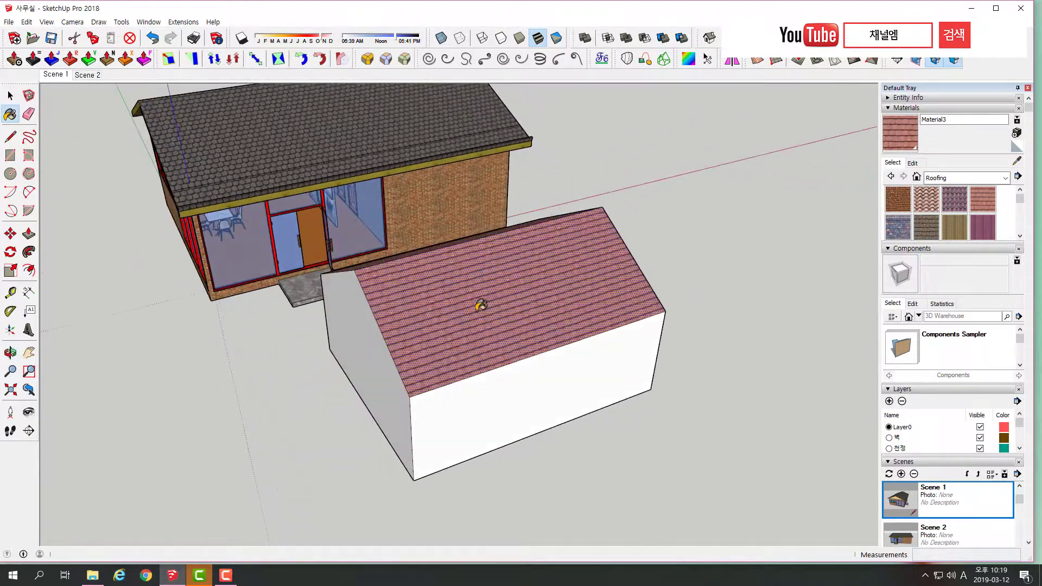
scroll(480, 298, "up", 2)
scroll(484, 291, "up", 3)
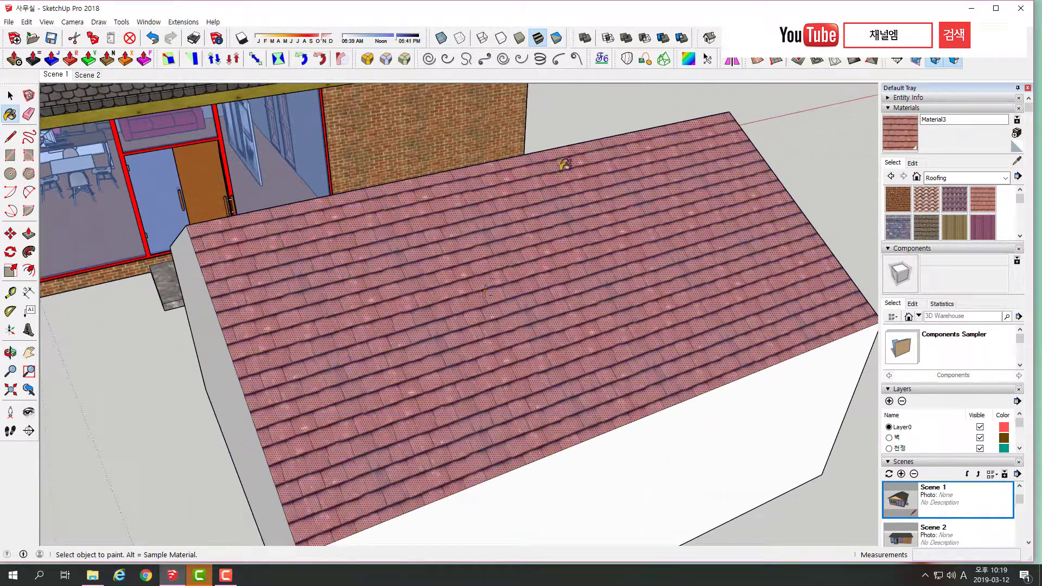
key("space")
left_click(793, 169)
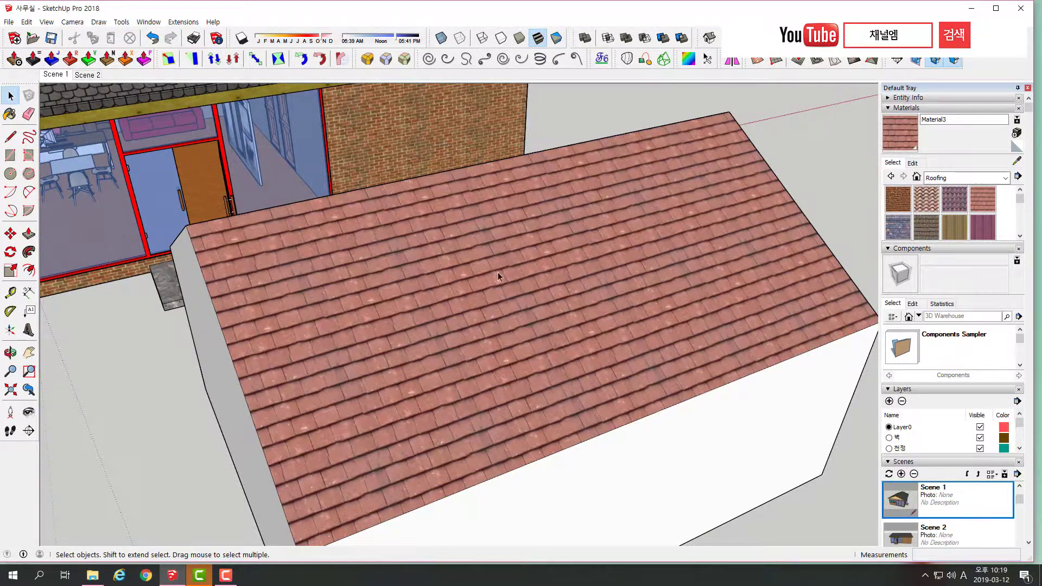
scroll(498, 273, "up", 2)
scroll(494, 275, "down", 2)
scroll(493, 275, "down", 2)
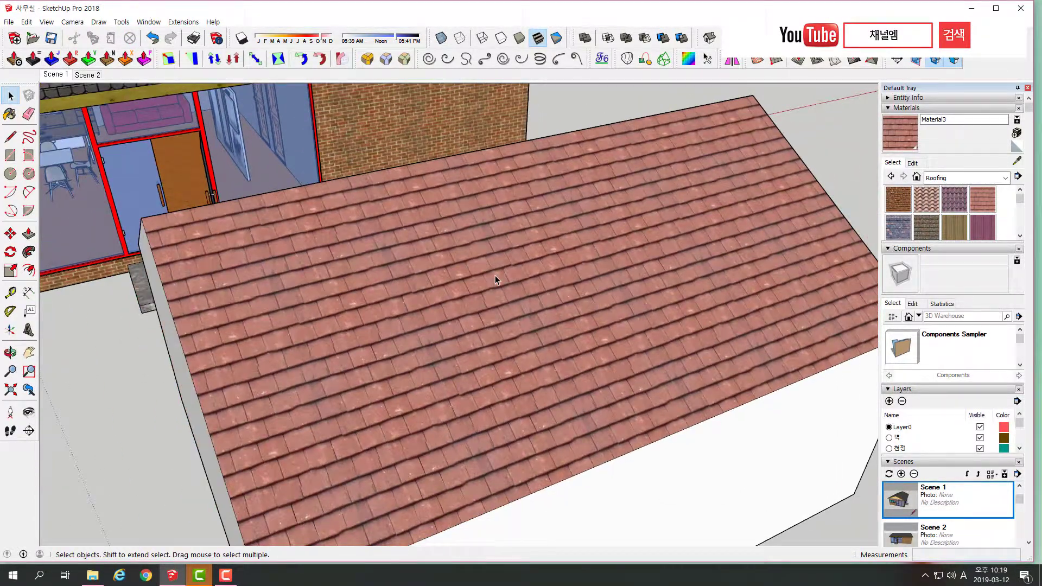
scroll(495, 275, "down", 2)
scroll(369, 285, "down", 1)
mouse_move(369, 285)
middle_mouse_down()
mouse_move(387, 246)
mouse_move(432, 269)
mouse_move(395, 263)
middle_mouse_up()
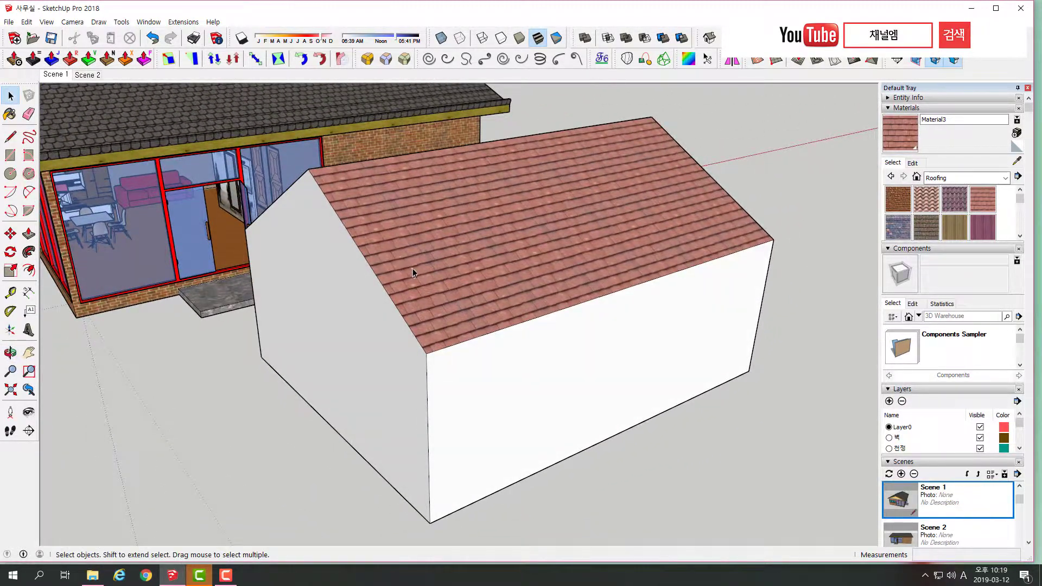
- Paint both long annex walls with blue brick from Brick, Cladding and Siding
left_click(1004, 177)
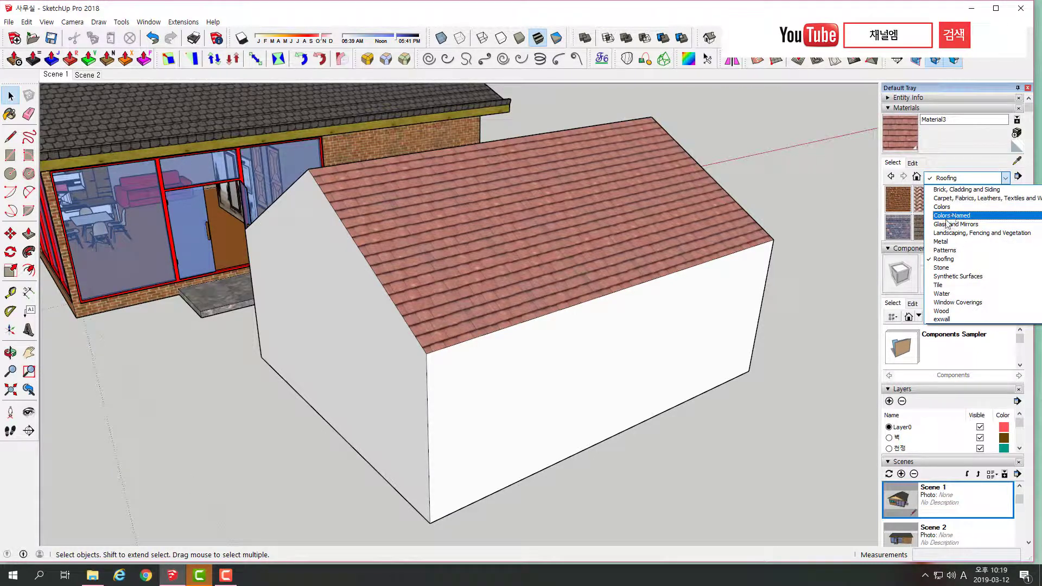
left_click(964, 240)
left_click(952, 192)
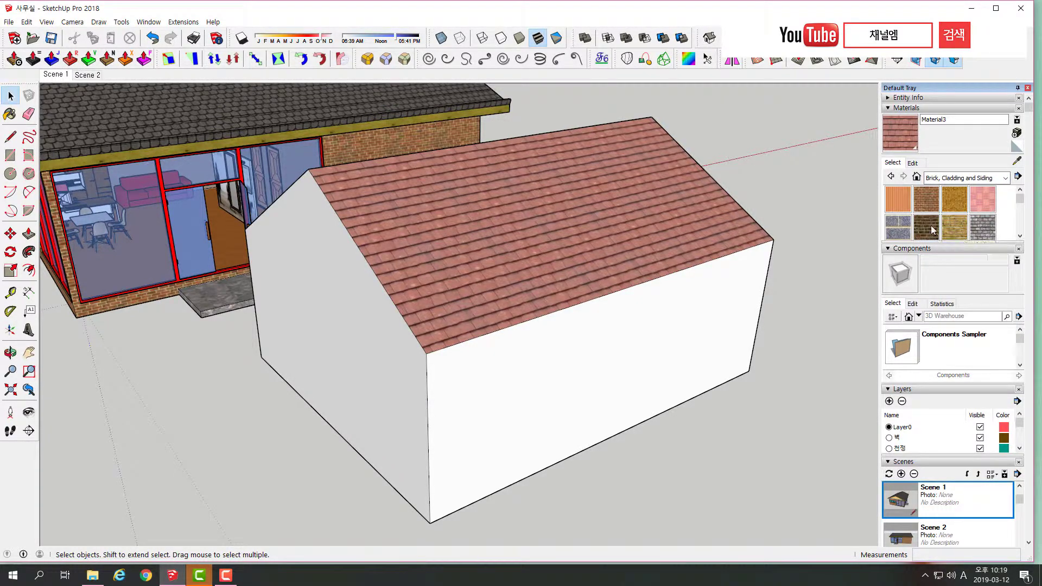
left_click(903, 228)
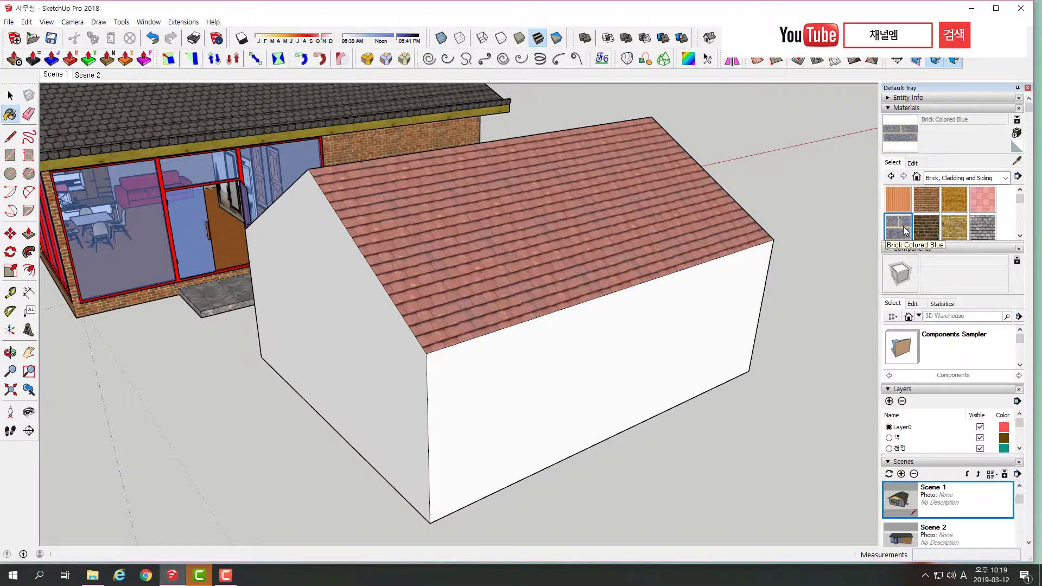
left_click(632, 325)
mouse_move(406, 341)
middle_mouse_down()
mouse_move(739, 344)
mouse_move(431, 342)
mouse_move(561, 348)
middle_mouse_up()
left_click(490, 316)
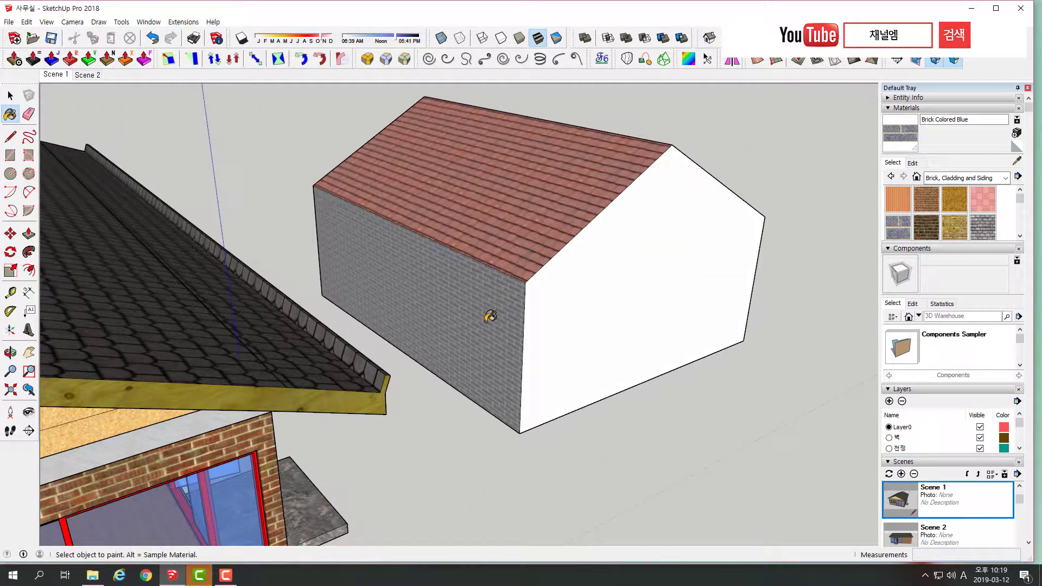
- Paint the annex's front gable wall with Brick Antique 01
mouse_move(618, 324)
middle_mouse_down()
mouse_move(377, 337)
mouse_move(709, 332)
mouse_move(480, 320)
middle_mouse_up()
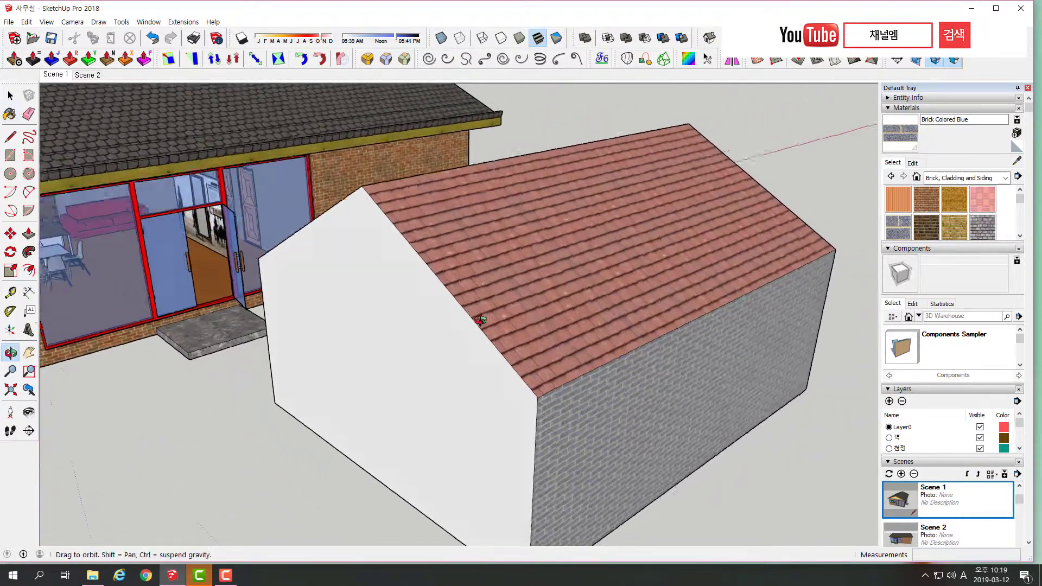
scroll(481, 320, "down", 3)
scroll(530, 330, "down", 3)
scroll(552, 339, "down", 3)
mouse_move(554, 339)
middle_mouse_down()
mouse_move(568, 359)
mouse_move(603, 361)
middle_mouse_up()
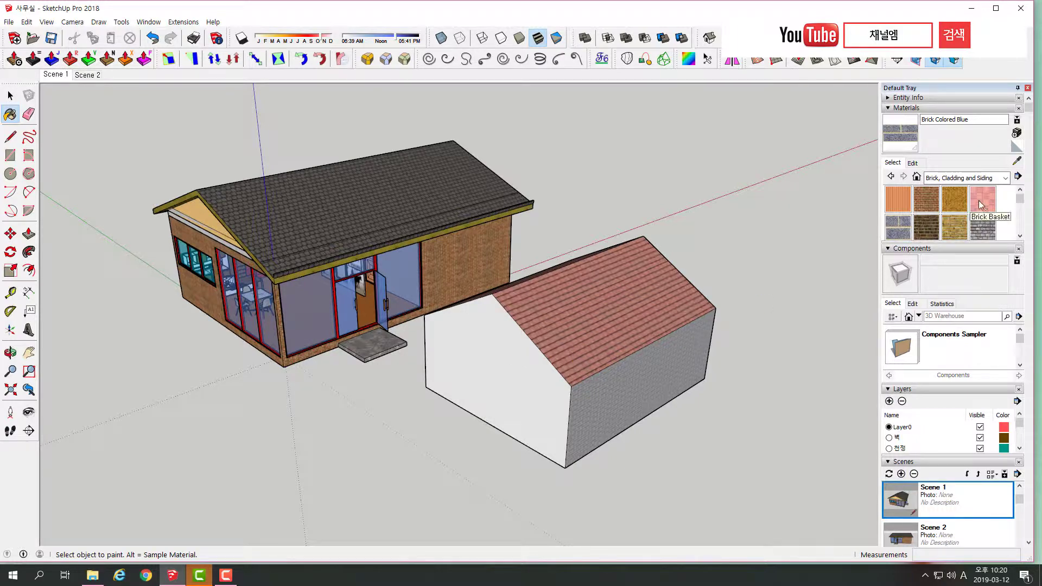
left_click(925, 206)
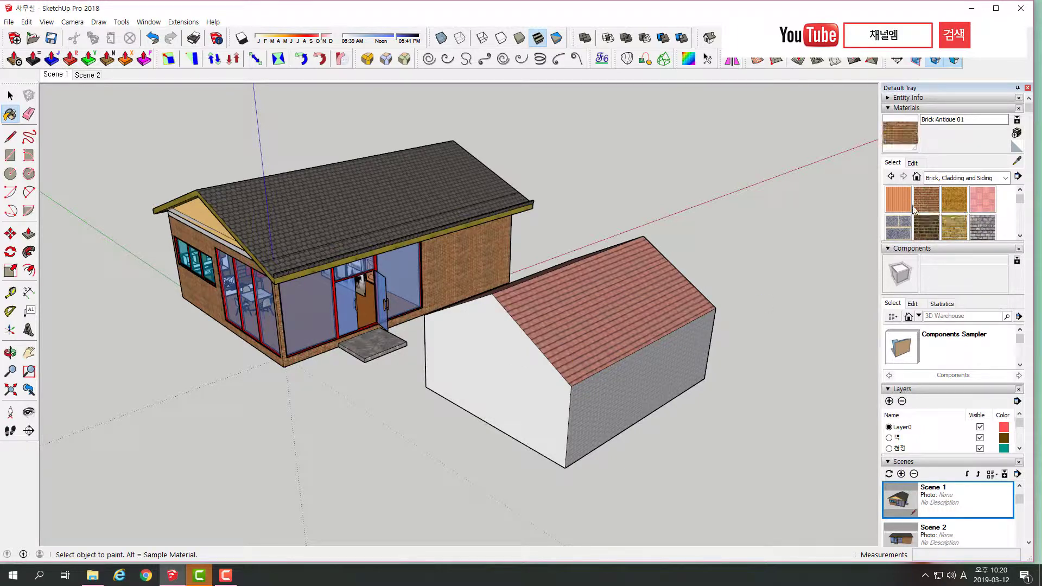
left_click(511, 377)
- Undo the antique brick on the annex front and zoom the view
mouse_move(597, 365)
middle_mouse_down()
mouse_move(344, 353)
mouse_move(707, 345)
mouse_move(673, 341)
middle_mouse_up()
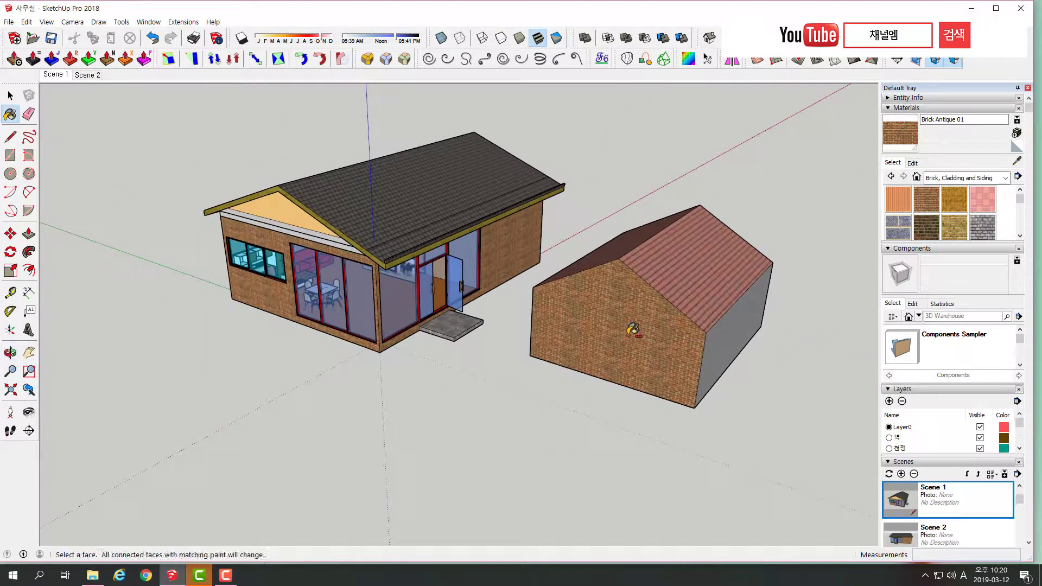
key("ctrl+z")
key("ctrl+z")
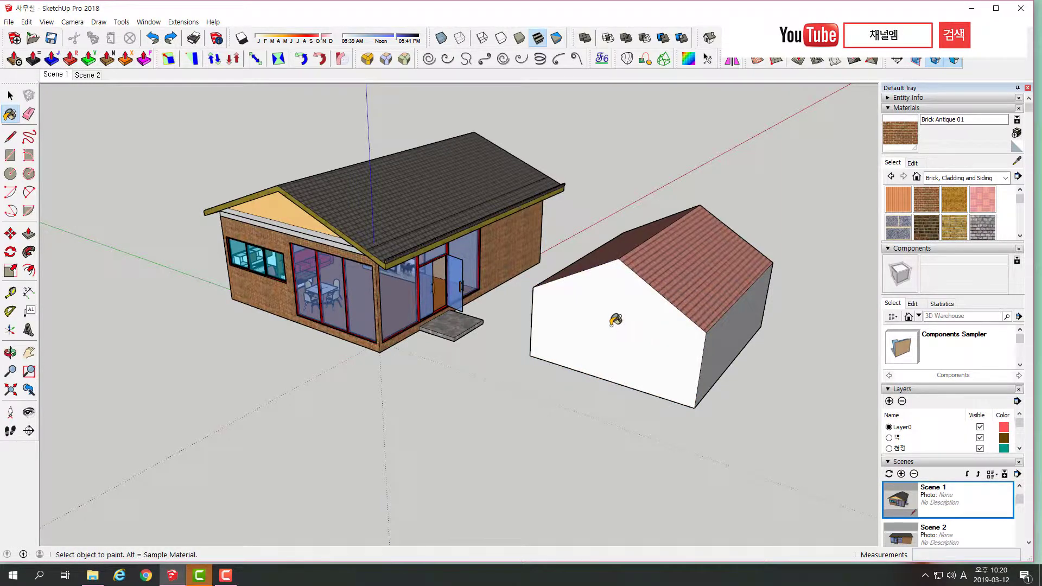
scroll(450, 271, "up", 3)
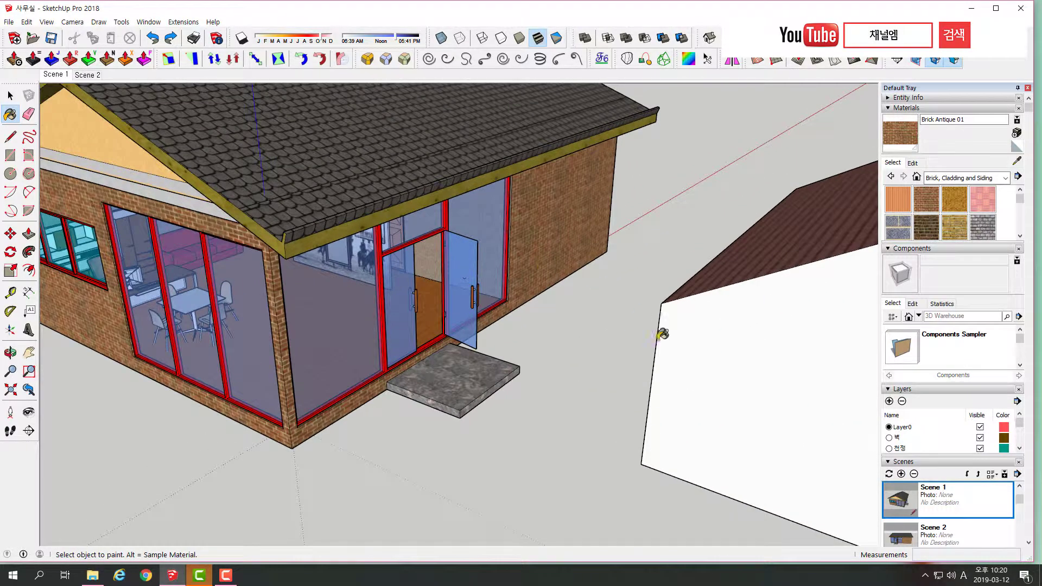
scroll(630, 328, "down", 2)
scroll(683, 333, "up", 3)
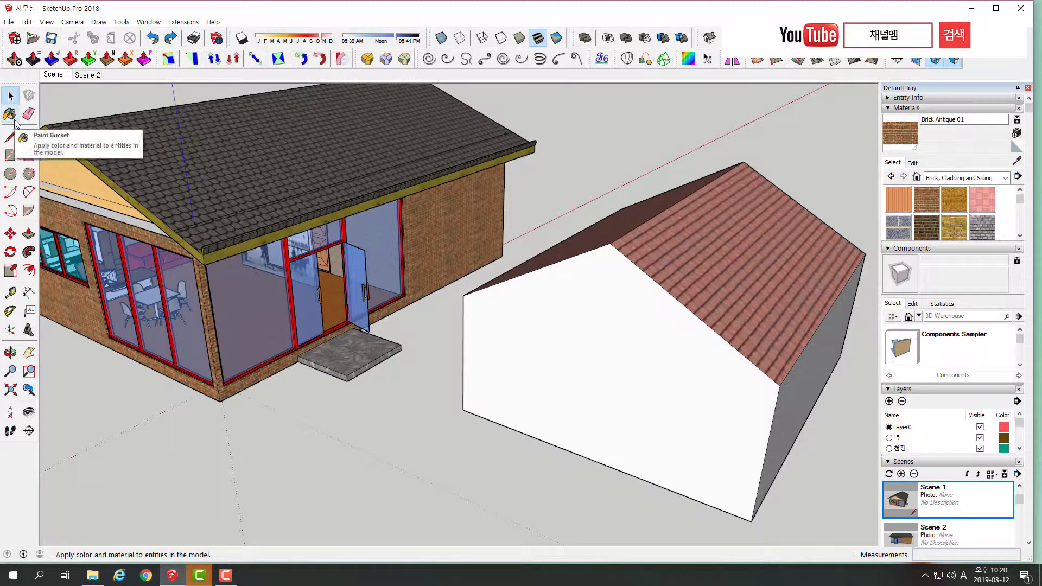
- Sample the office roof's shingles and paint both annex roof slopes with them
left_click(12, 117)
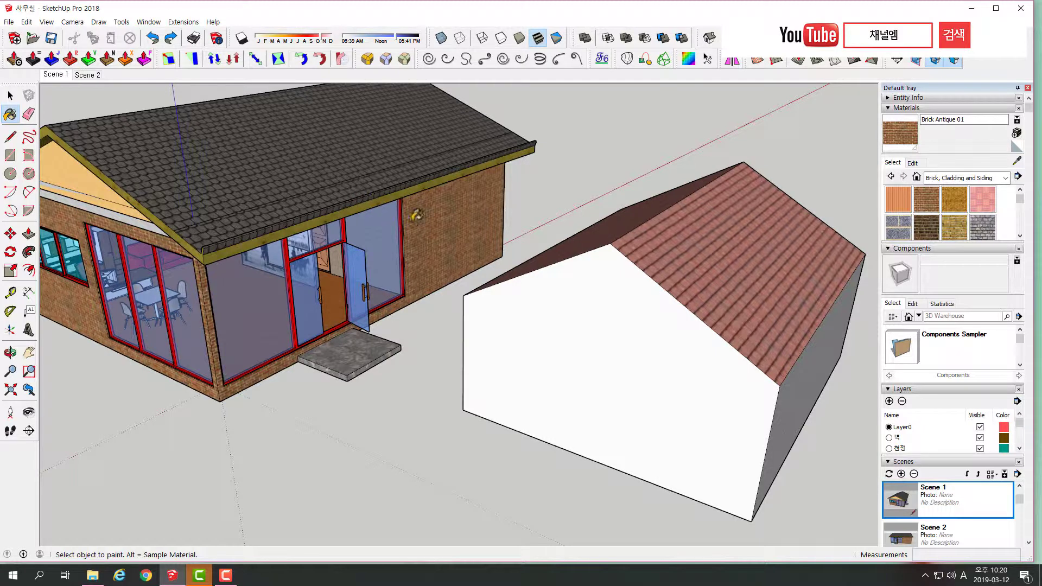
key("alt")
left_click(320, 132, "alt")
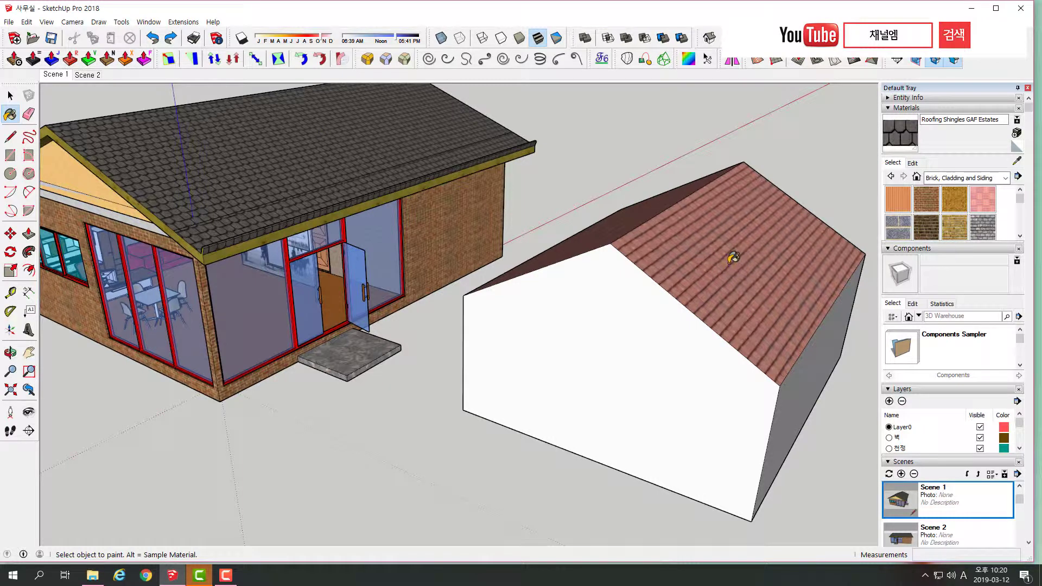
left_click(771, 251)
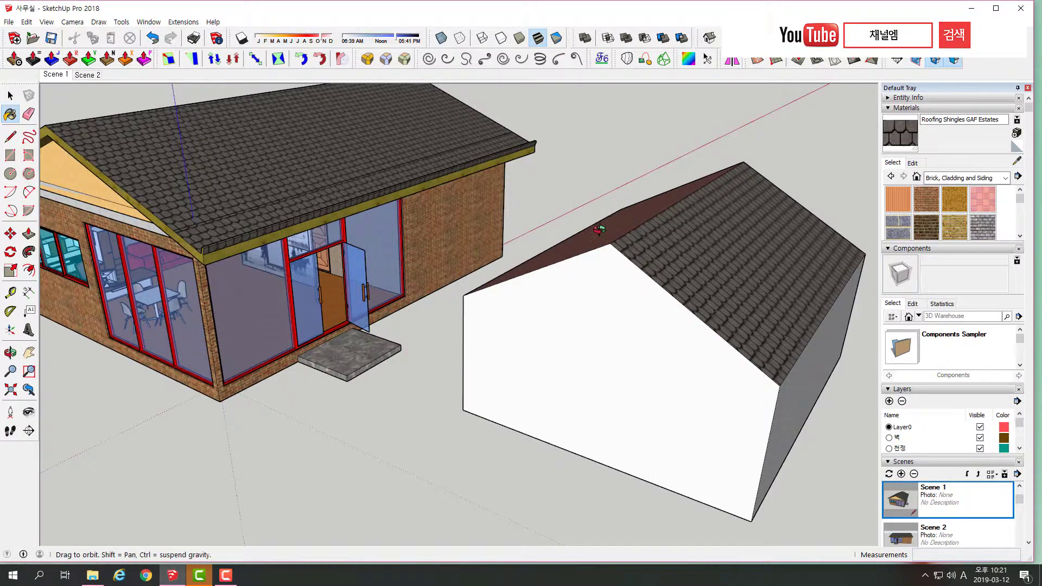
mouse_move(603, 222)
middle_mouse_down()
mouse_move(683, 272)
mouse_move(557, 222)
mouse_move(592, 245)
middle_mouse_up()
left_click(683, 273)
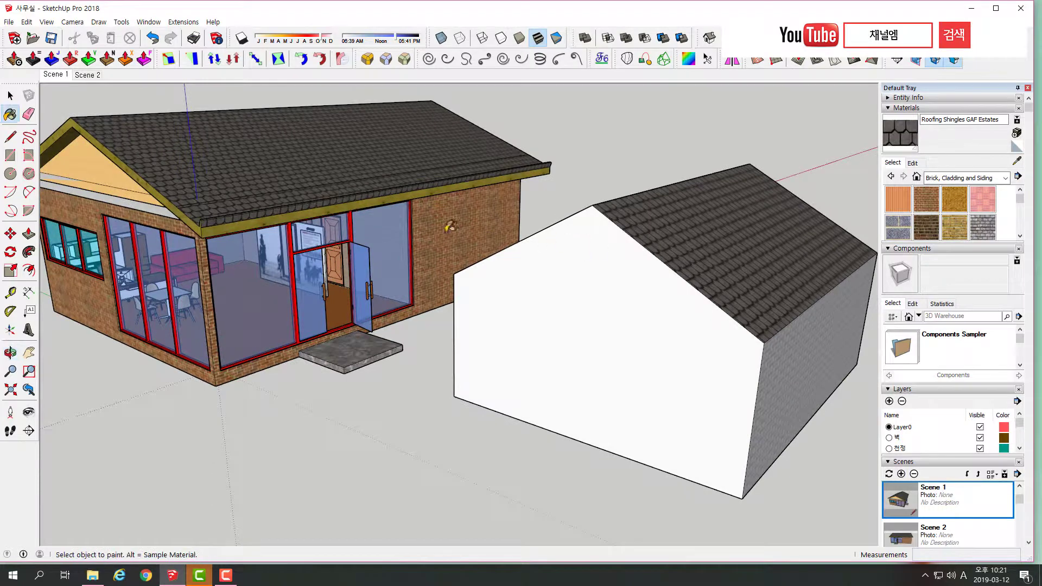
- Sample Brick Antique 01 from the wall and paint the annex gable wall
key("alt")
left_click(447, 227, "alt")
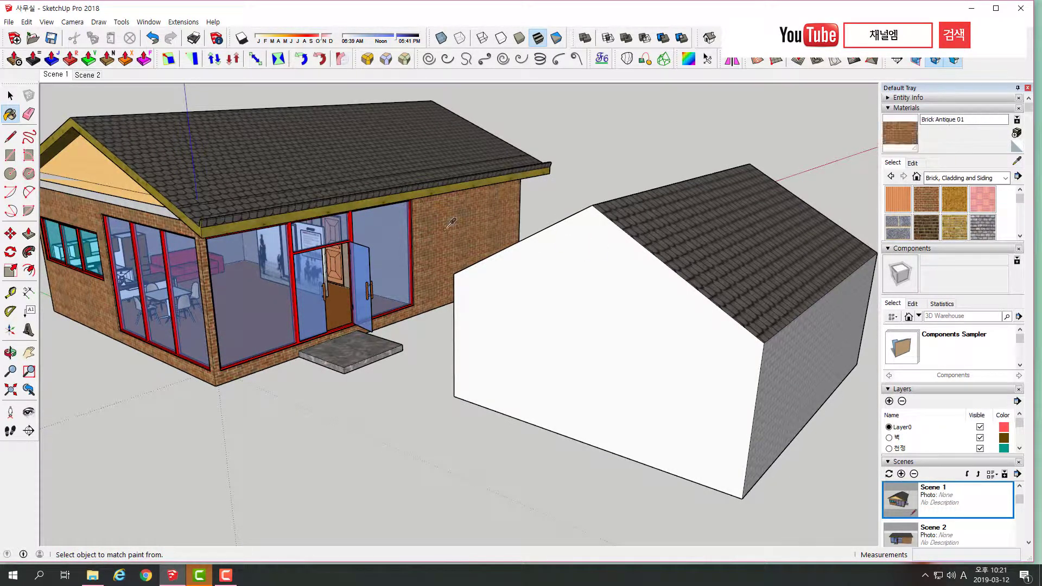
left_click(591, 282)
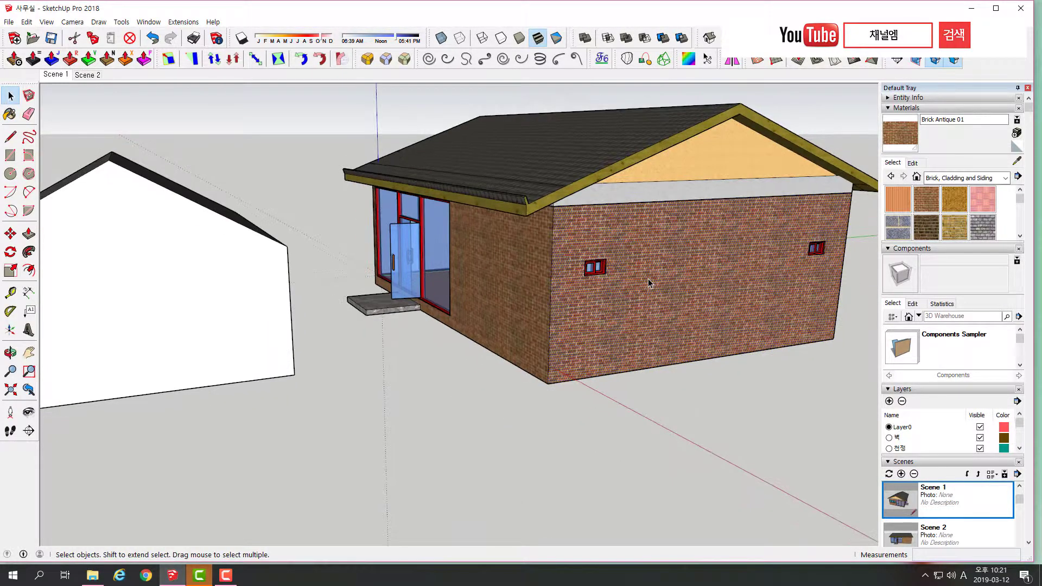
- Try shifting, scaling and distorting the side wall's brick texture, then discard the changes
mouse_move(665, 279)
middle_mouse_down()
mouse_move(513, 275)
mouse_move(520, 280)
middle_mouse_up()
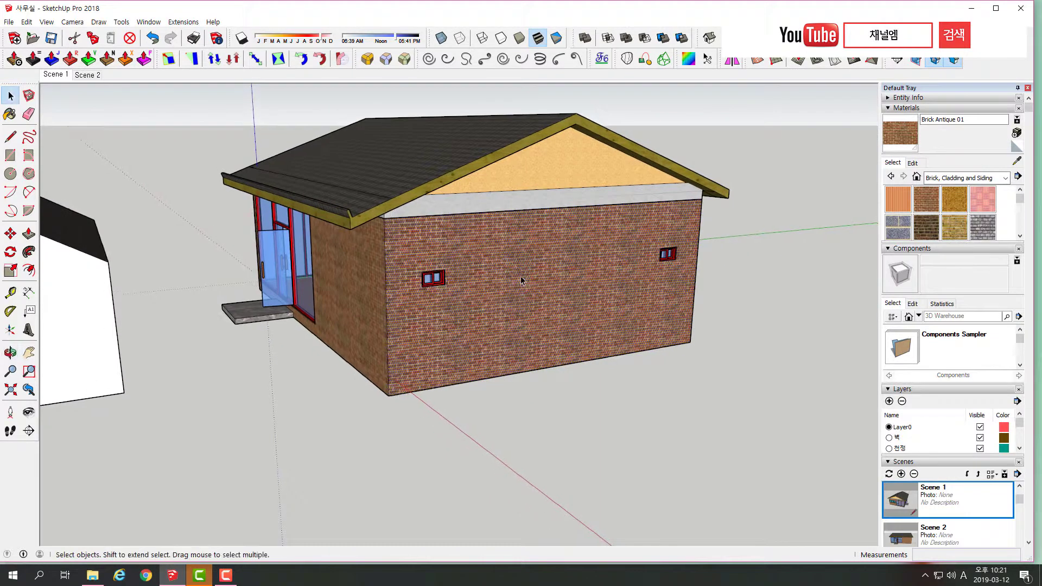
right_click(501, 249)
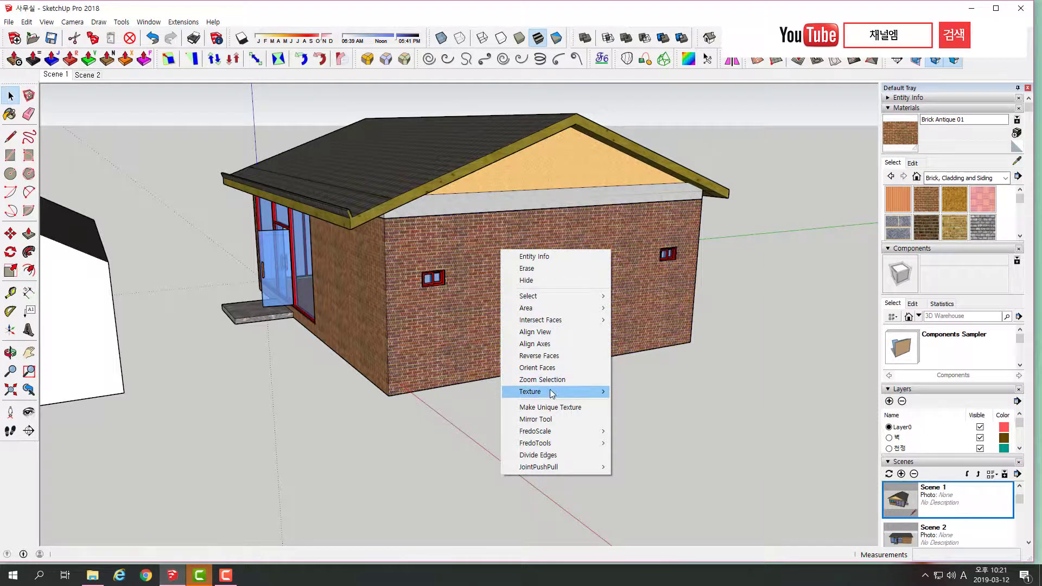
mouse_move(553, 392)
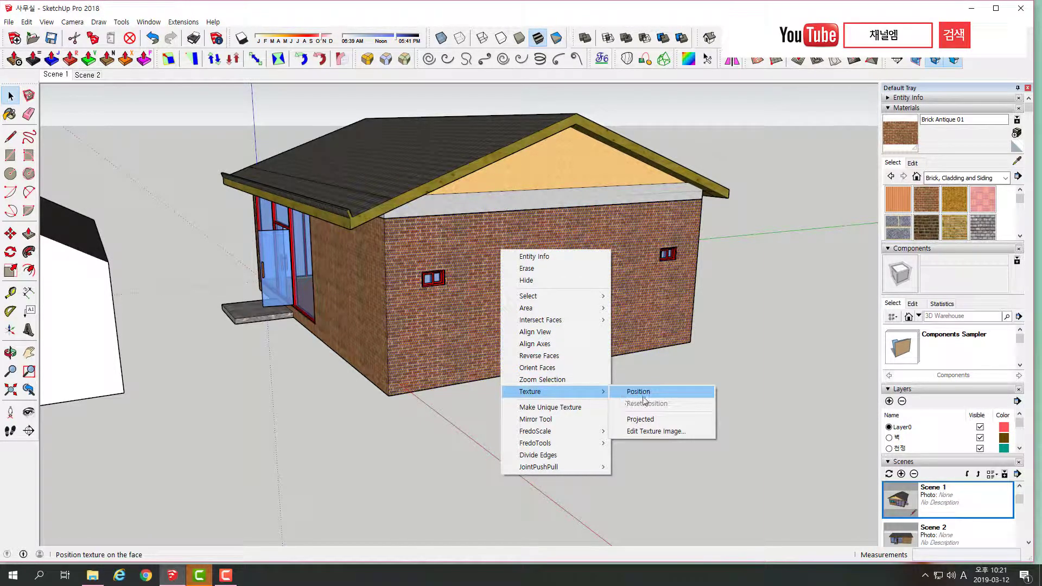
left_click(638, 392)
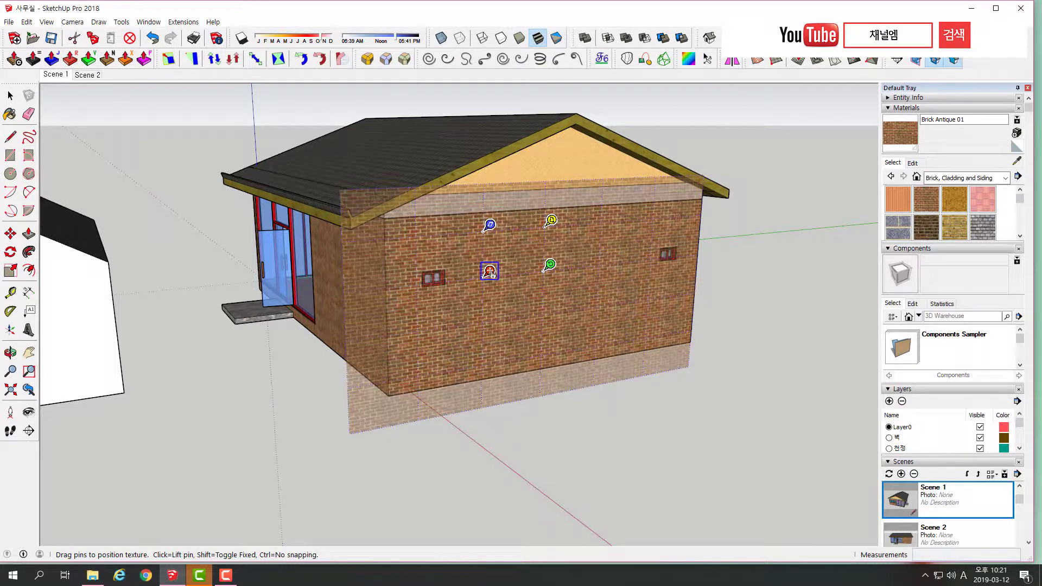
left_click_drag(489, 271, 502, 272)
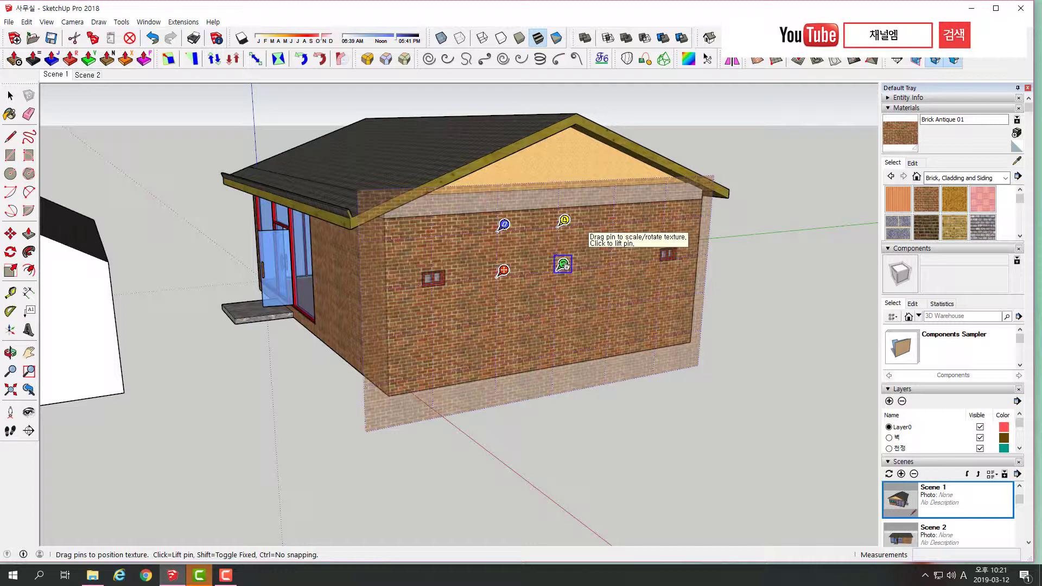
left_click_drag(566, 264, 638, 255)
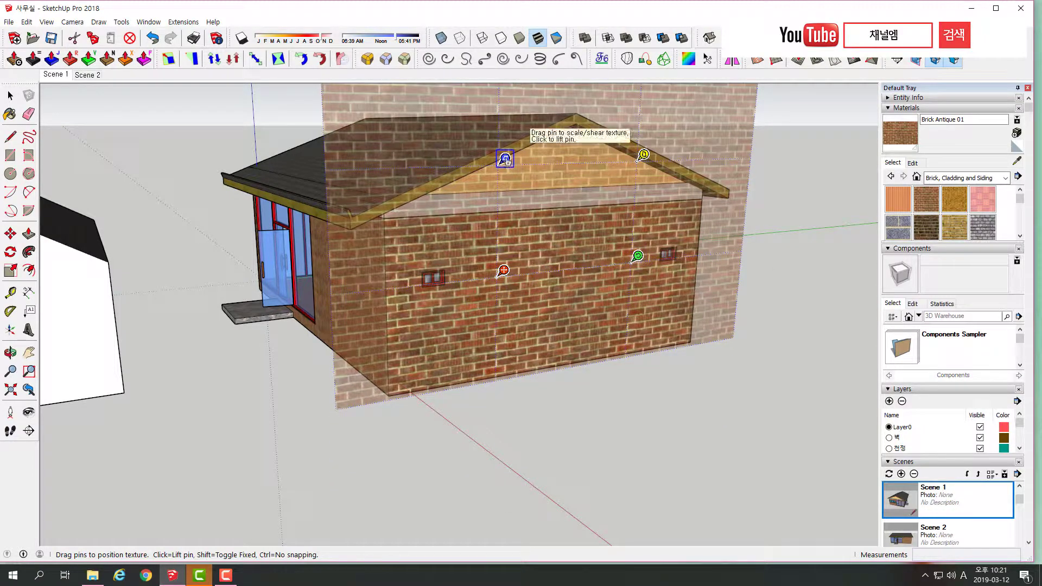
left_click_drag(505, 159, 504, 181)
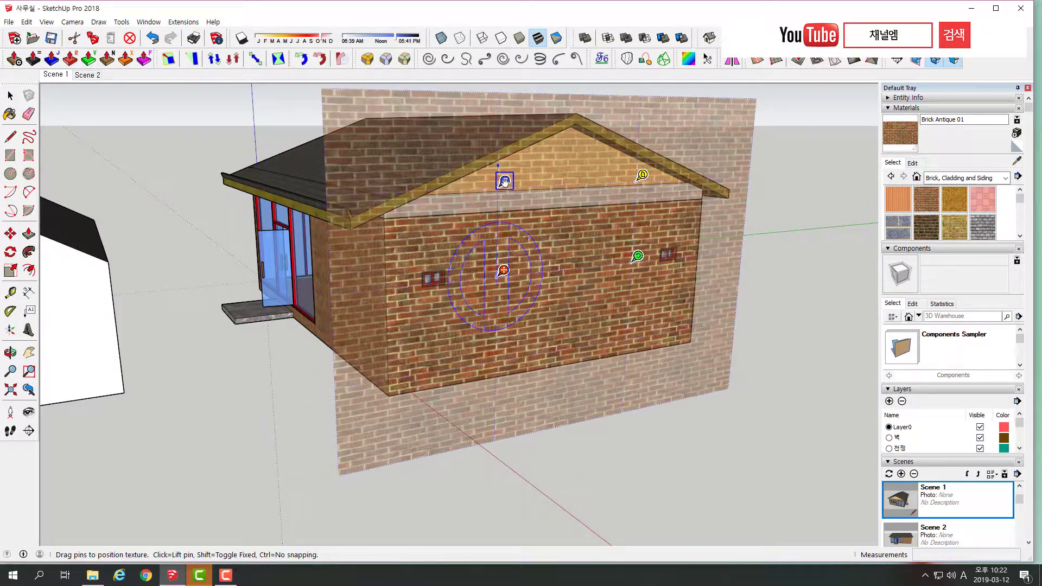
left_click_drag(504, 182, 504, 181)
left_click_drag(642, 175, 646, 209)
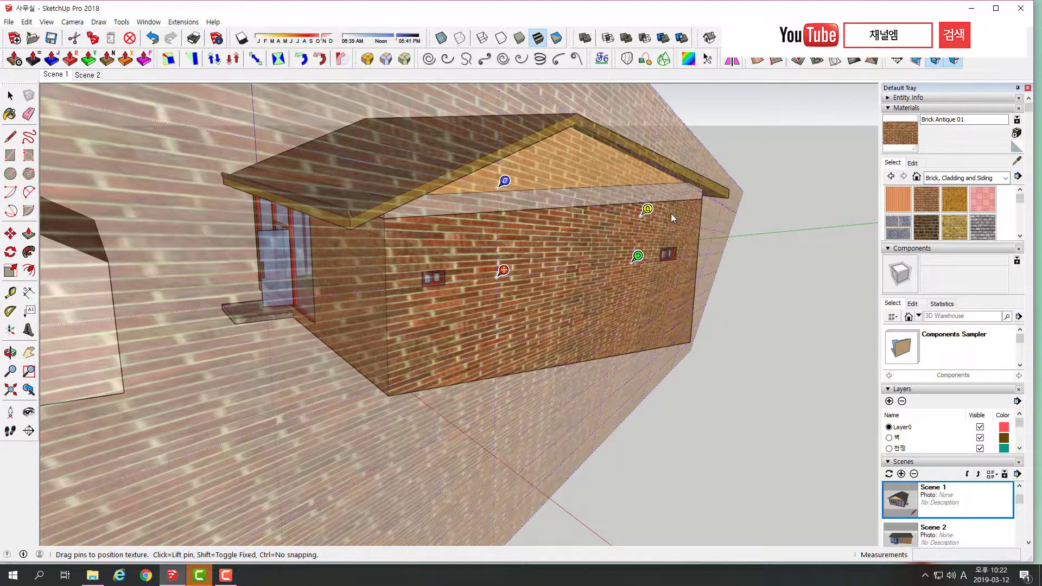
key("Return")
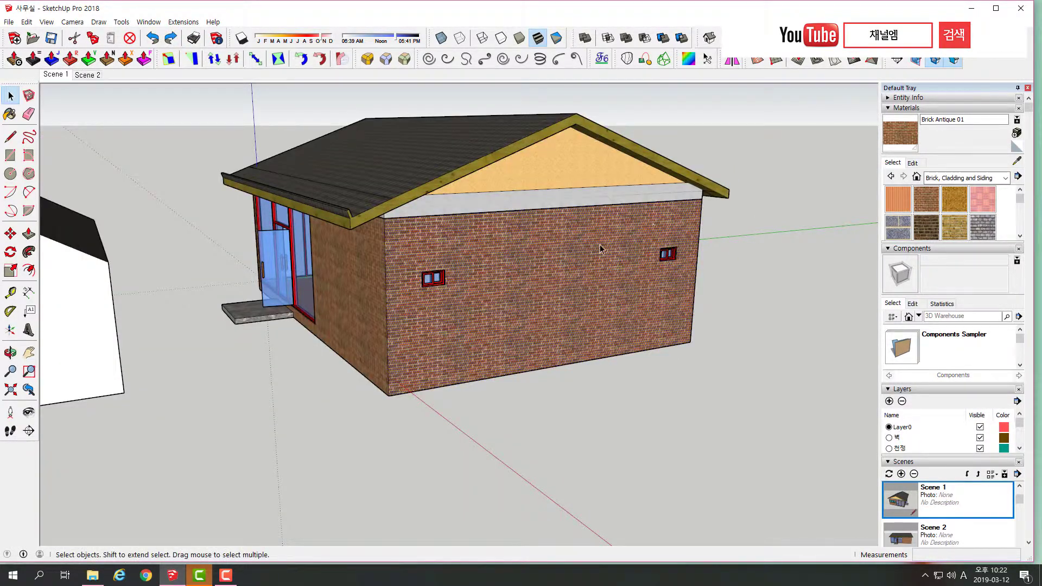
- Reposition the brick texture again, enlarging the bricks on the office side wall
right_click(575, 242)
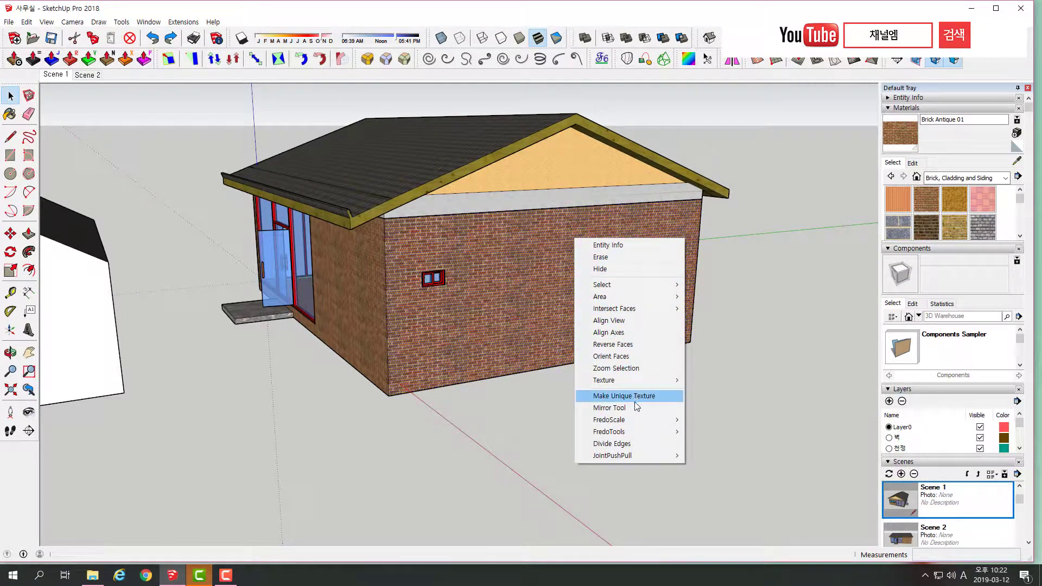
mouse_move(603, 379)
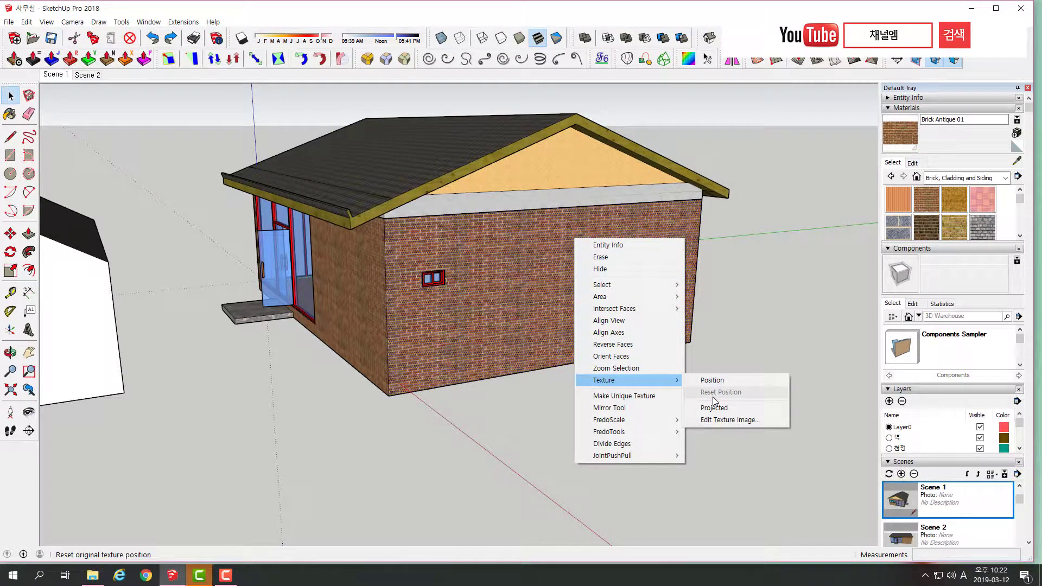
left_click(721, 380)
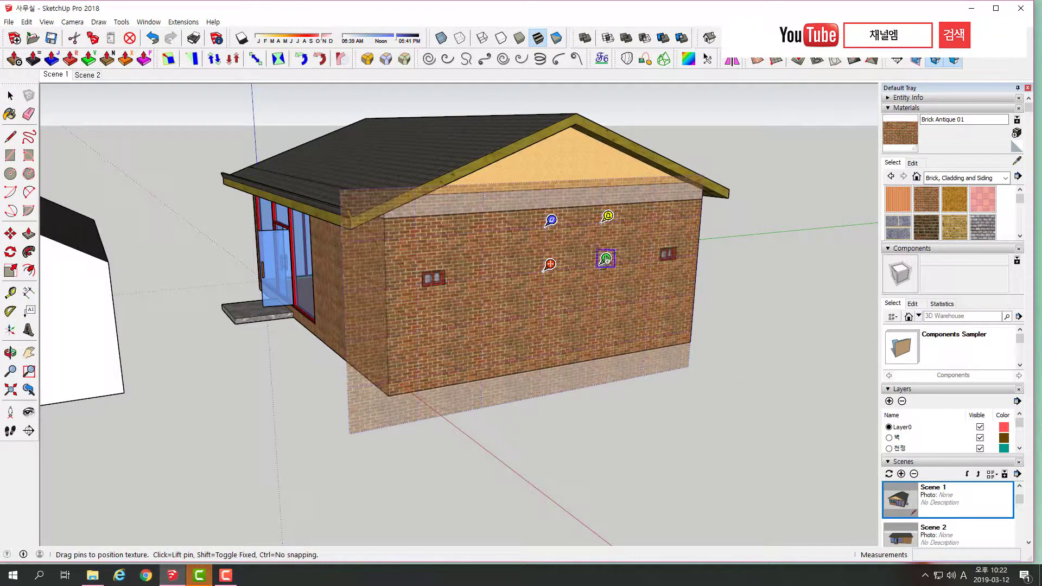
mouse_move(605, 259)
left_mouse_down()
mouse_move(643, 263)
mouse_move(695, 238)
mouse_move(707, 249)
left_mouse_up()
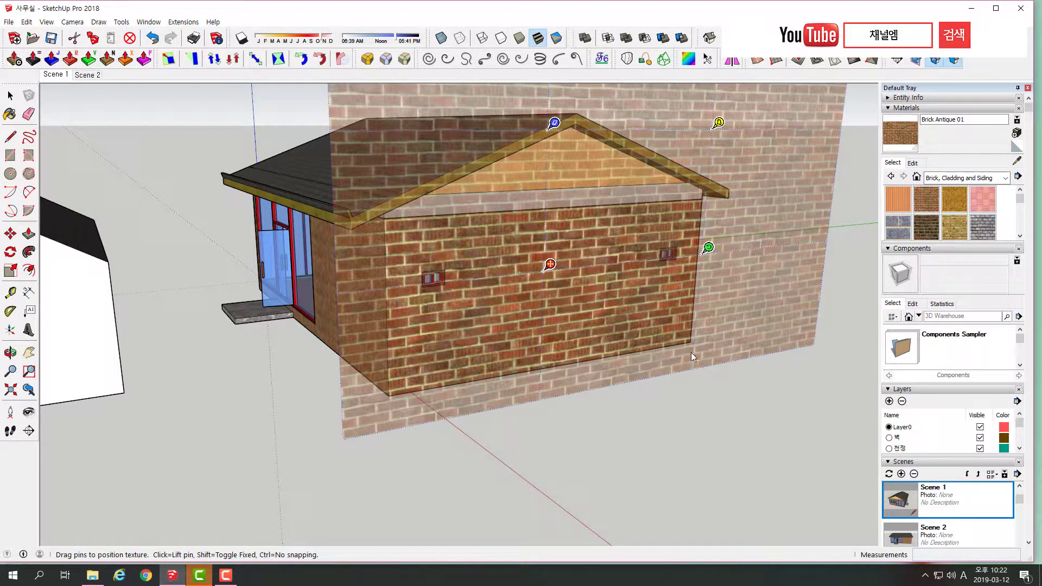
left_click(713, 411)
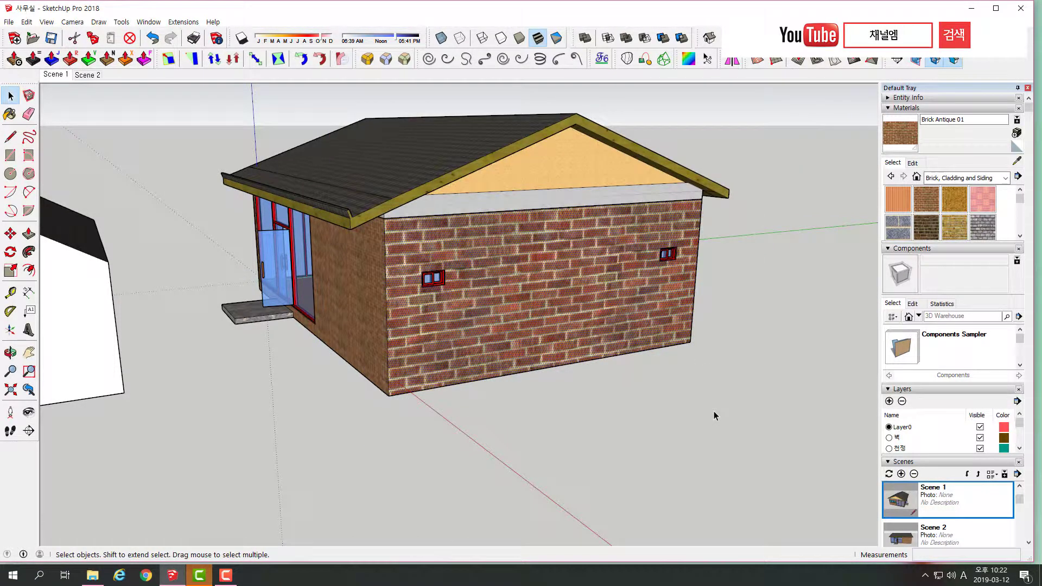
left_click(608, 388)
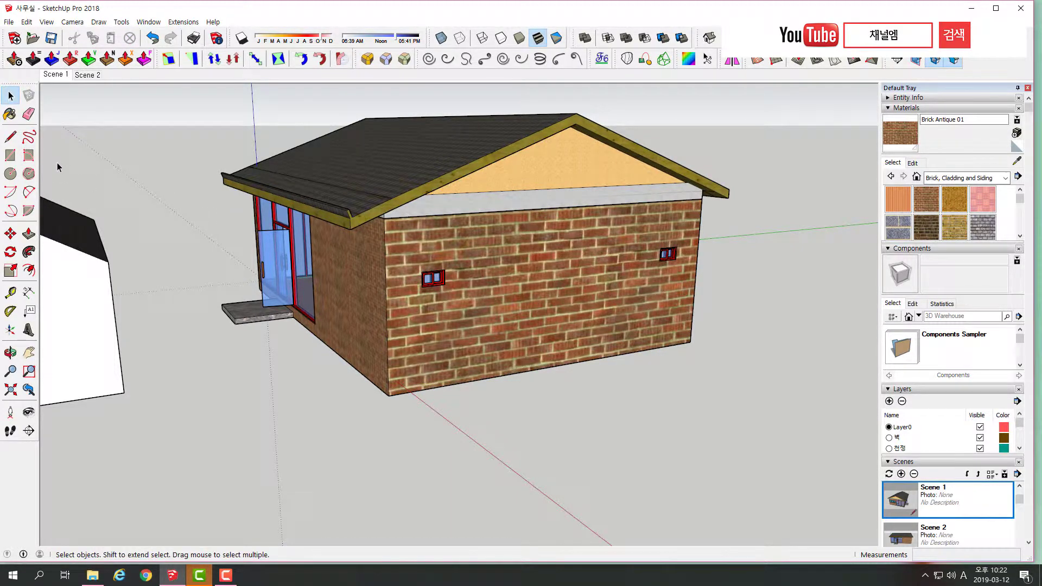
key("b")
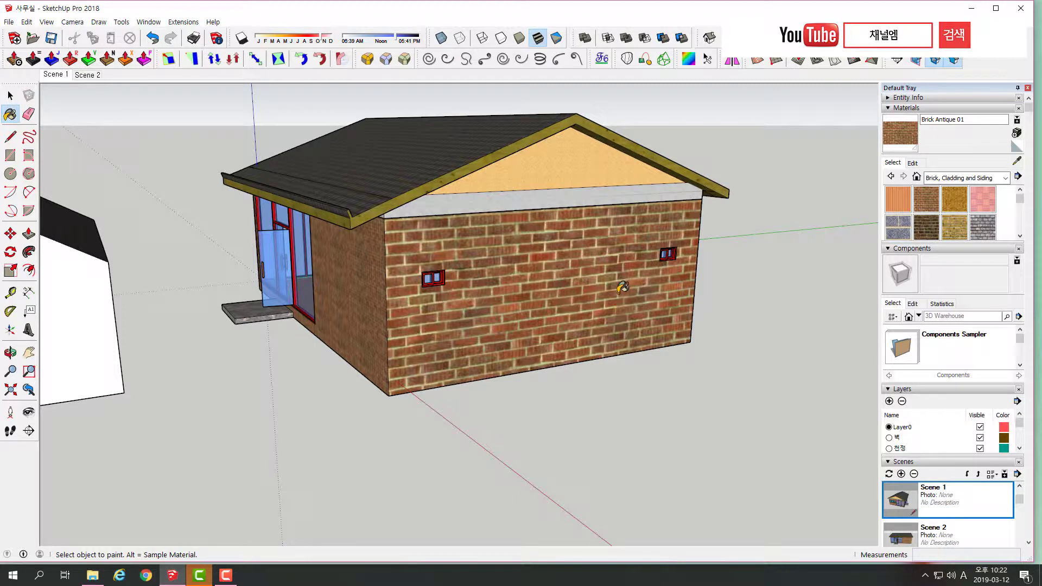
key("alt")
key("space")
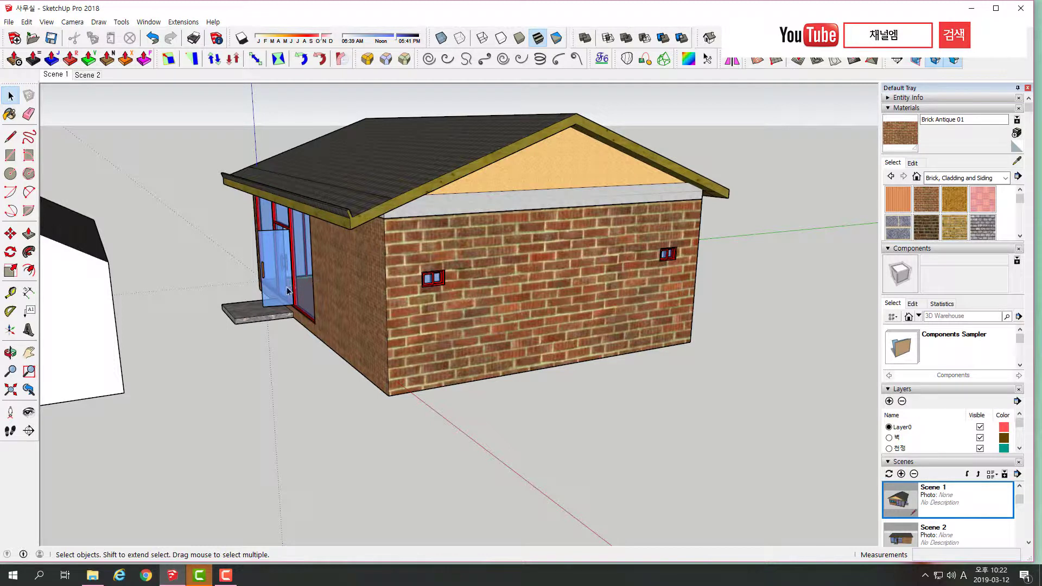
- Paint the annex's gable wall and grey side wall with Brick Antique 01
middle_click_drag(288, 292, 683, 293)
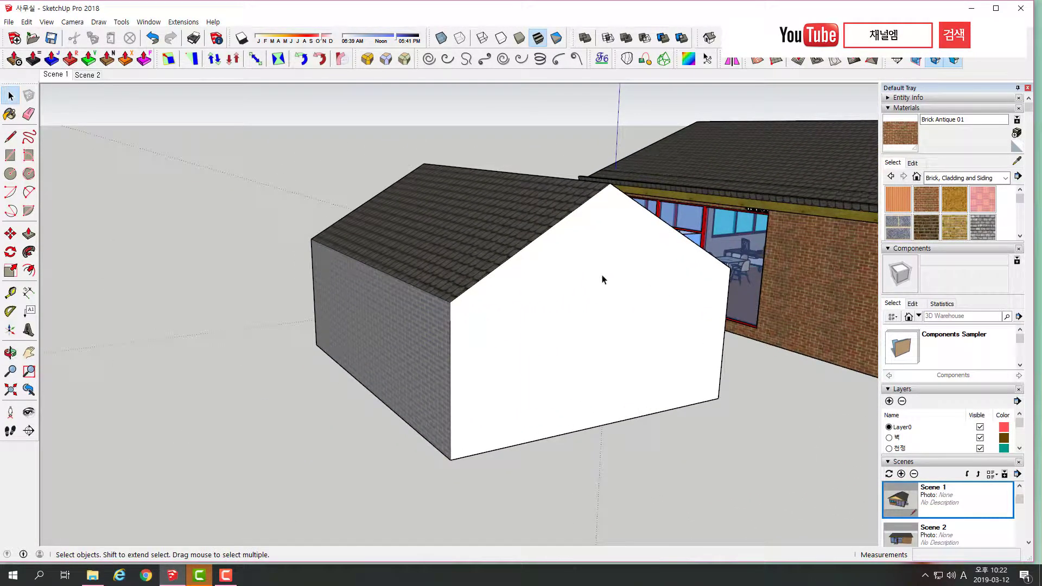
key("b")
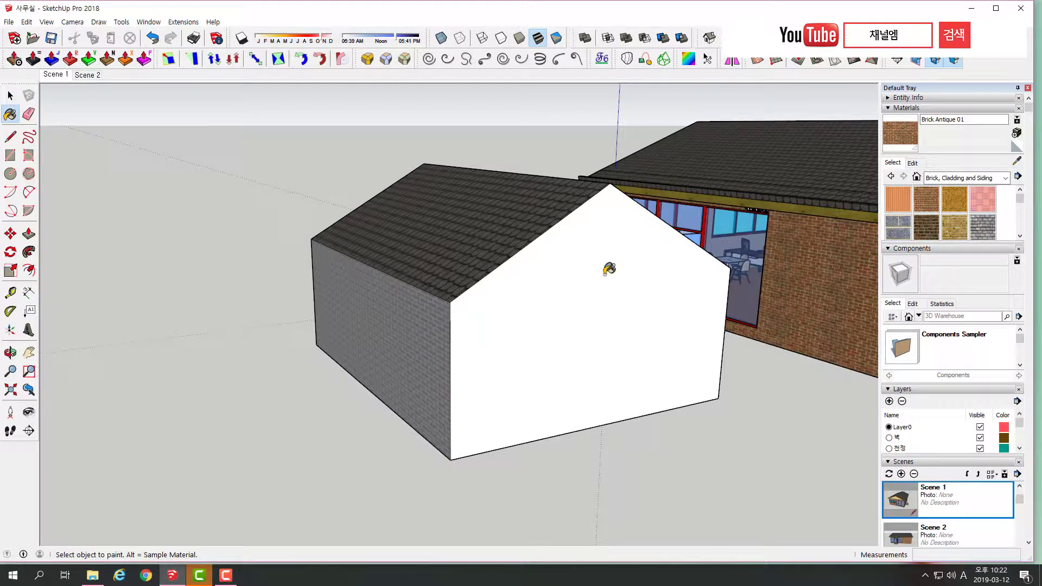
left_click(603, 273)
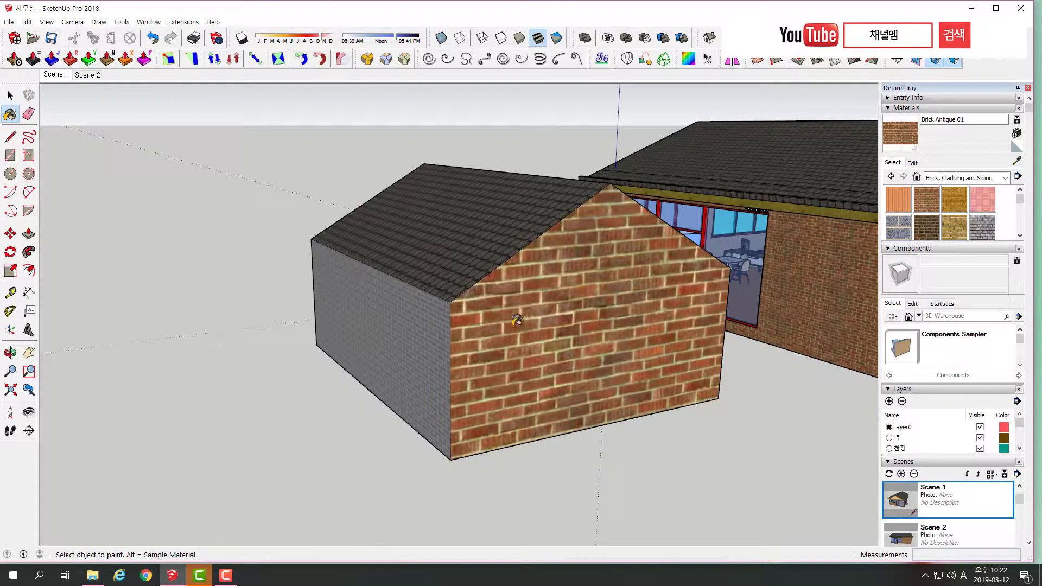
mouse_move(492, 336)
middle_mouse_down()
mouse_move(621, 318)
mouse_move(395, 328)
mouse_move(639, 326)
middle_mouse_up()
mouse_move(548, 322)
middle_mouse_down()
mouse_move(558, 353)
mouse_move(674, 333)
middle_mouse_up()
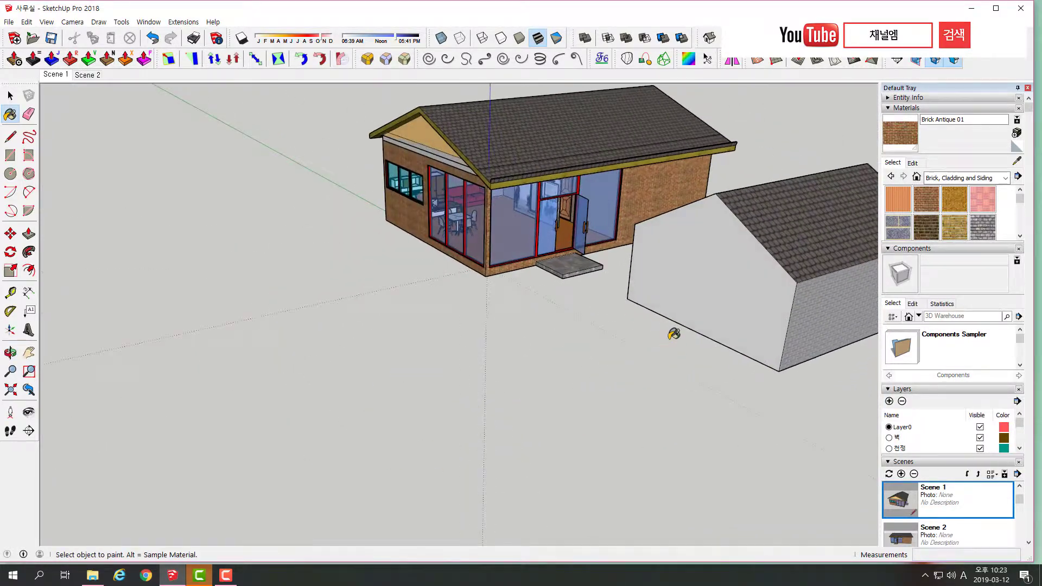
left_click(677, 261)
- Orbit and zoom around the gable block and house to inspect the brickwork
scroll(676, 262, "up", 5)
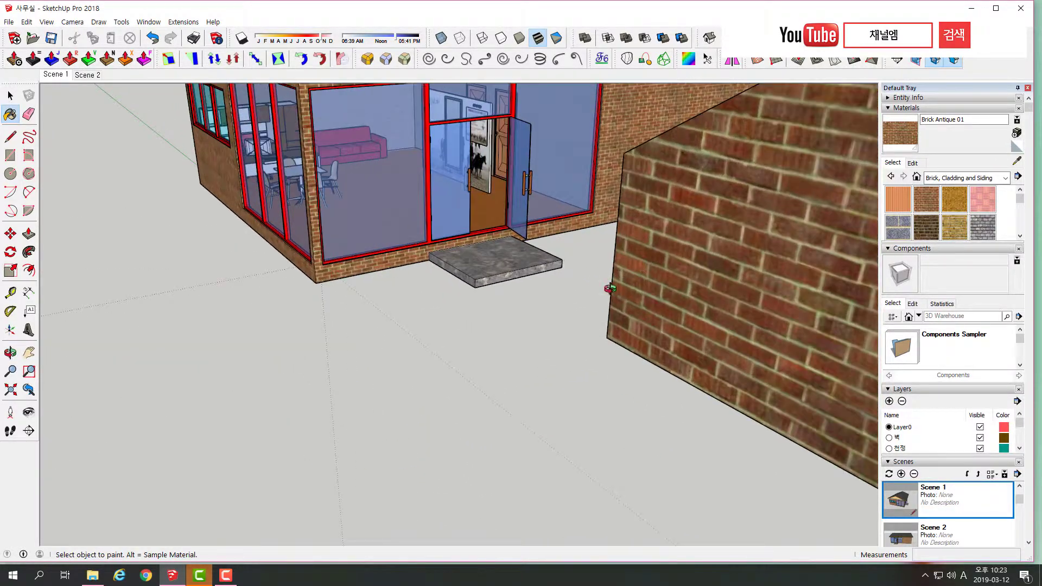
mouse_move(676, 262)
middle_mouse_down()
mouse_move(645, 237)
mouse_move(542, 446)
middle_mouse_up()
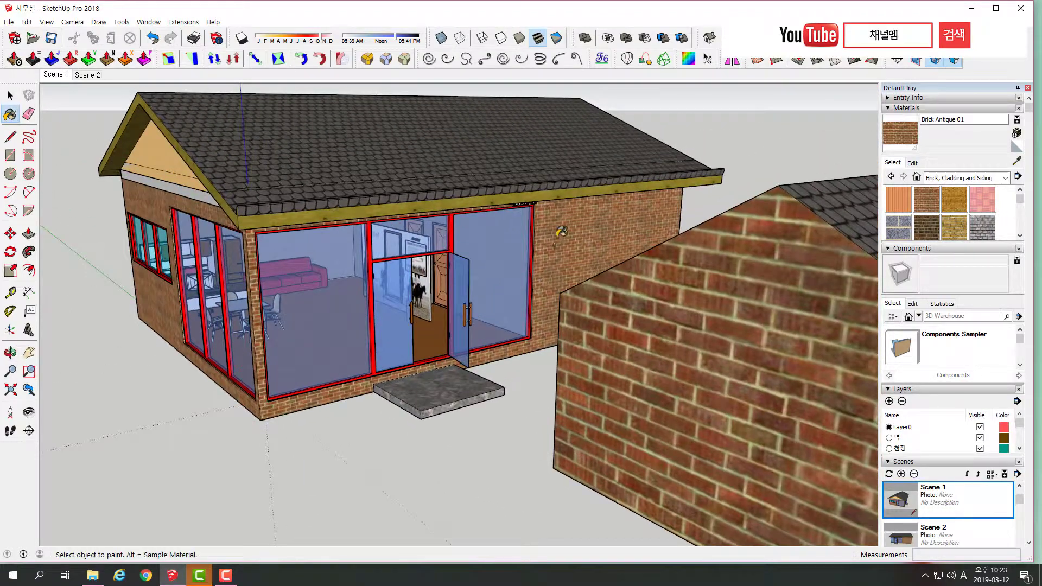
scroll(669, 323, "up", 5)
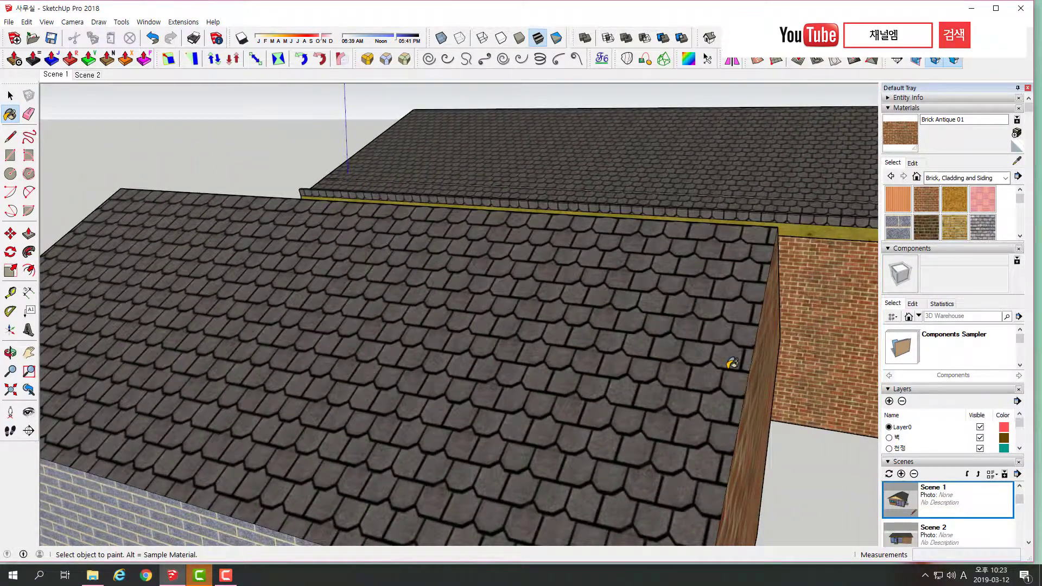
mouse_move(732, 363)
middle_mouse_down()
mouse_move(611, 342)
mouse_move(705, 318)
middle_mouse_up()
scroll(623, 343, "down", 3)
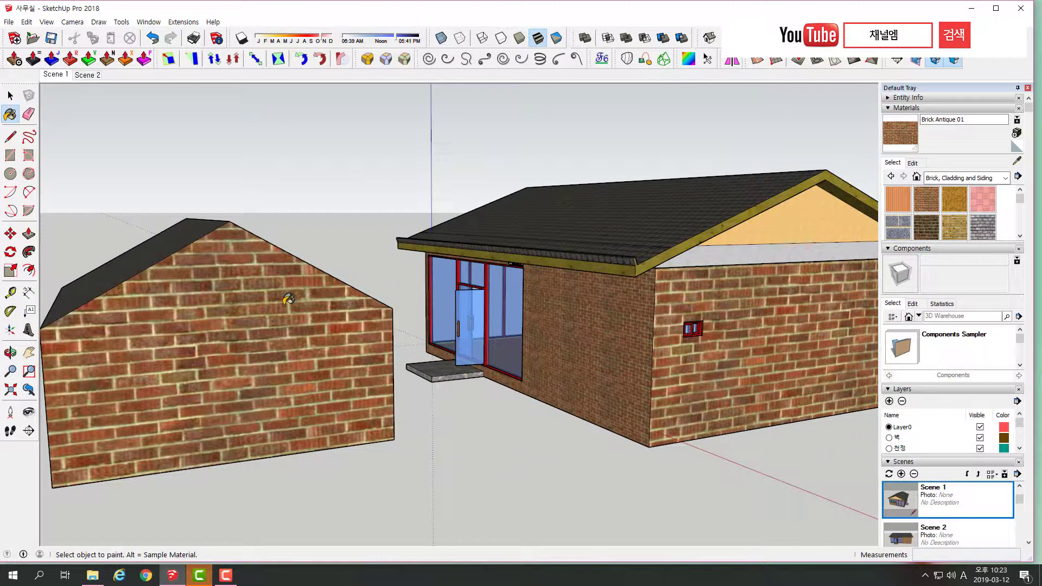
middle_click_drag(271, 307, 531, 356)
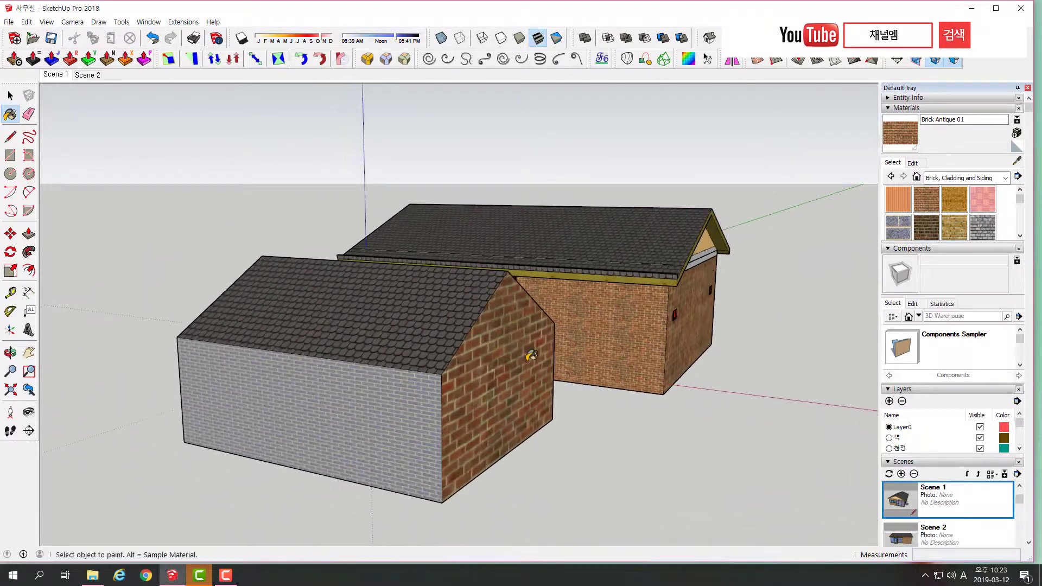
middle_click_drag(463, 346, 512, 365)
mouse_move(302, 316)
middle_mouse_down()
mouse_move(613, 371)
mouse_move(526, 325)
mouse_move(409, 314)
mouse_move(617, 418)
middle_mouse_up()
scroll(618, 365, "down", 3)
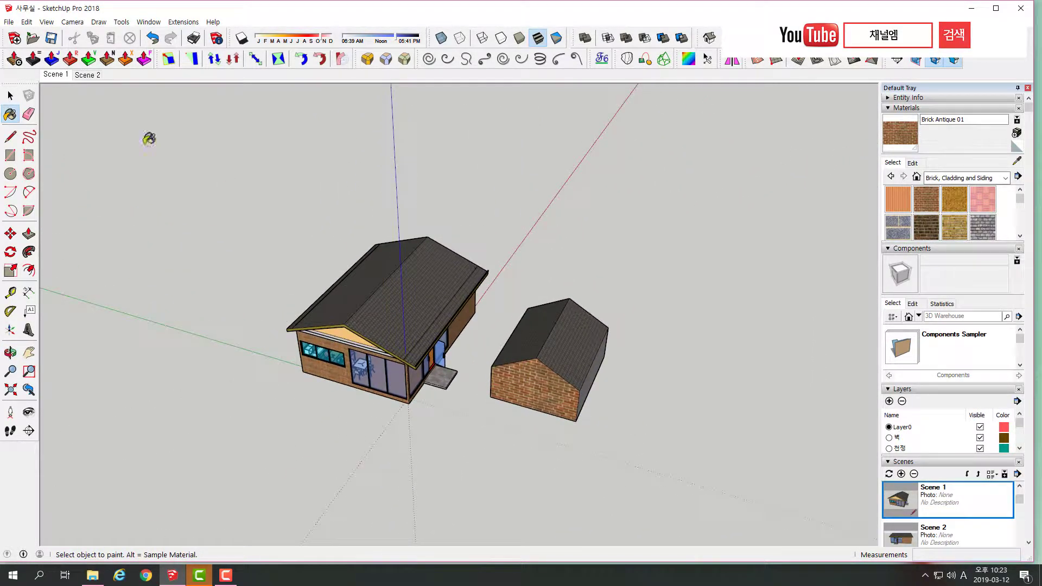
key("space")
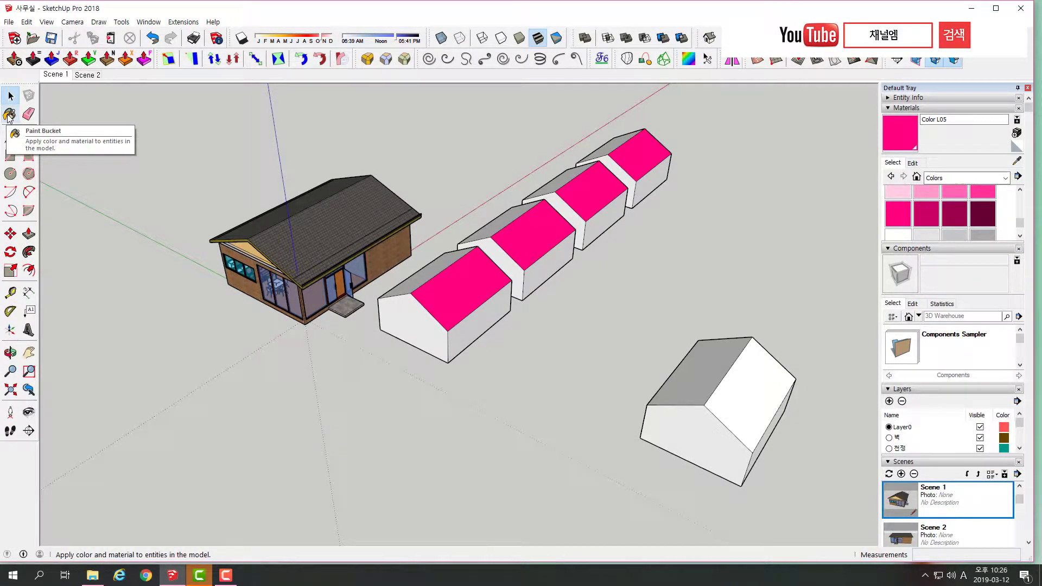
- Sample the house roof's shingles and replace every pink roof with Roofing Shingles GAF Estates
left_click(9, 115)
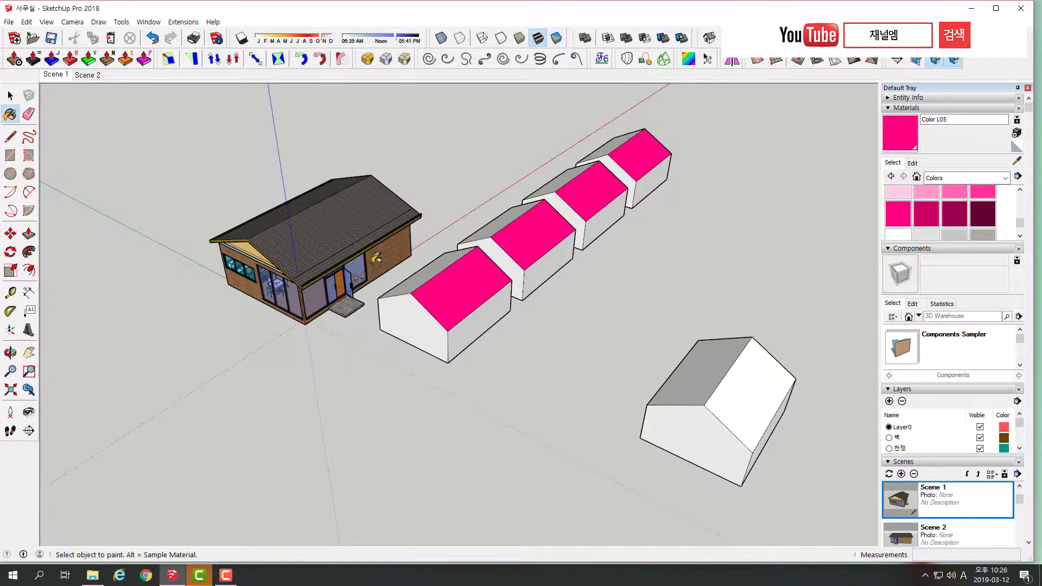
key("alt")
left_click(358, 219, "alt")
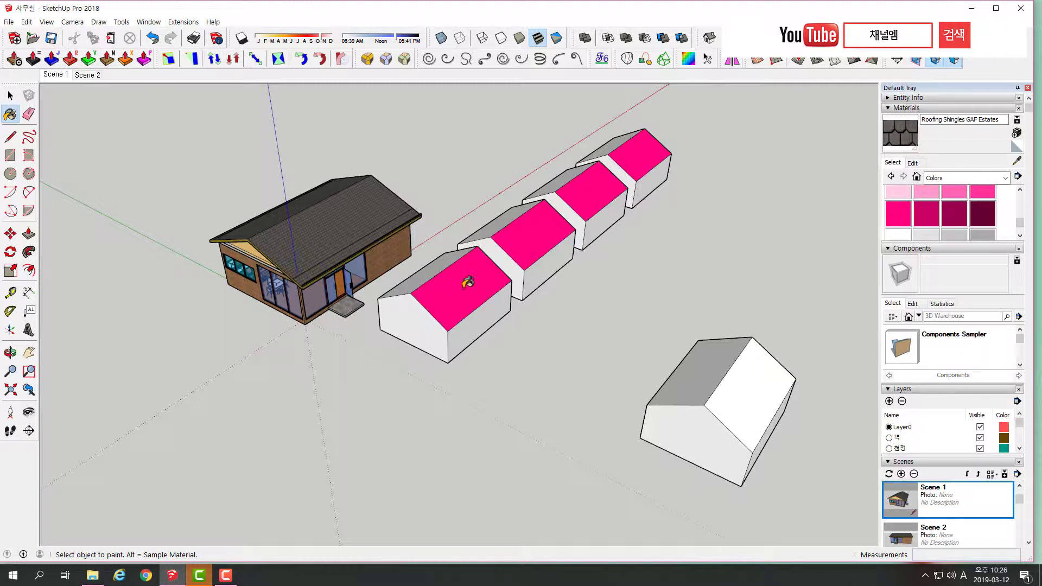
key("shift")
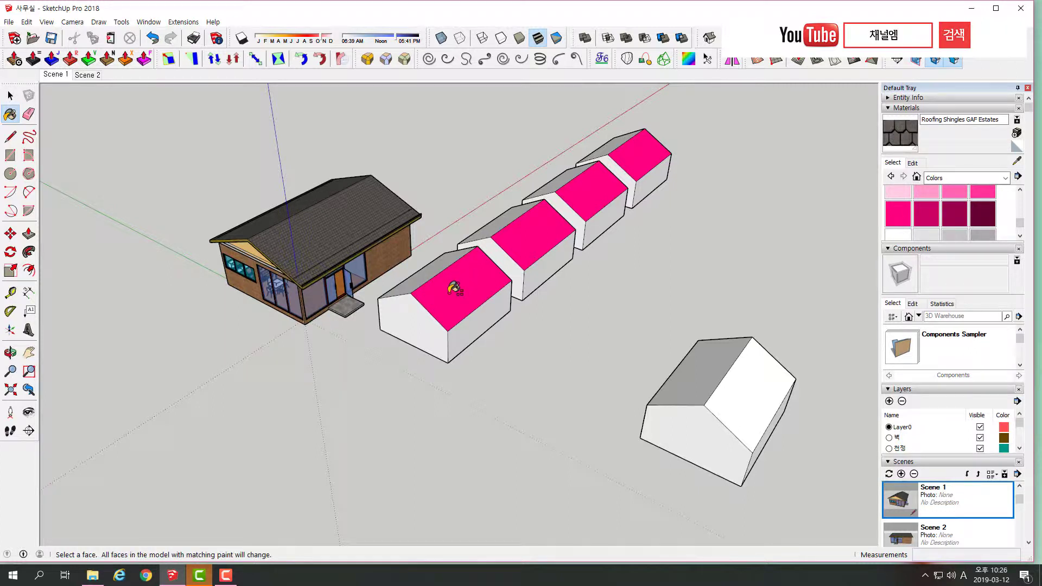
left_click(454, 288, "shift")
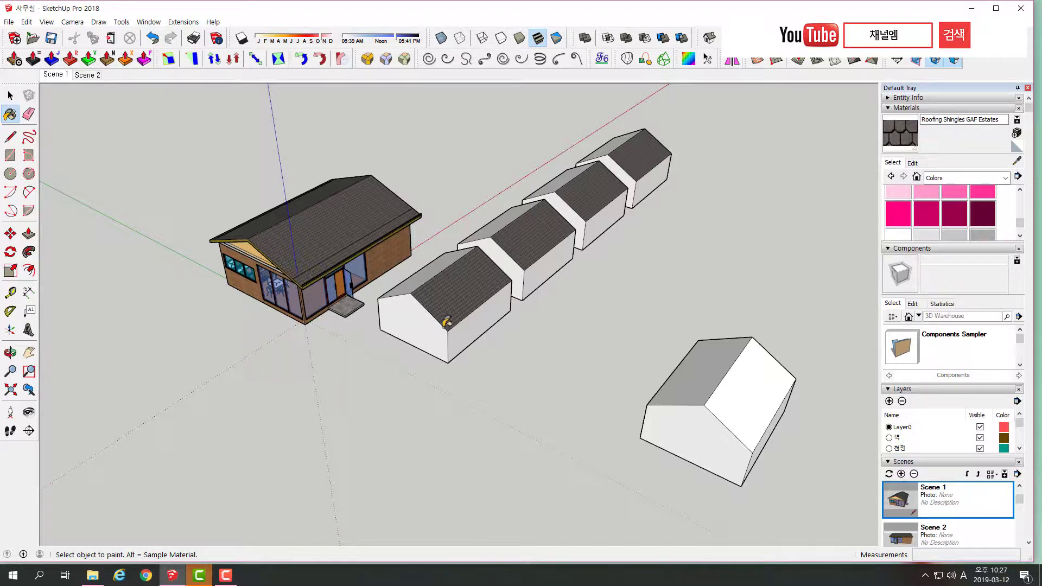
- Undo the accidental shingle replacement on the white walls, restoring them to white
key("shift")
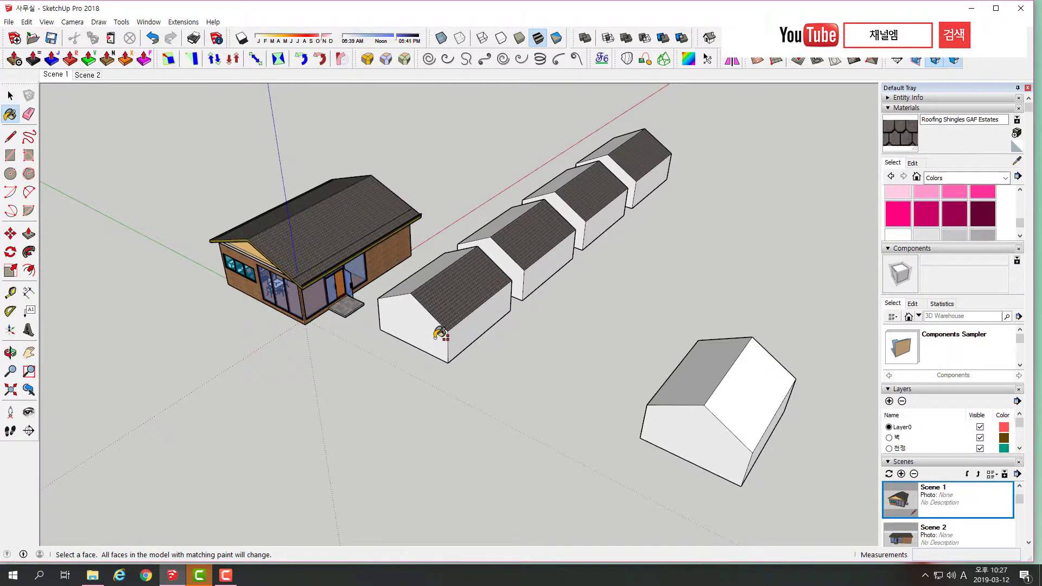
left_click(439, 332, "shift")
mouse_move(434, 318)
middle_mouse_down()
mouse_move(397, 359)
mouse_move(384, 347)
middle_mouse_up()
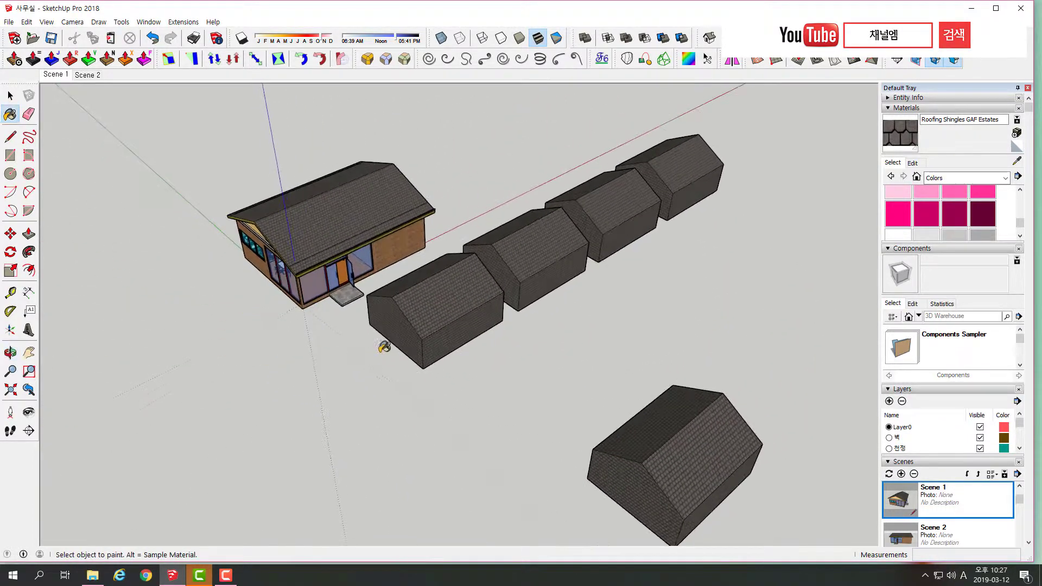
key("ctrl+z")
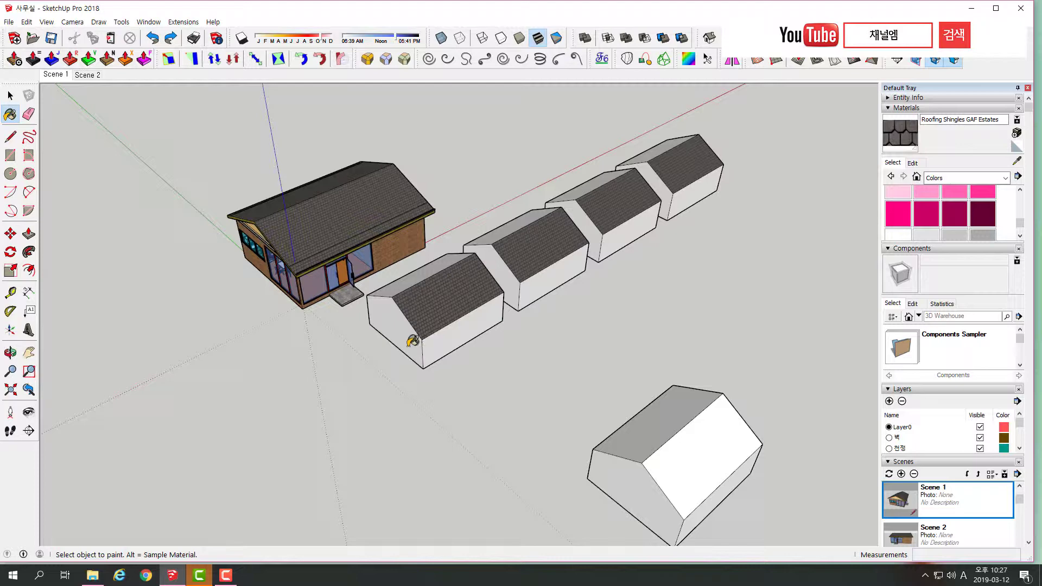
scroll(366, 276, "up", 2)
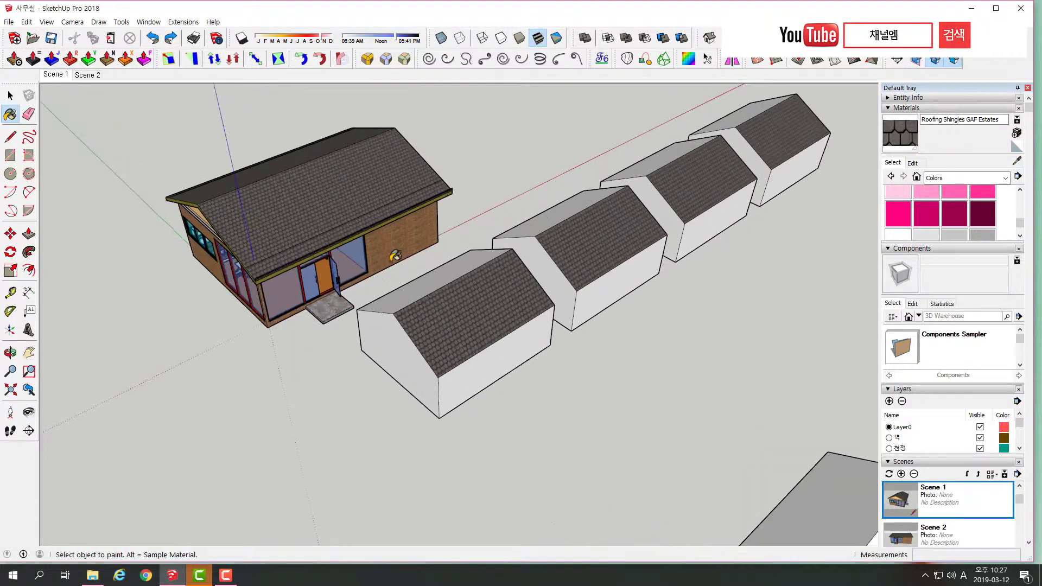
scroll(396, 253, "up", 2)
scroll(397, 253, "up", 2)
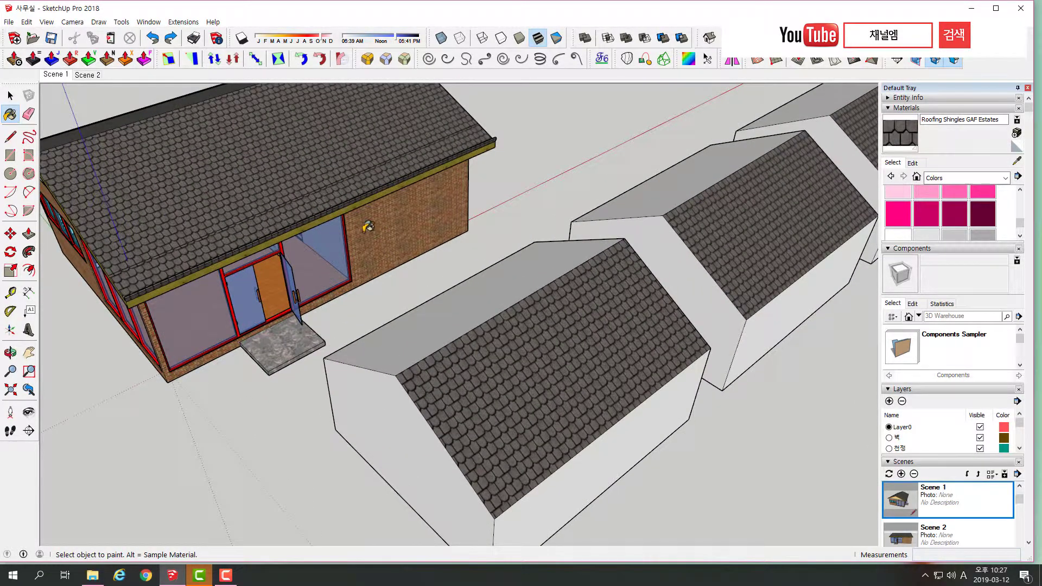
- Sample Brick Antique 01 from the house wall and fill the first and third blocks' walls
key("alt")
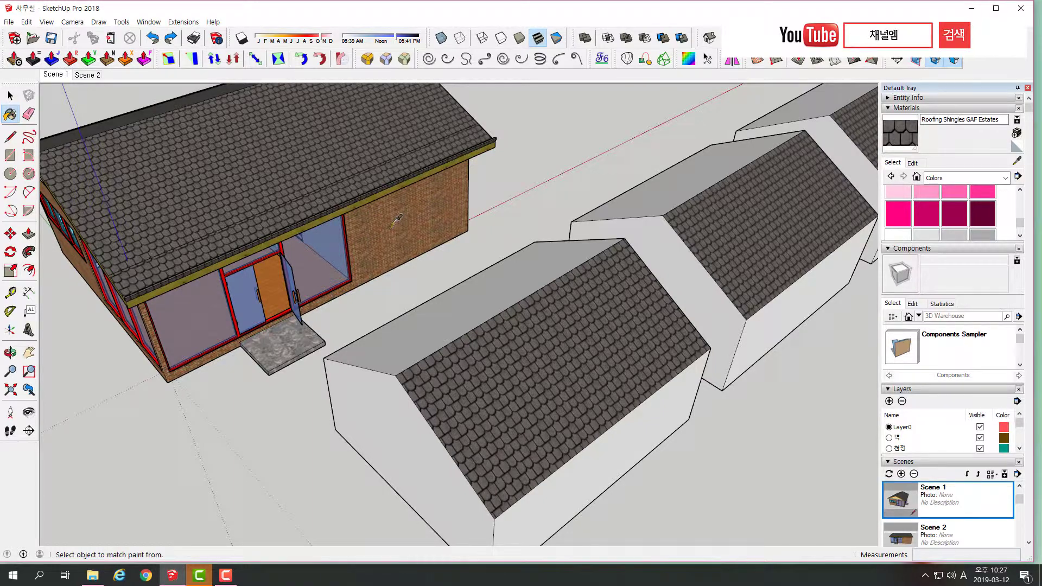
left_click(398, 214, "alt")
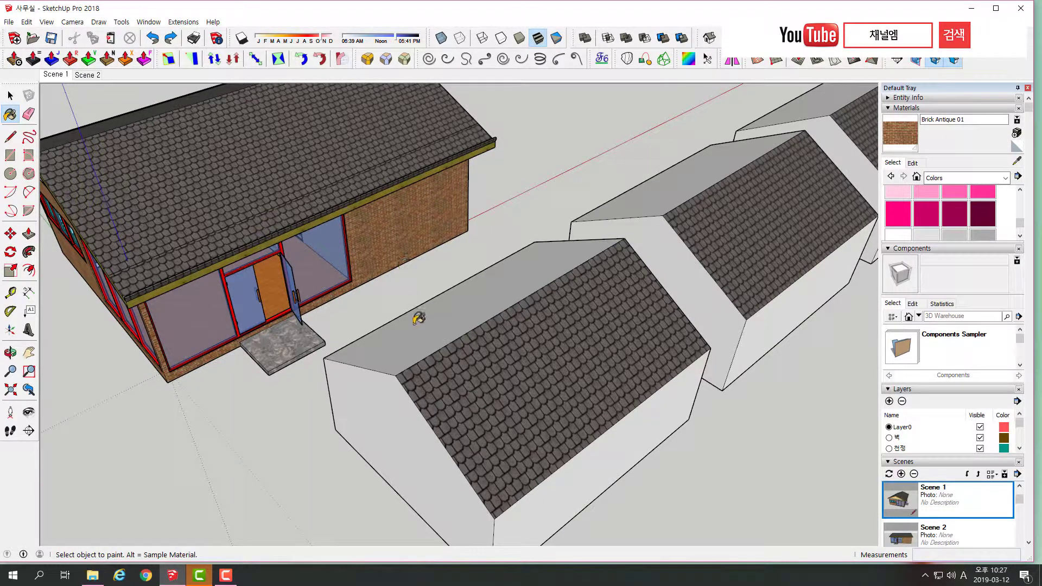
mouse_move(419, 319)
middle_mouse_down()
mouse_move(481, 258)
mouse_move(417, 202)
middle_mouse_up()
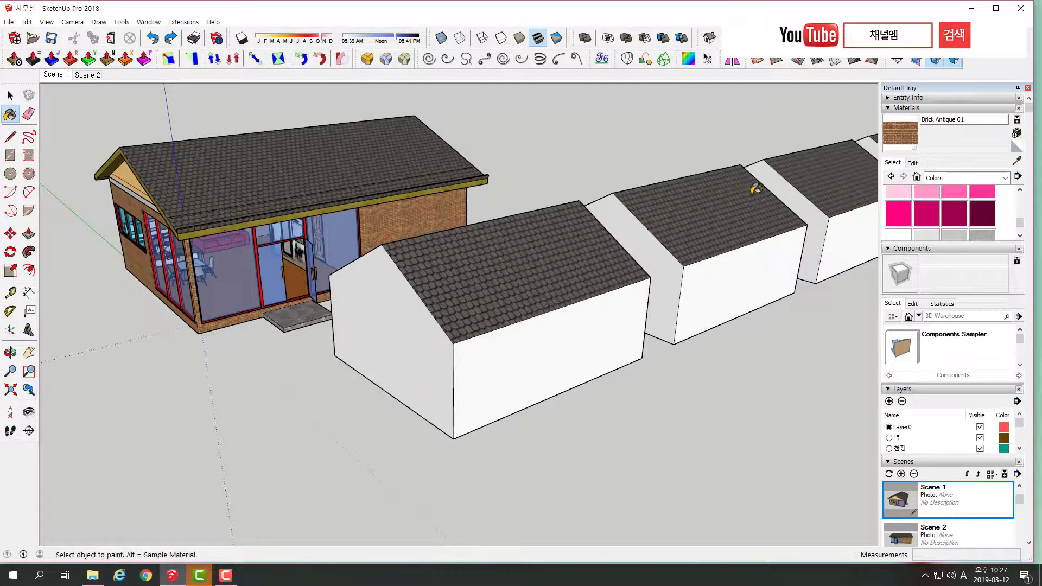
key("ctrl")
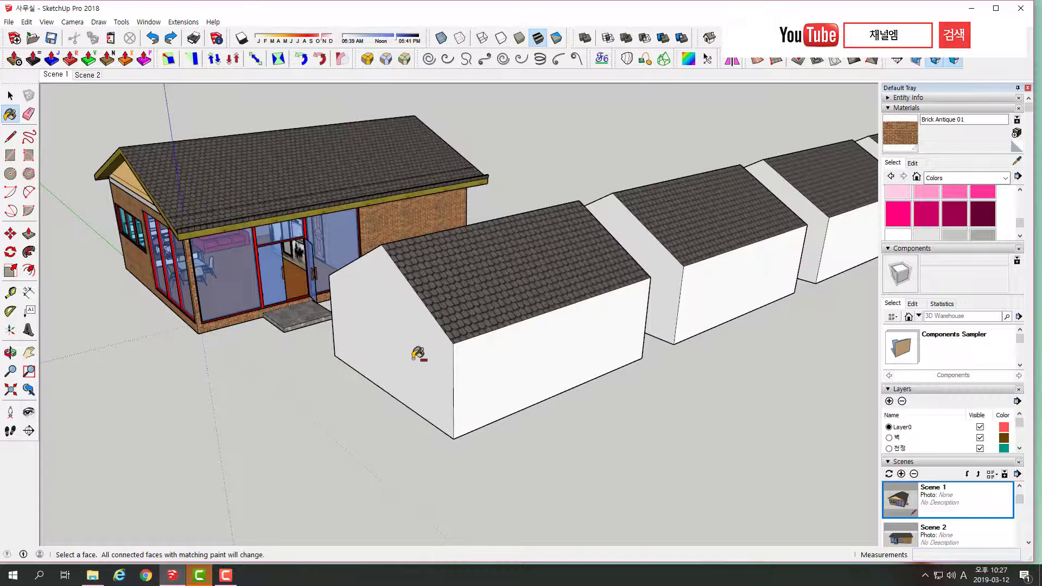
left_click(417, 353, "ctrl")
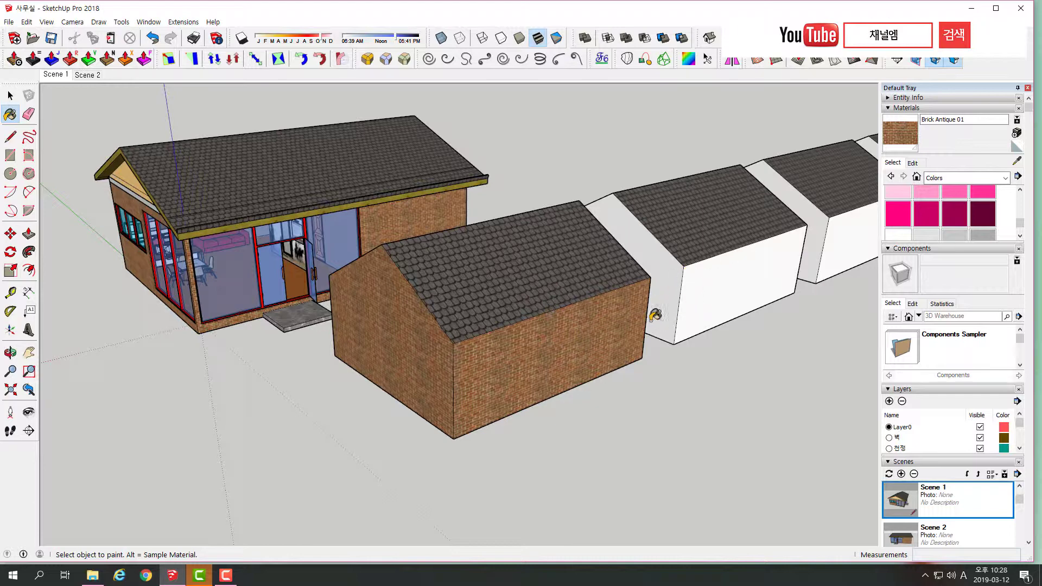
key("ctrl")
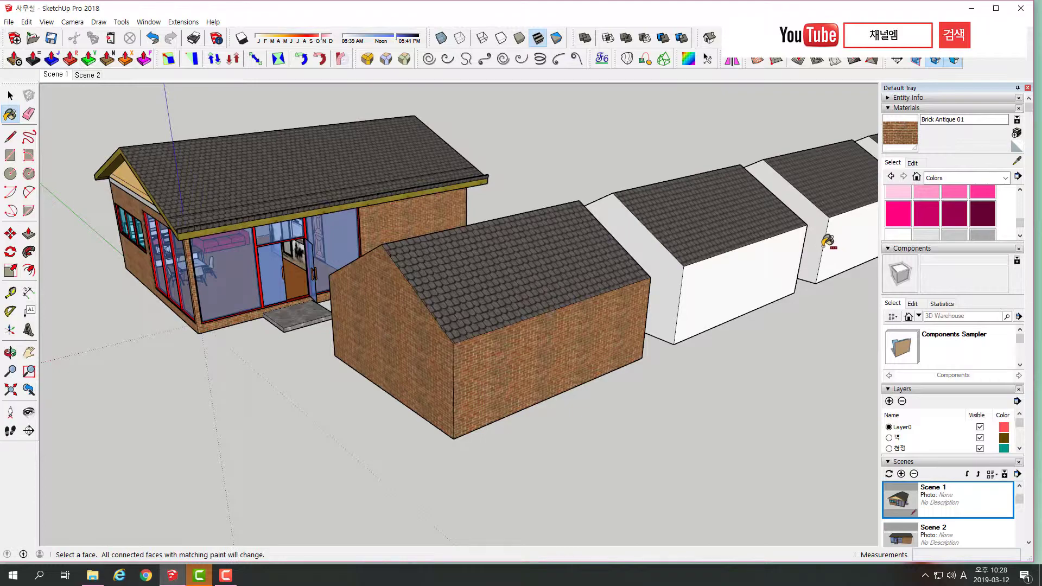
left_click(823, 242, "ctrl")
- Orbit and zoom around the row to inspect the white middle block between the brick ones
mouse_move(672, 271)
middle_mouse_down()
mouse_move(711, 320)
mouse_move(728, 307)
mouse_move(756, 328)
mouse_move(711, 326)
mouse_move(572, 401)
mouse_move(623, 444)
mouse_move(602, 282)
middle_mouse_up()
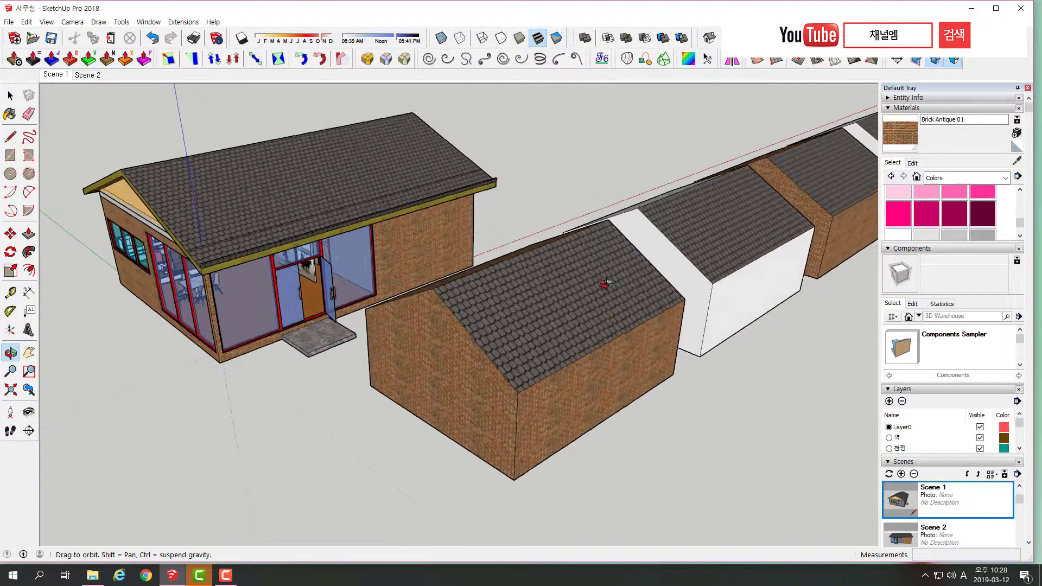
left_click(17, 117)
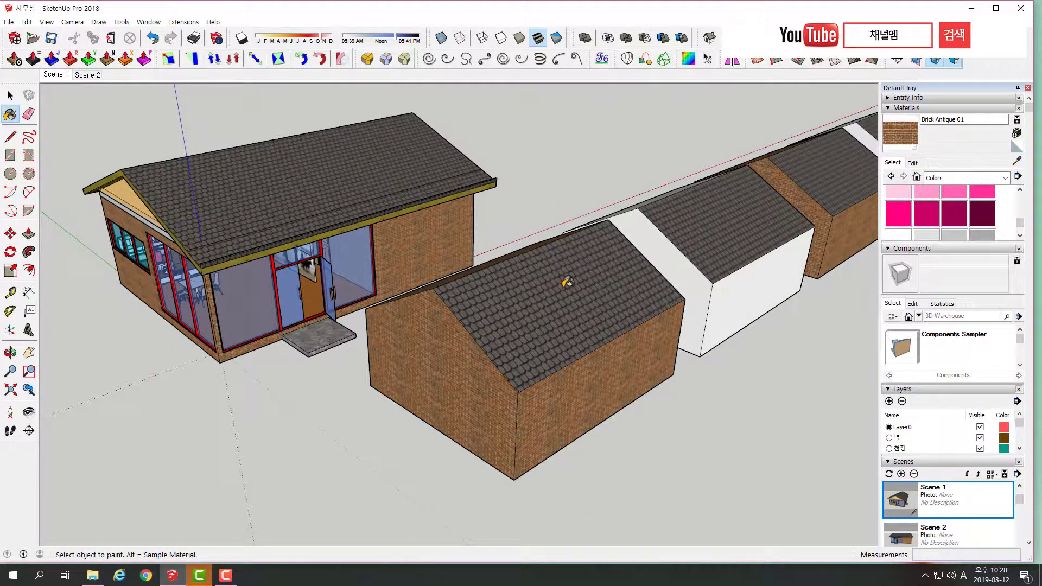
scroll(567, 282, "up", 1)
scroll(619, 280, "up", 1)
scroll(623, 275, "up", 1)
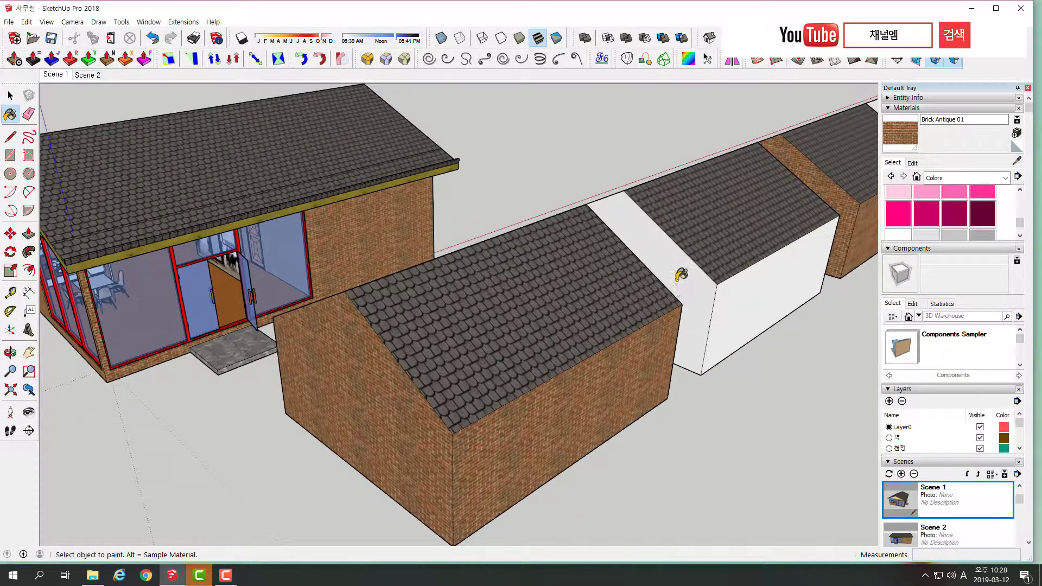
mouse_move(678, 276)
middle_mouse_down()
mouse_move(657, 287)
mouse_move(479, 304)
mouse_move(658, 277)
mouse_move(702, 297)
mouse_move(612, 300)
mouse_move(624, 296)
mouse_move(363, 207)
middle_mouse_up()
mouse_move(340, 281)
middle_mouse_down()
mouse_move(508, 307)
mouse_move(587, 304)
middle_mouse_up()
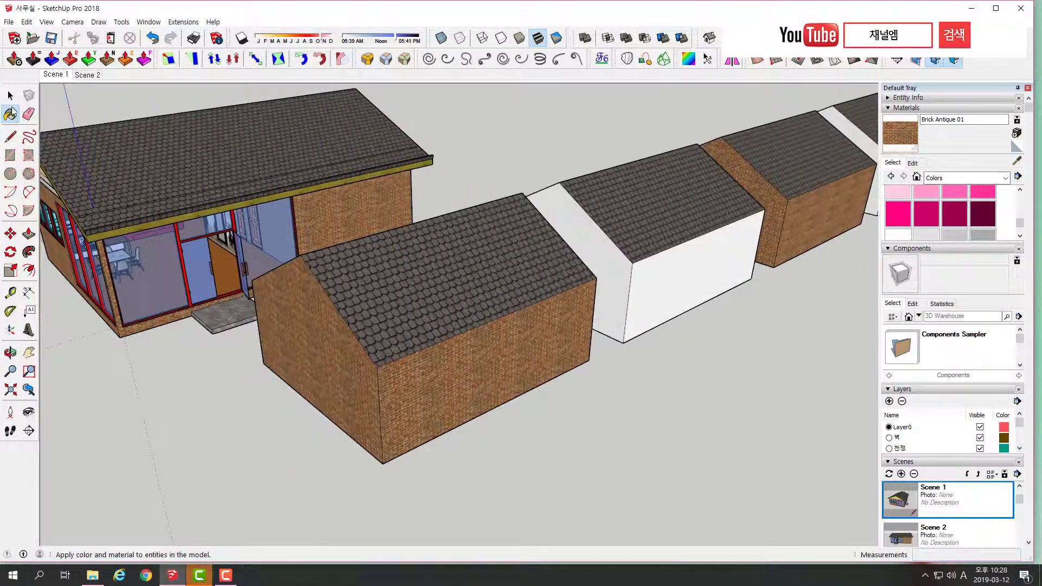
left_click(11, 114)
scroll(591, 326, "down", 1)
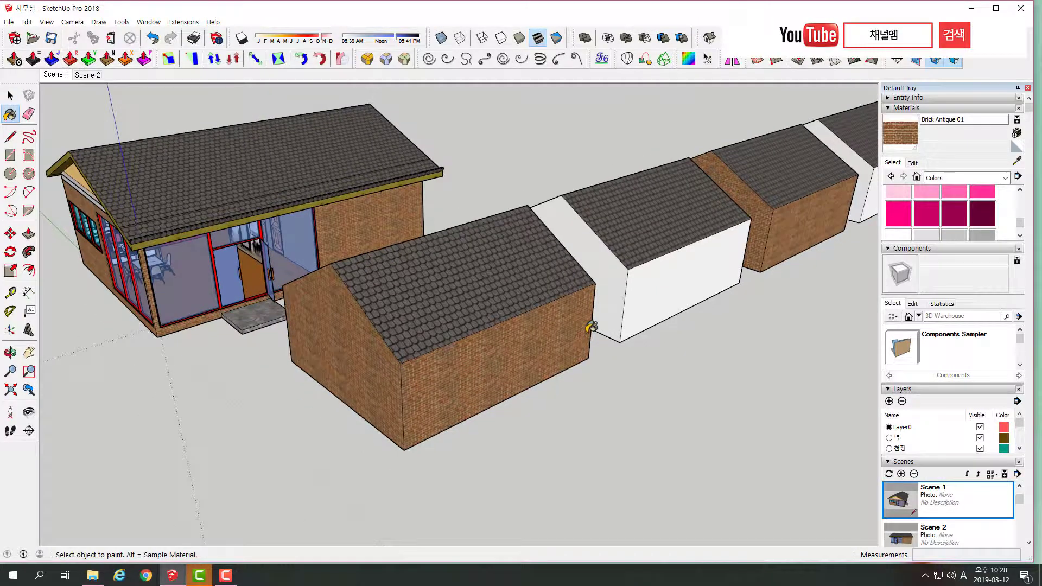
scroll(590, 327, "down", 1)
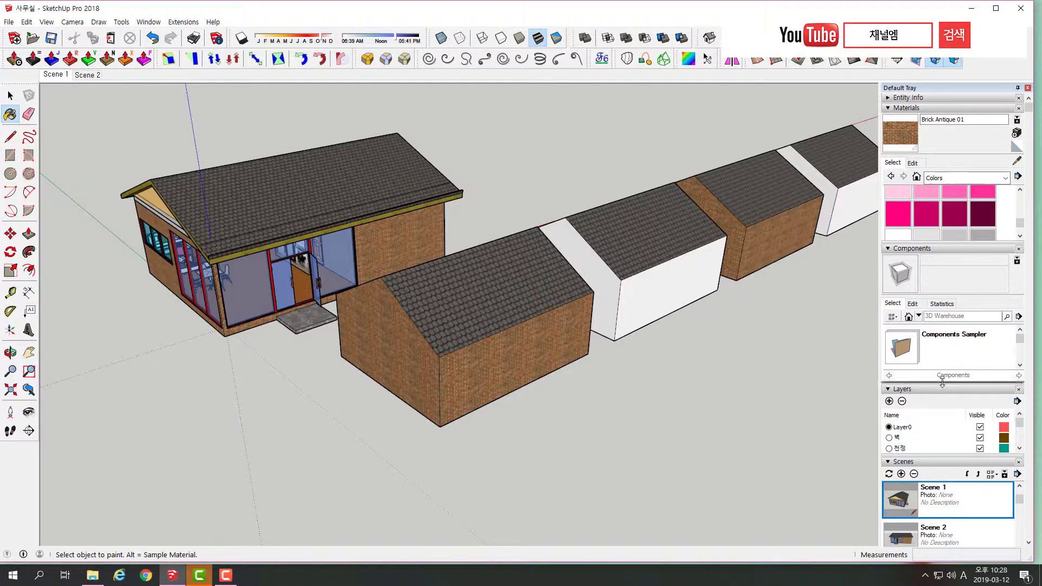
scroll(943, 383, "down", 1)
scroll(944, 395, "up", 1)
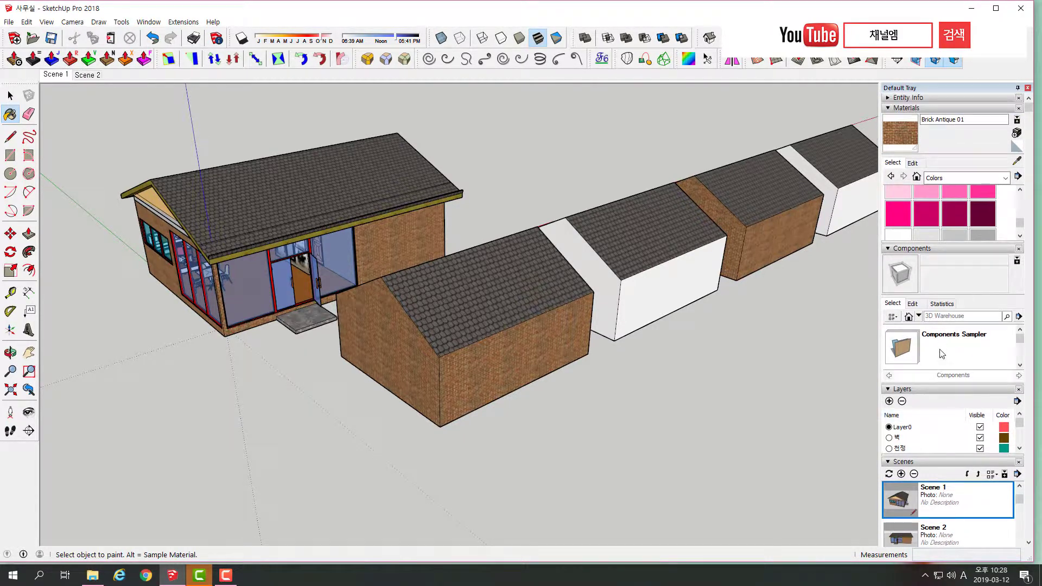